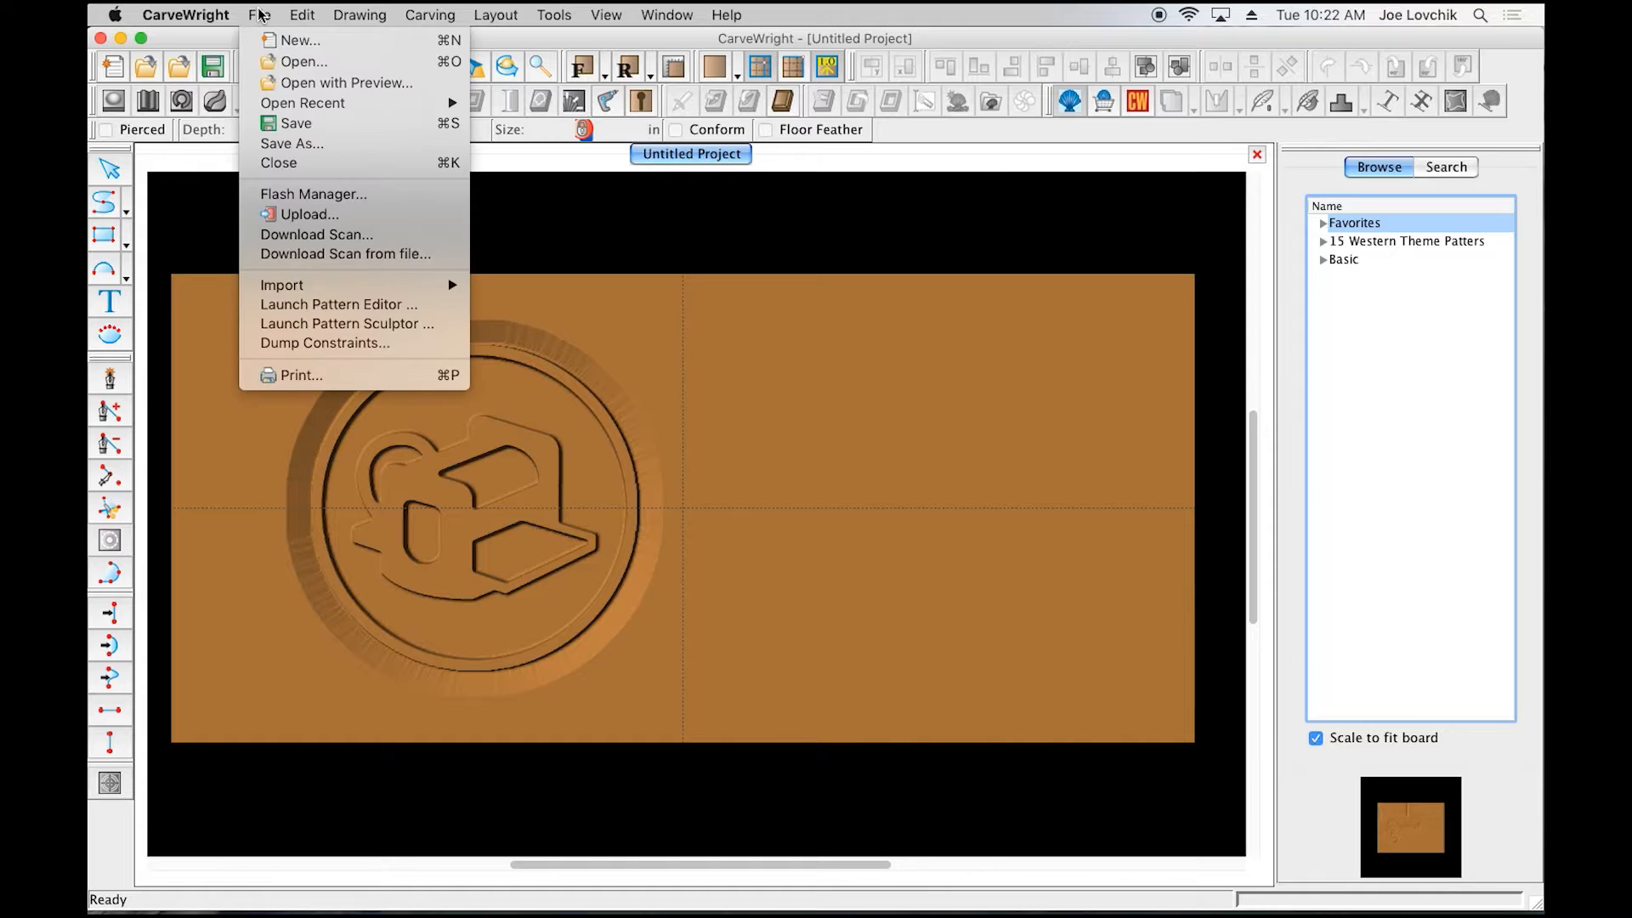
Step: Load the photo 2015-03-07 13.24.55.jpg from the Downloads folder into an image import
mouse_move(320, 291)
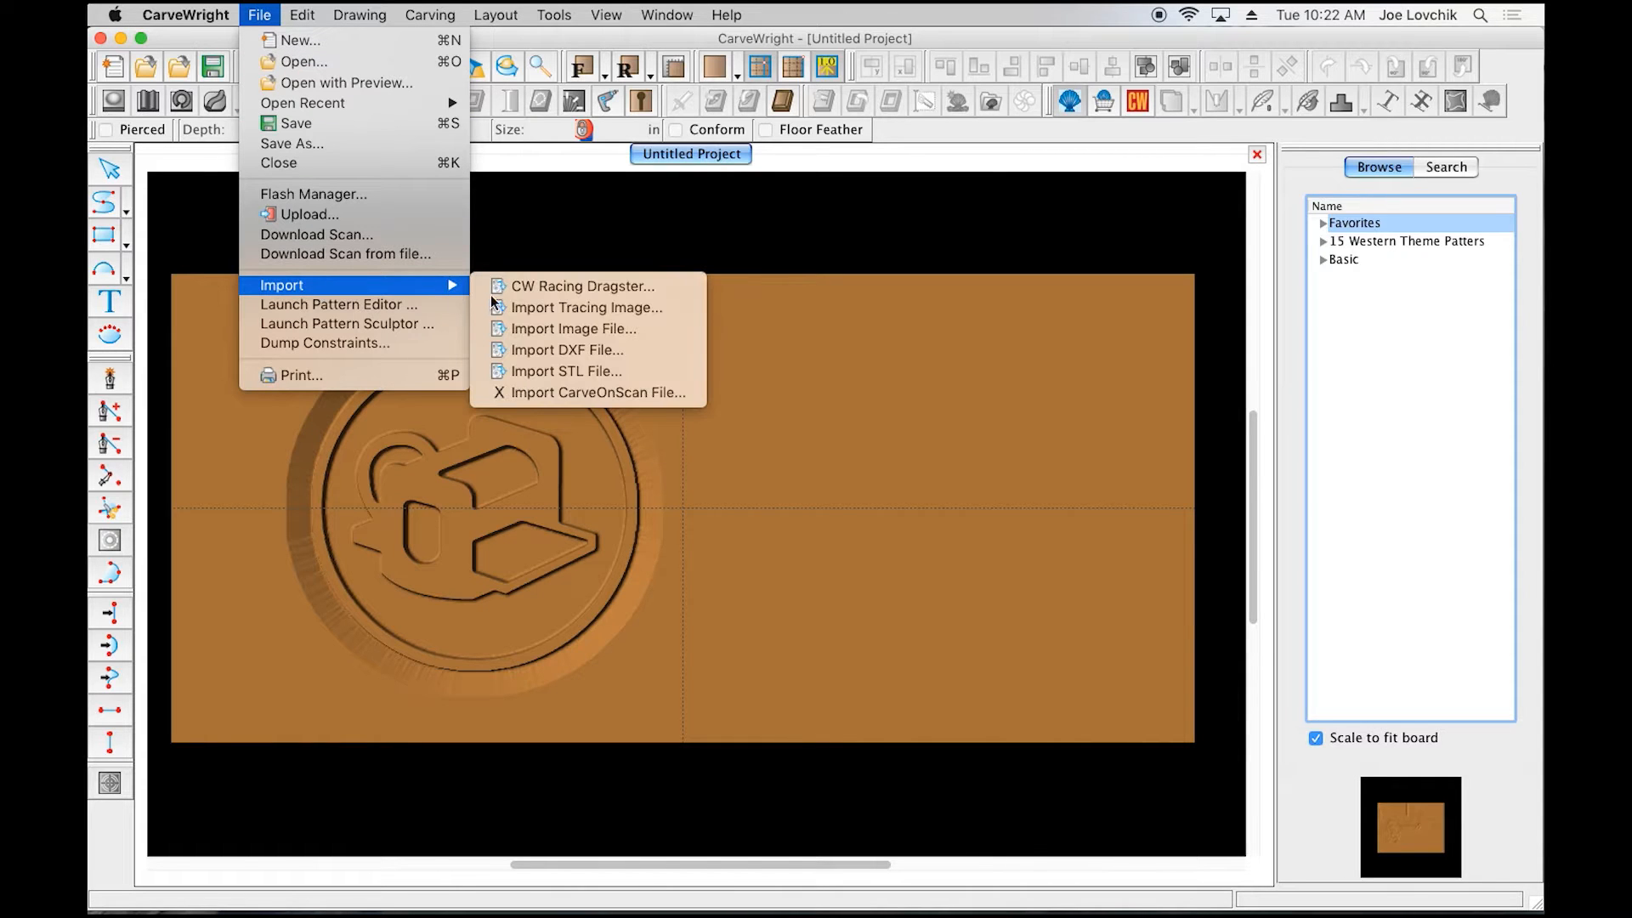
left_click(579, 330)
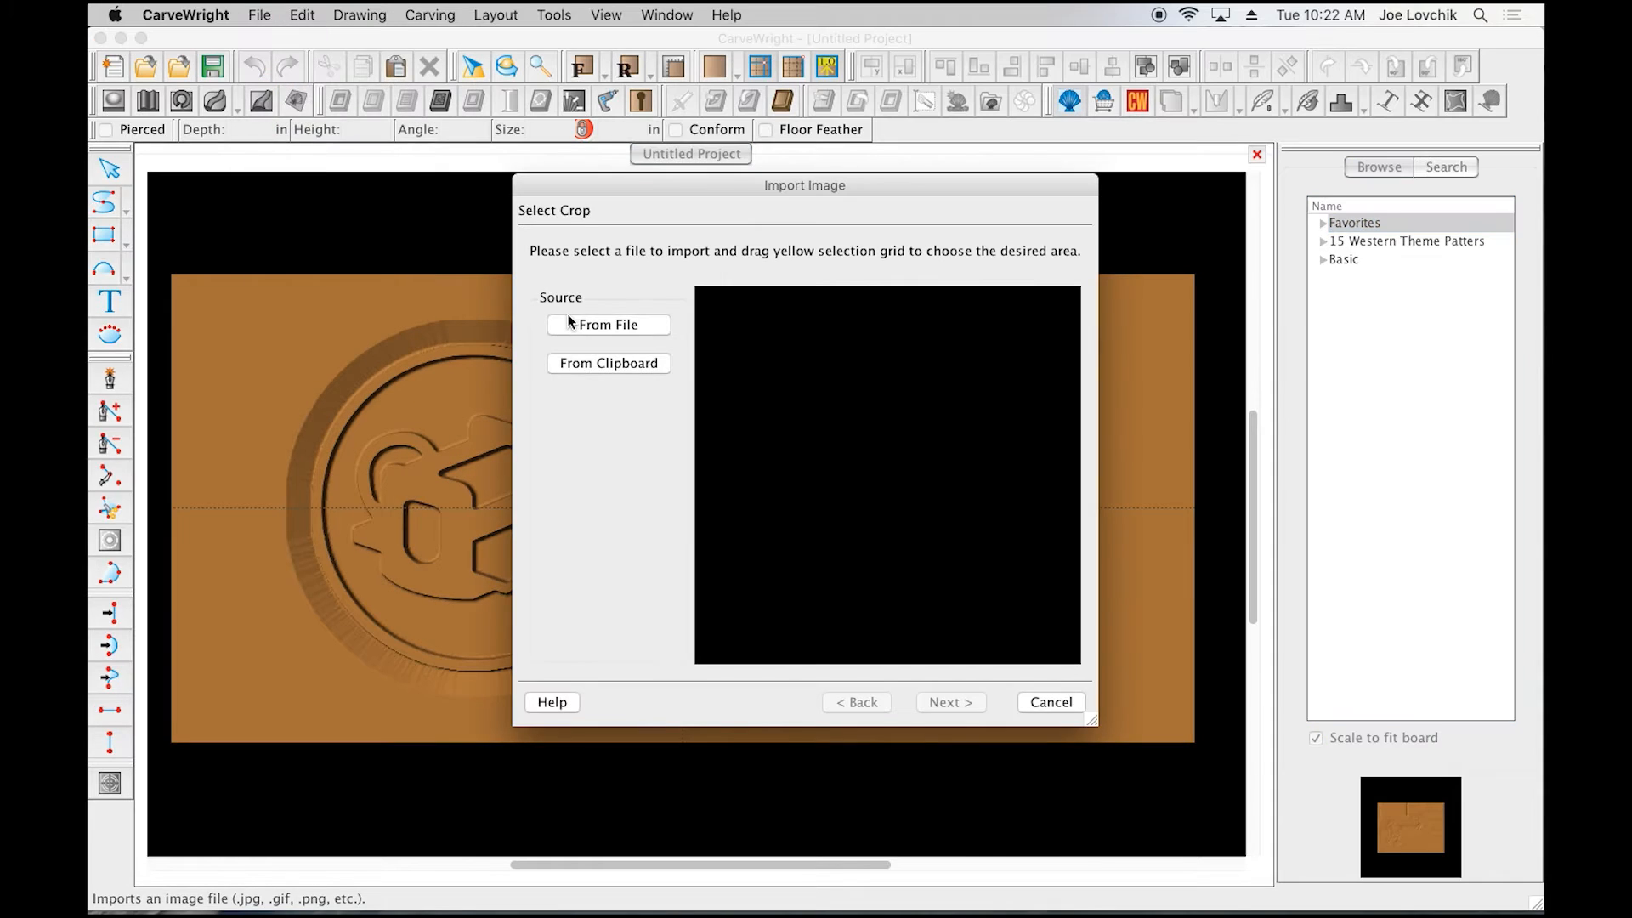
left_click(620, 326)
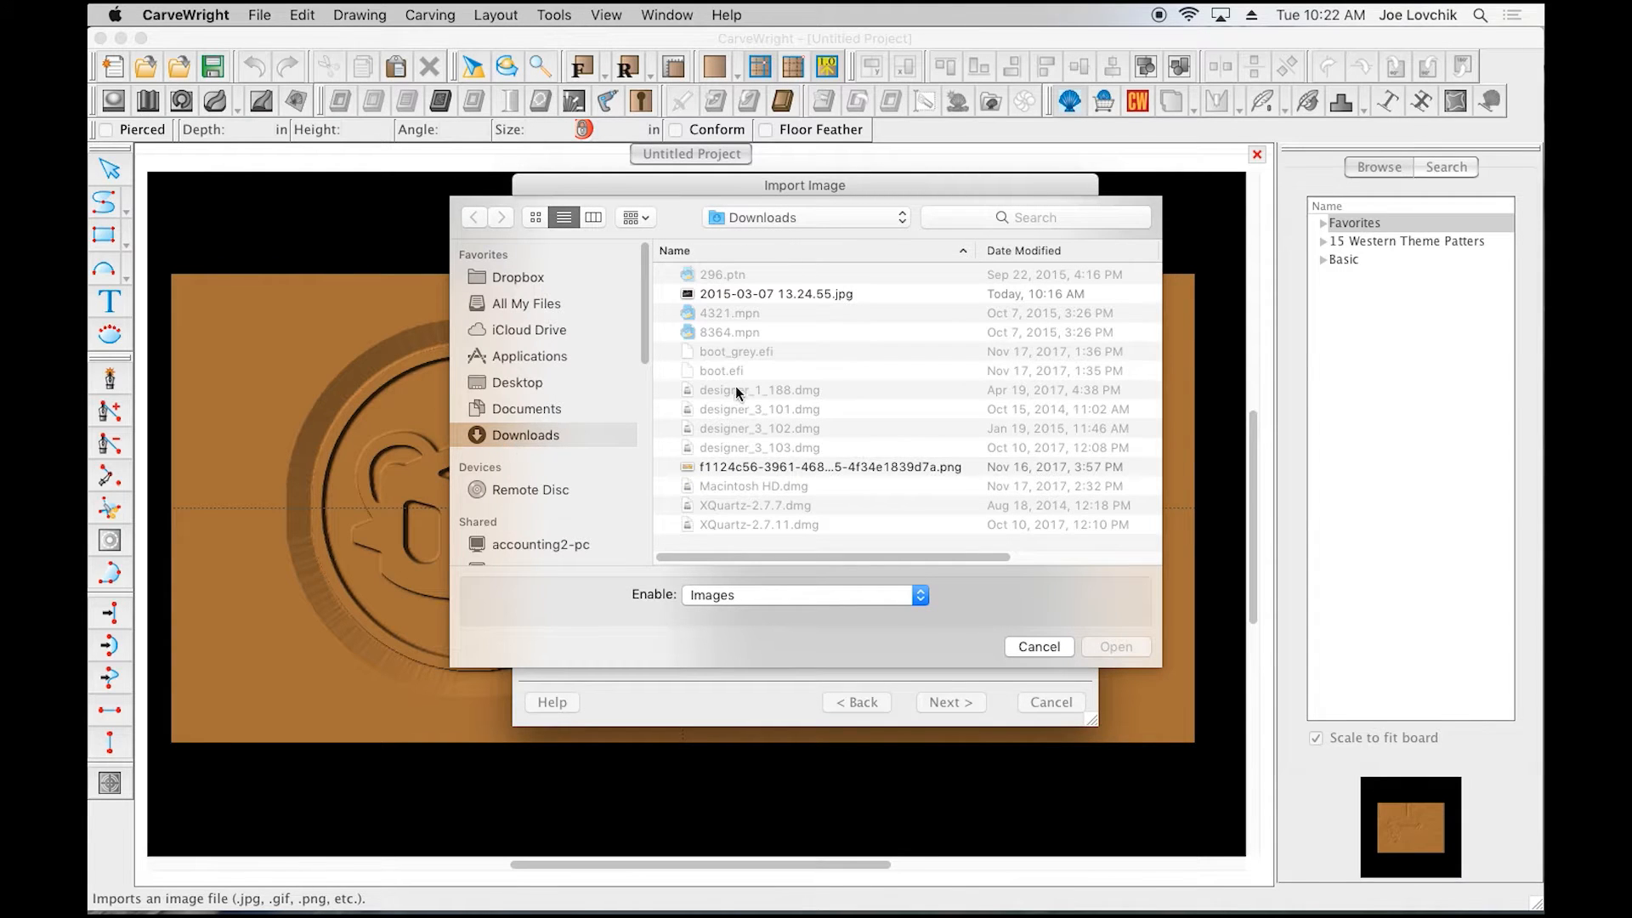
left_click(752, 294)
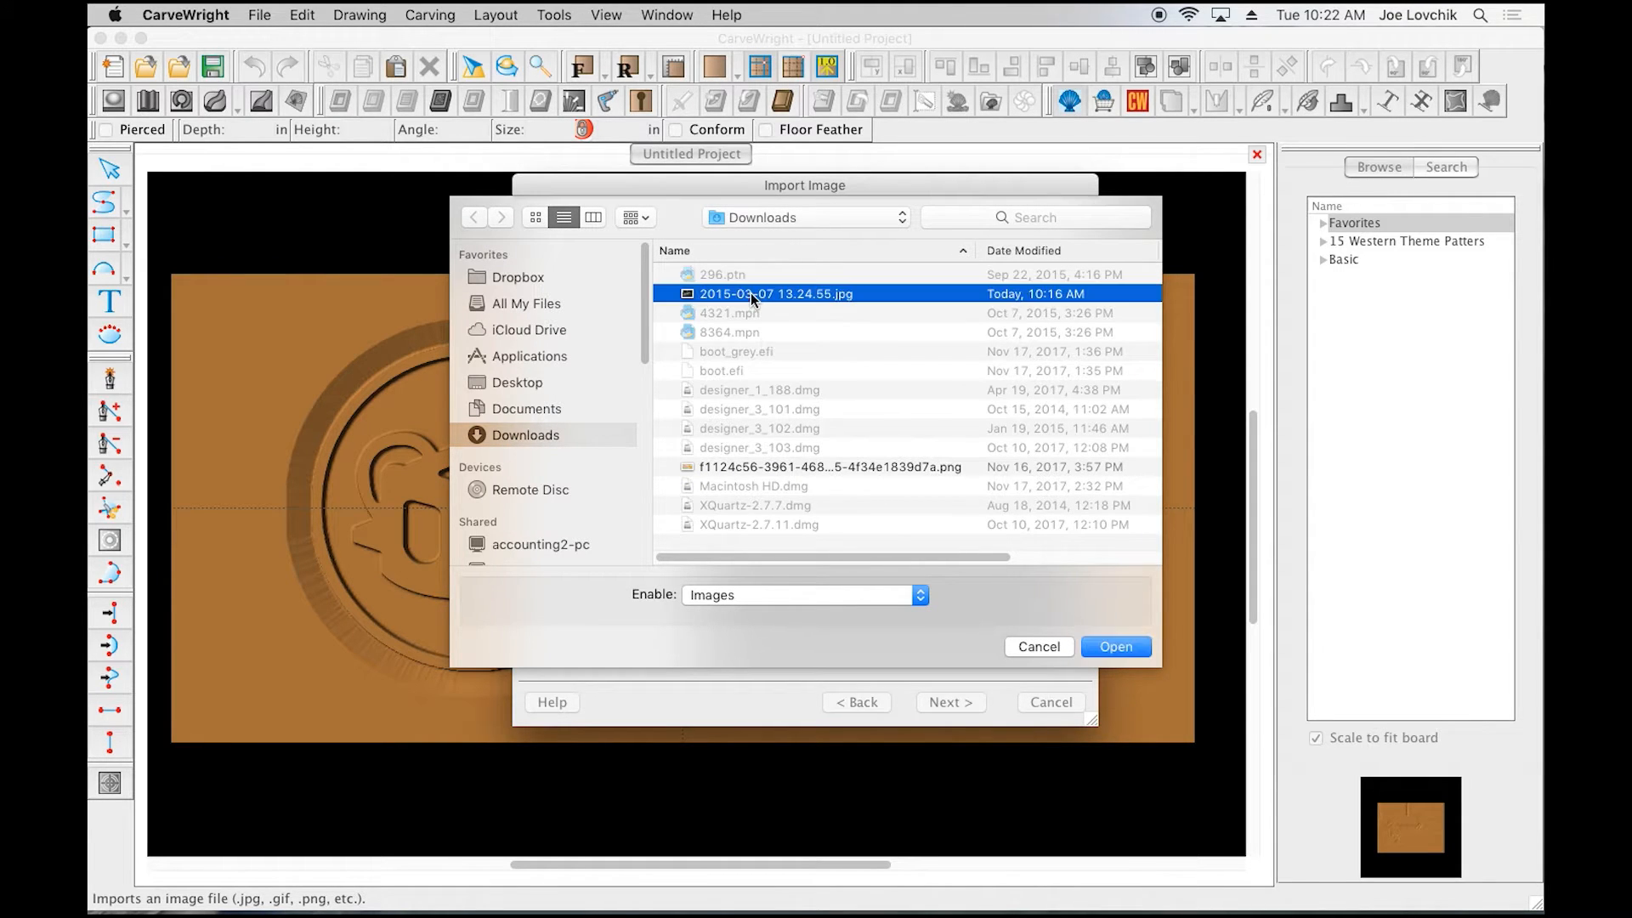
left_click(1115, 647)
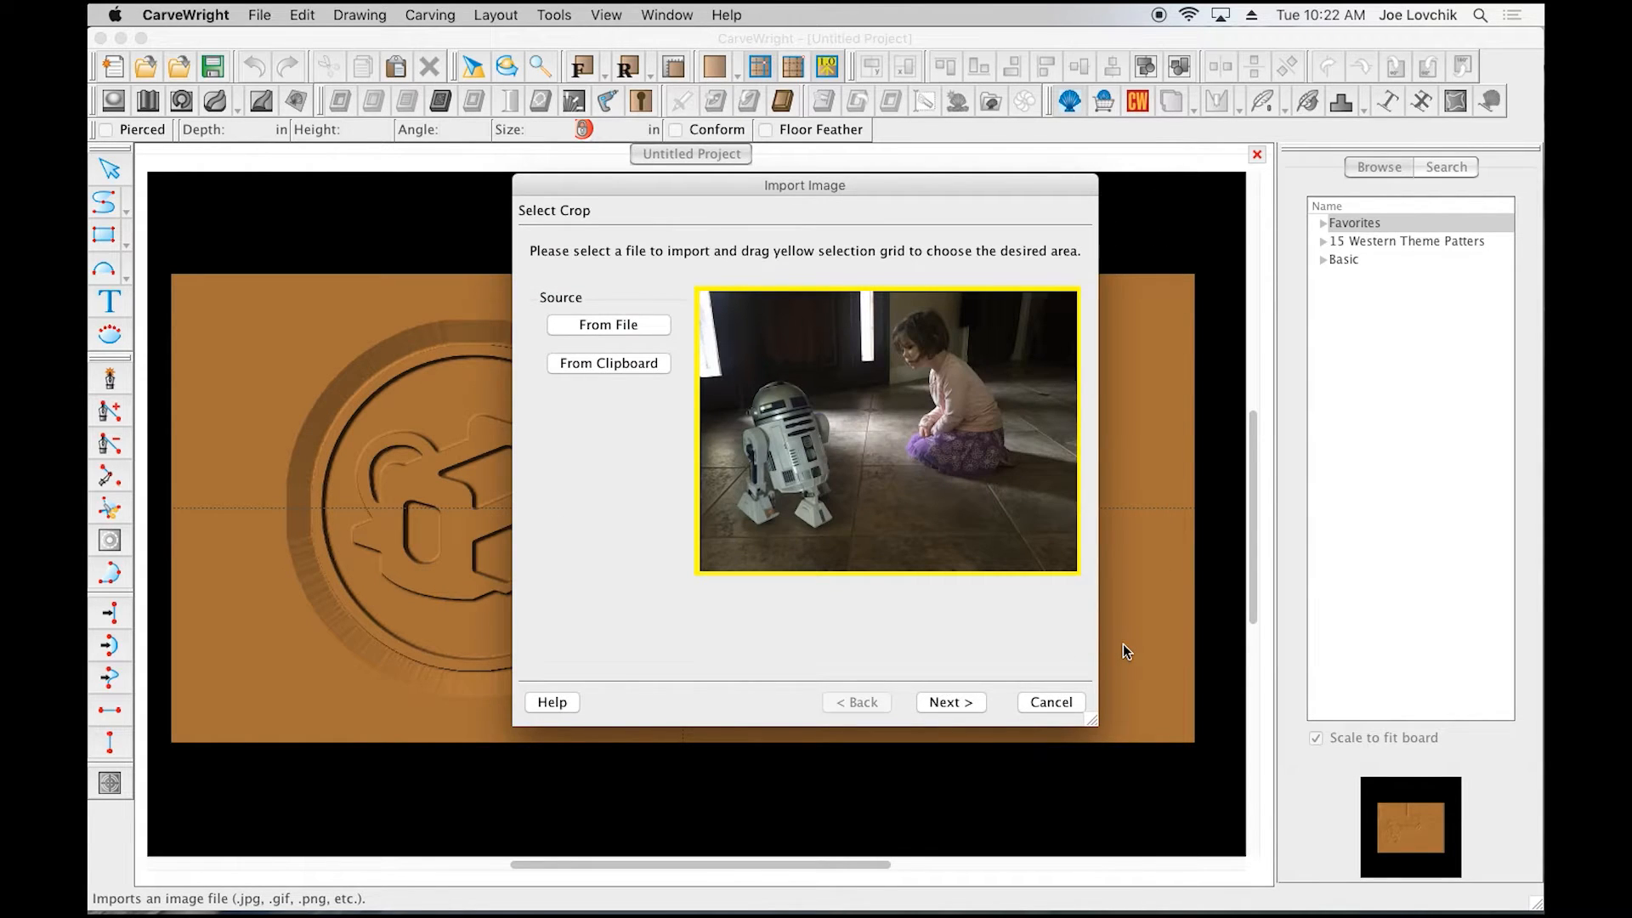
Step: Crop the photo's two sides and lower edge closer around the robot and the girl, and continue to the 3D view
left_click_drag(1075, 410, 1055, 412)
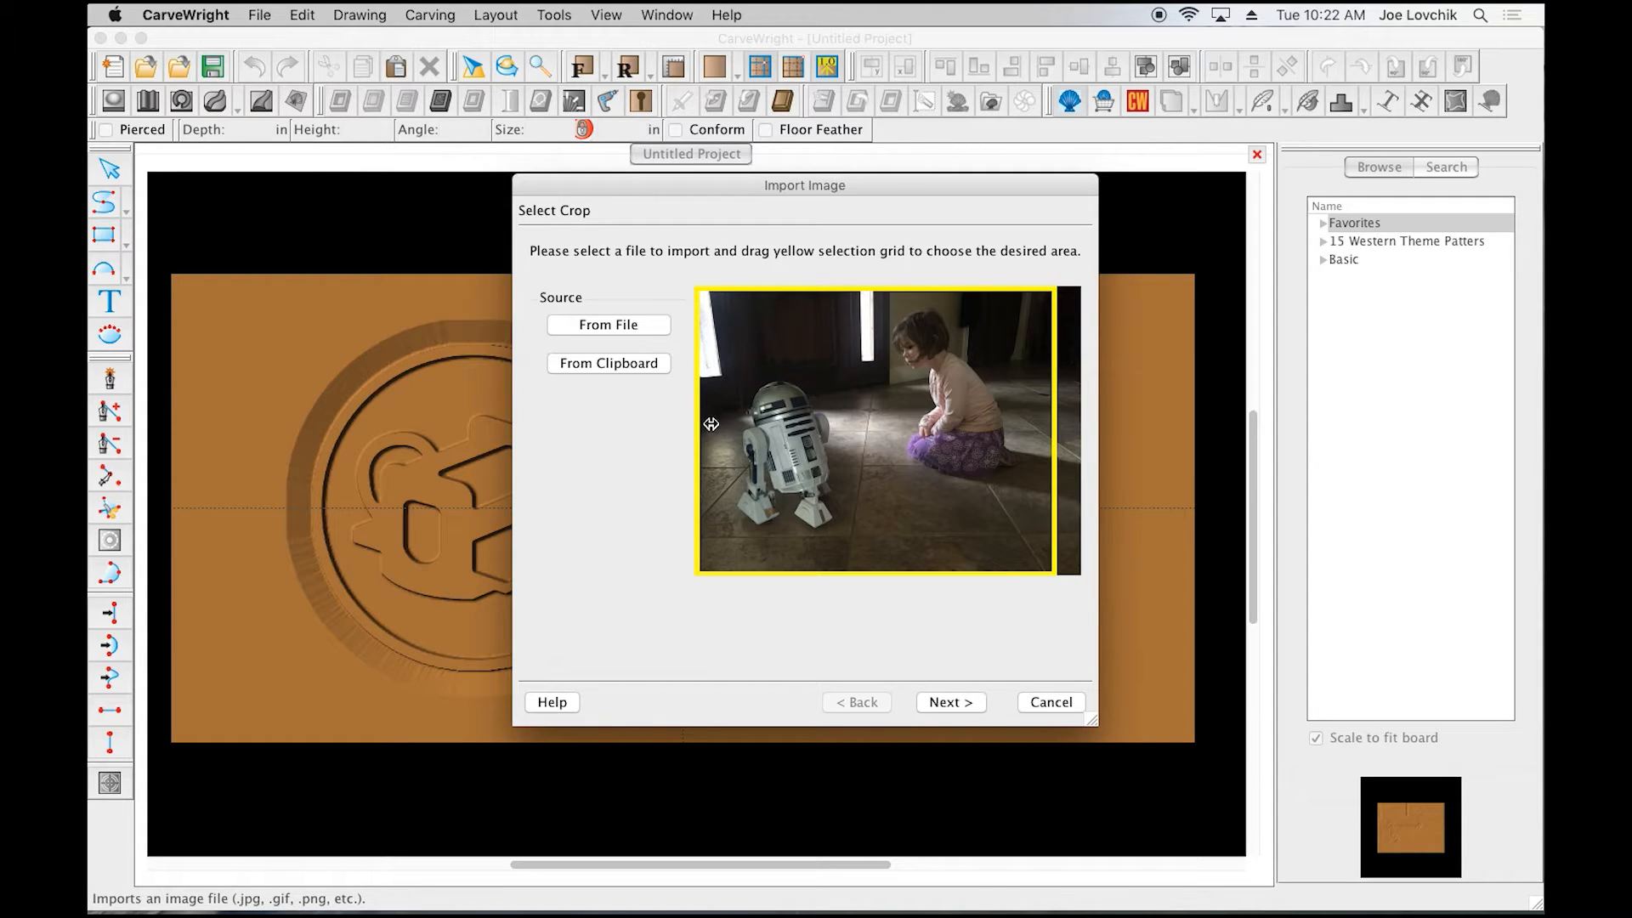
left_click_drag(700, 417, 708, 418)
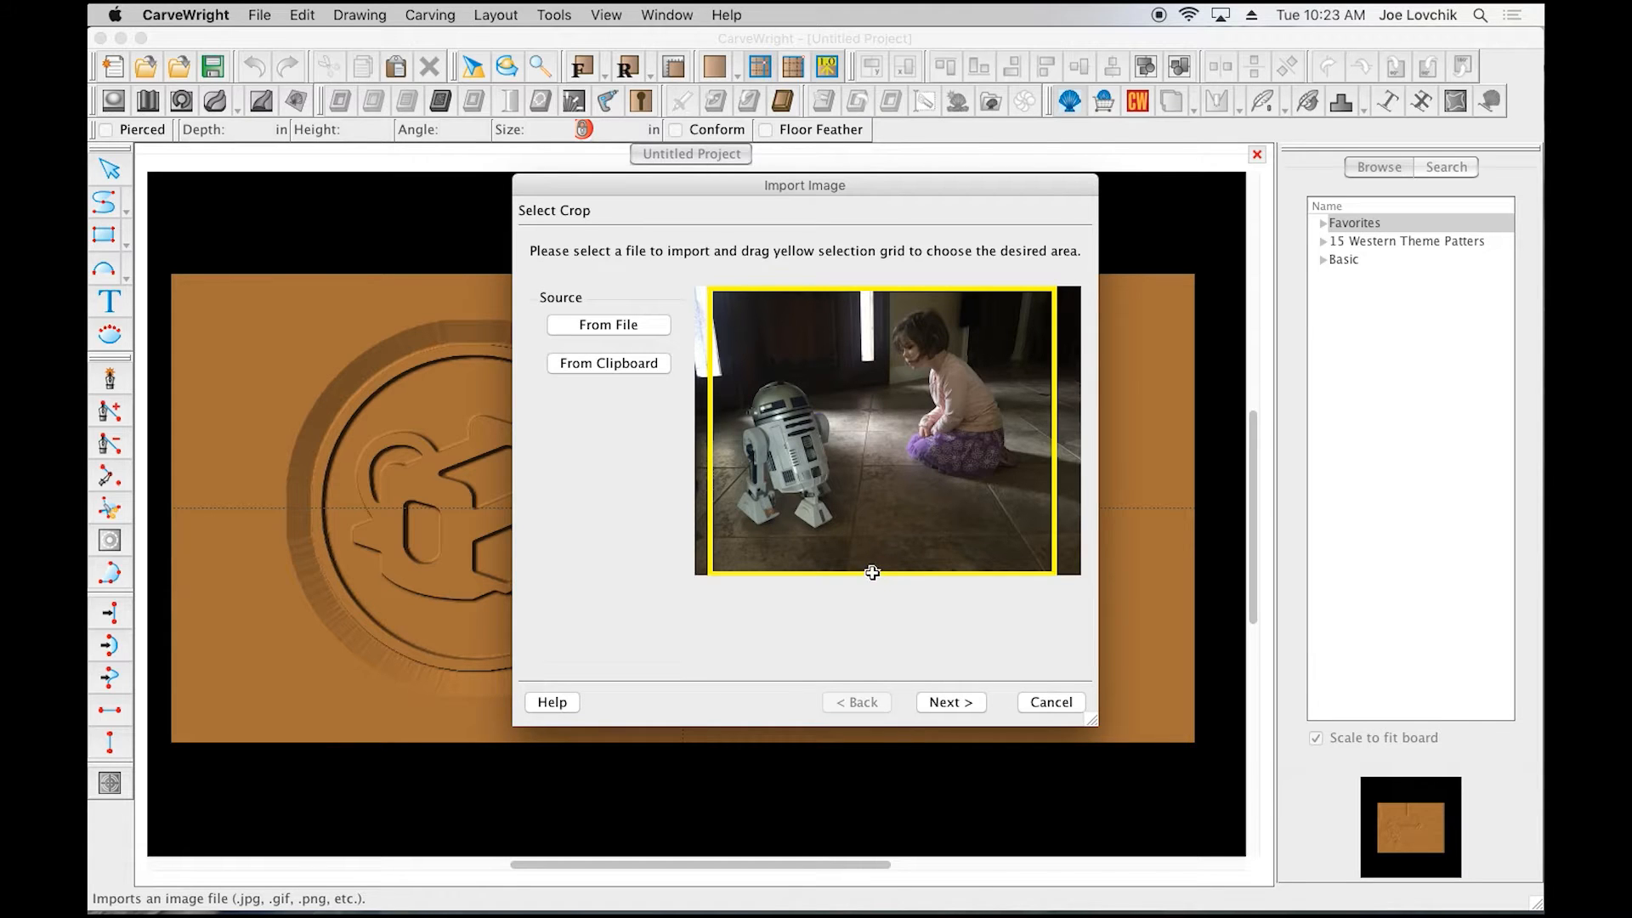
left_click_drag(873, 577, 875, 557)
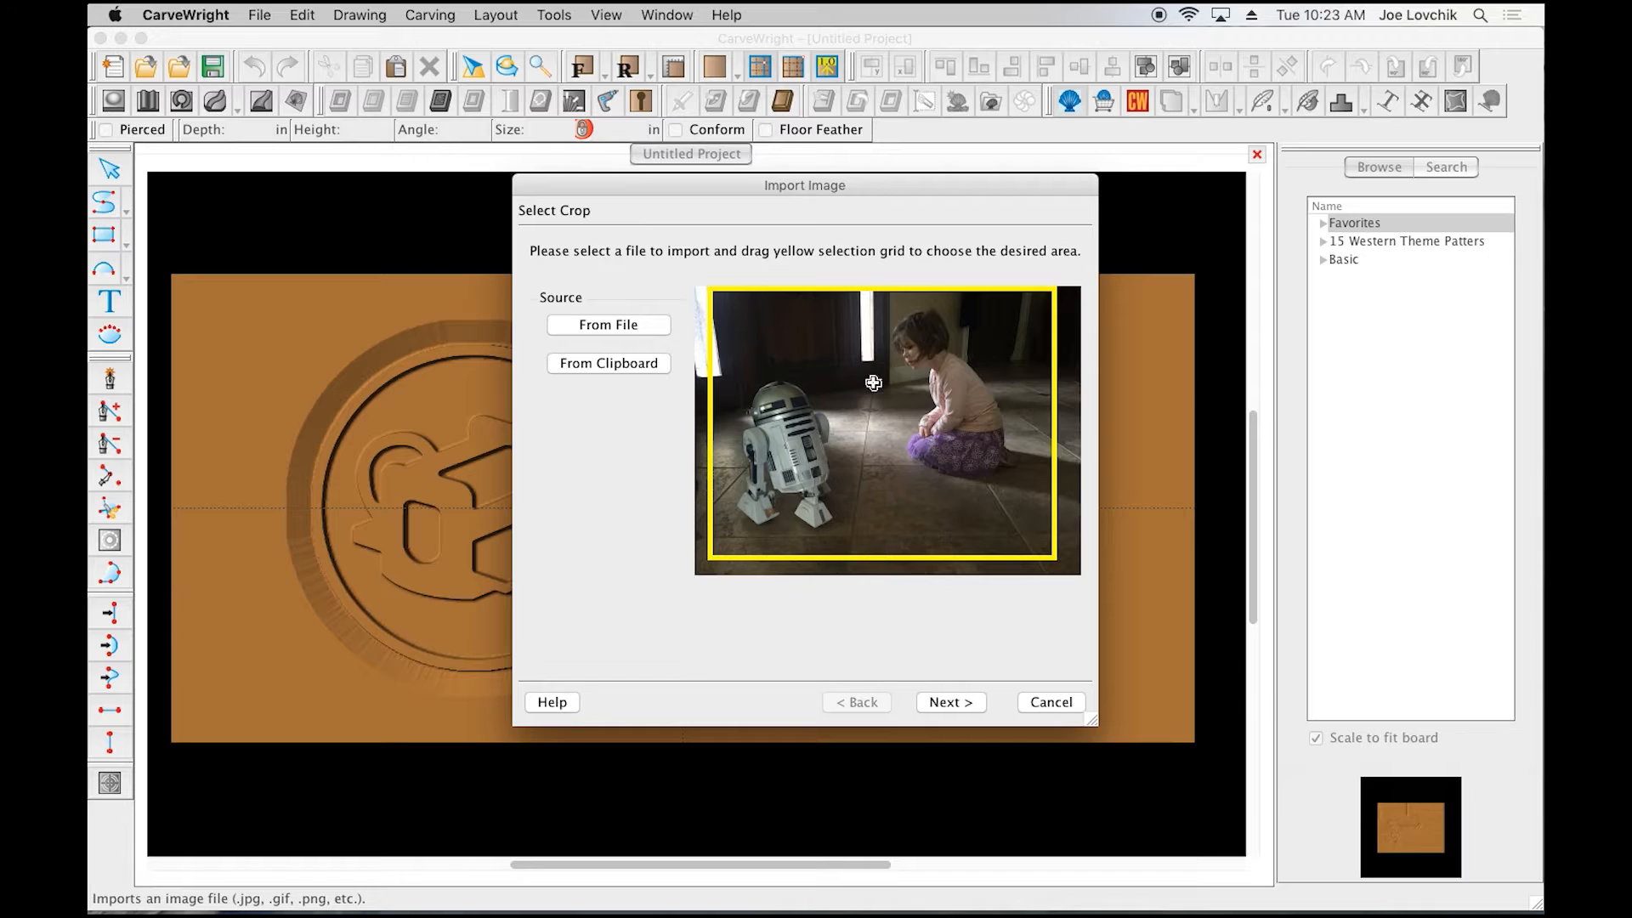
left_click_drag(884, 557, 885, 553)
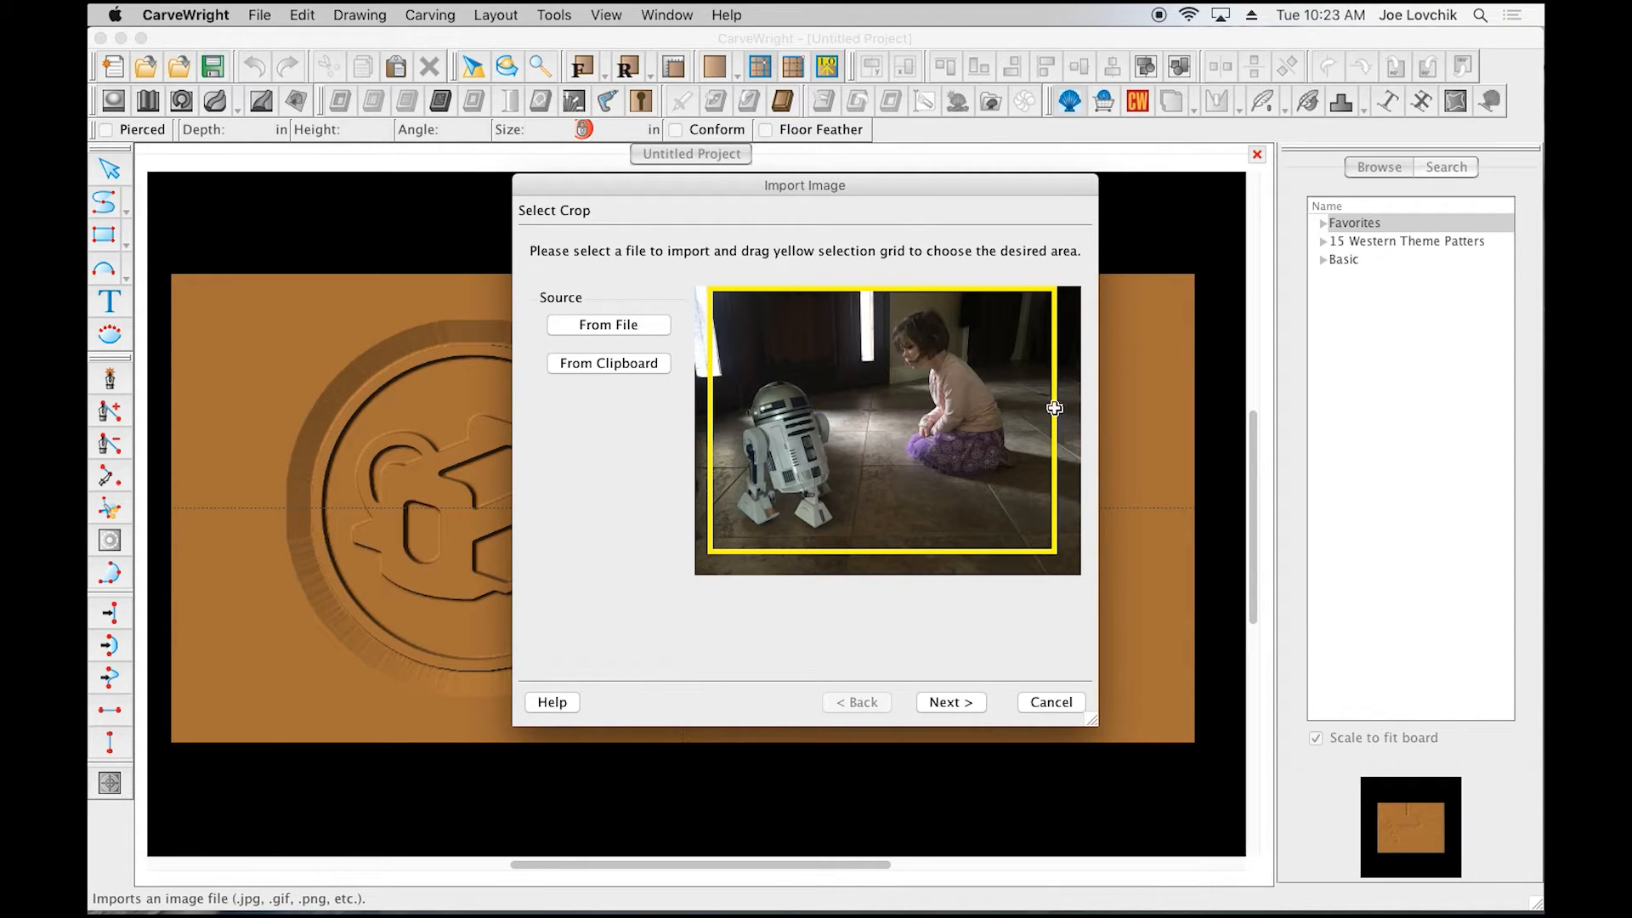
left_click_drag(1058, 420, 1052, 422)
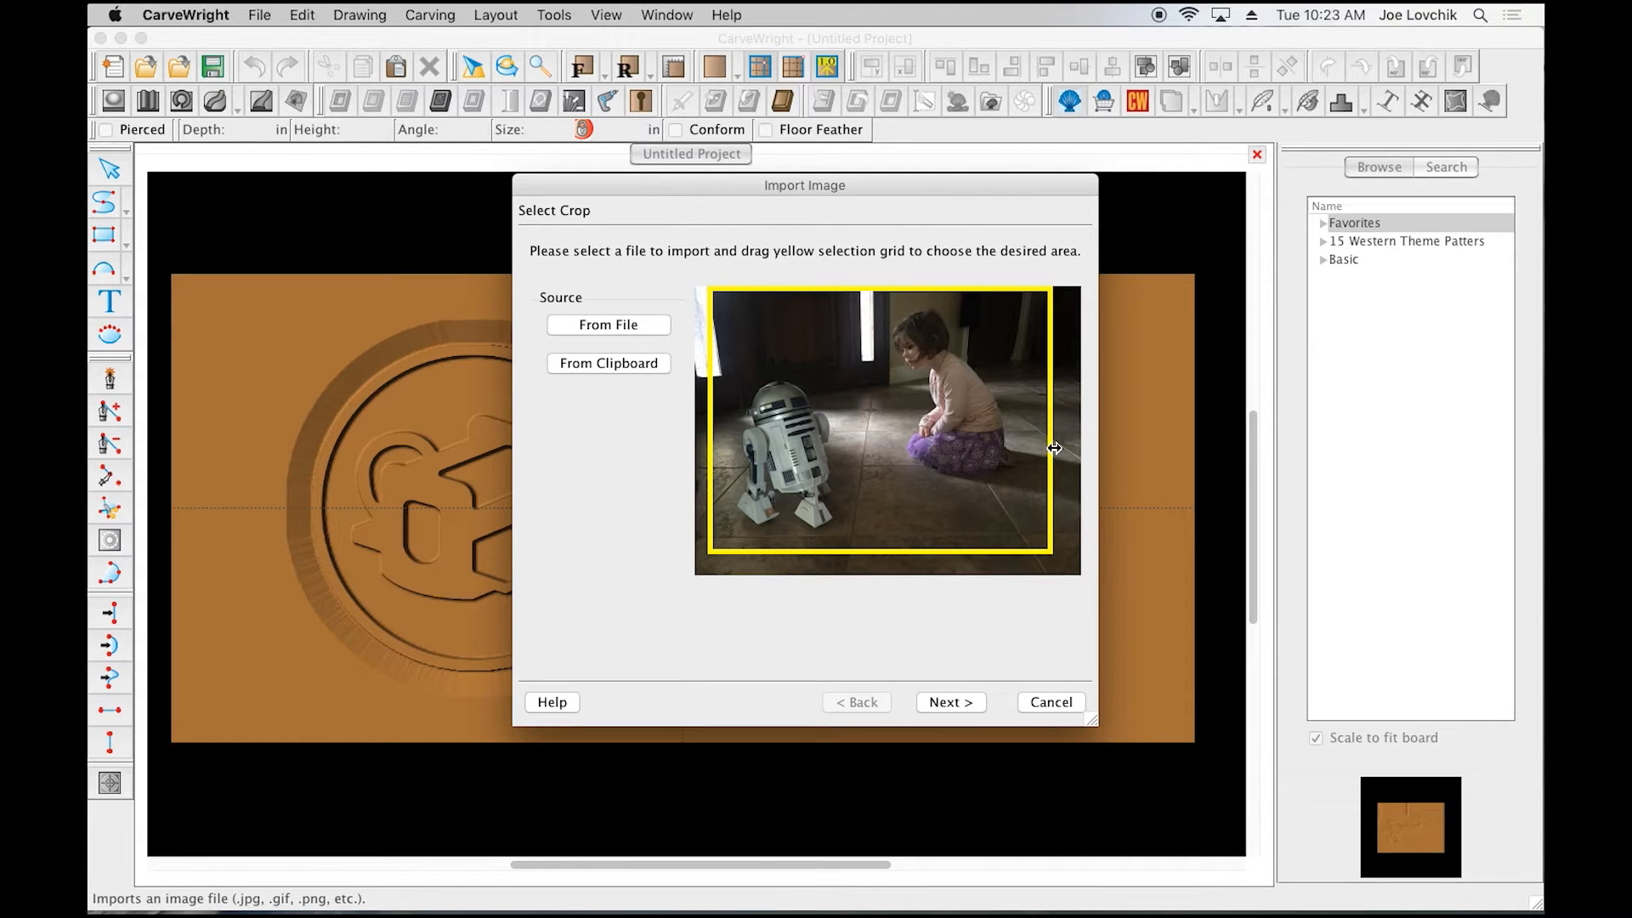
left_click_drag(1054, 448, 1046, 452)
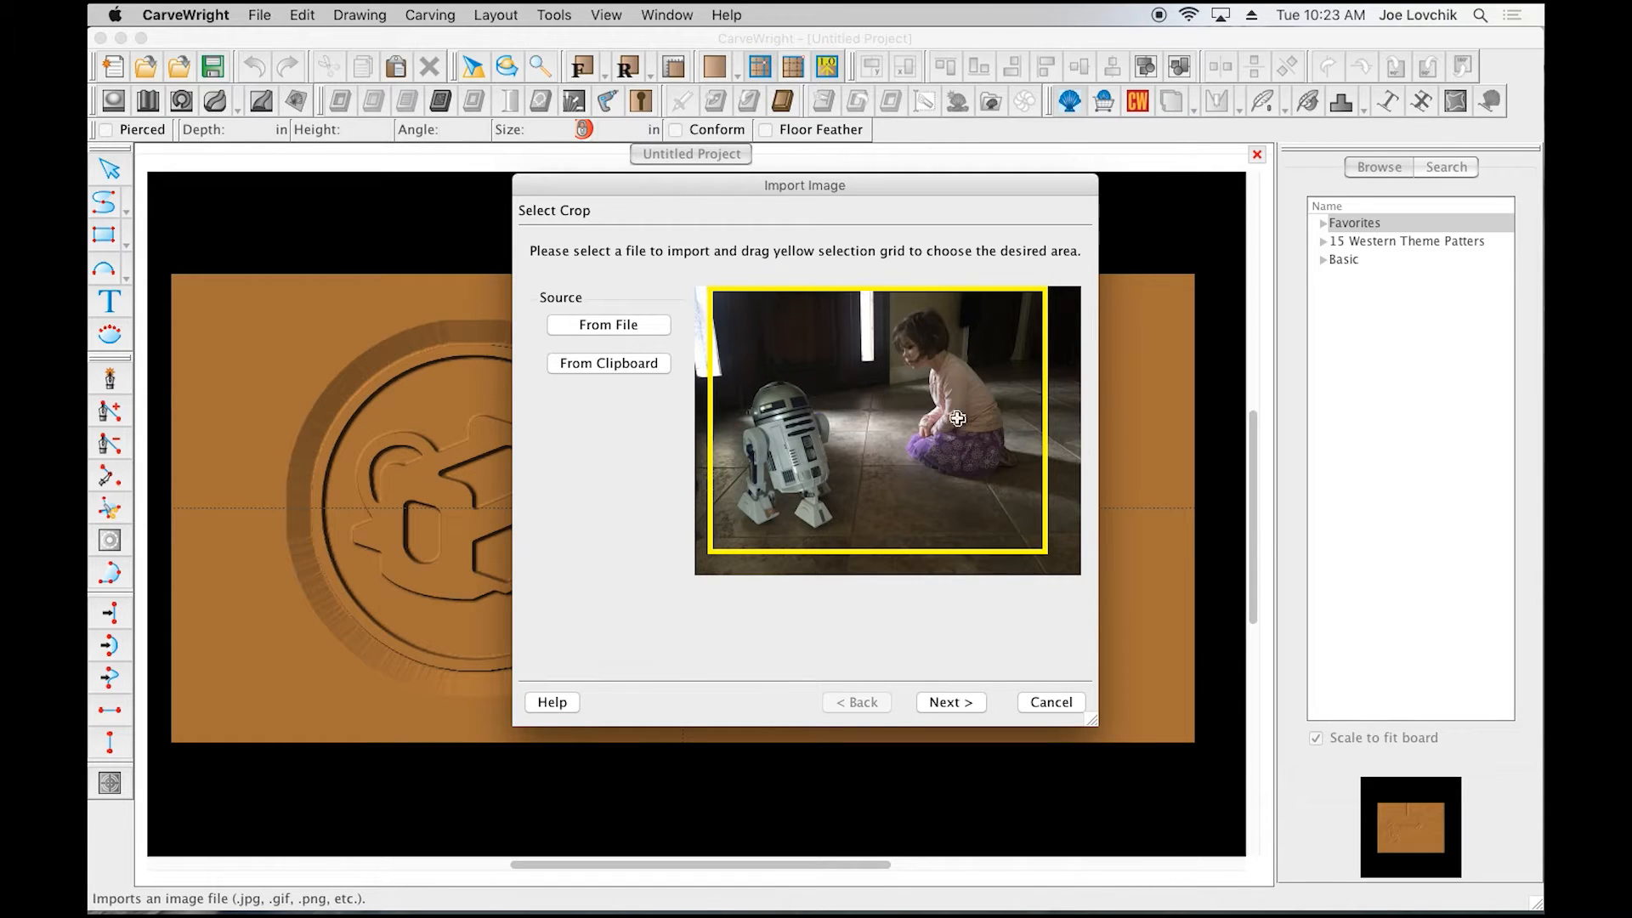
left_click_drag(1047, 403, 1044, 409)
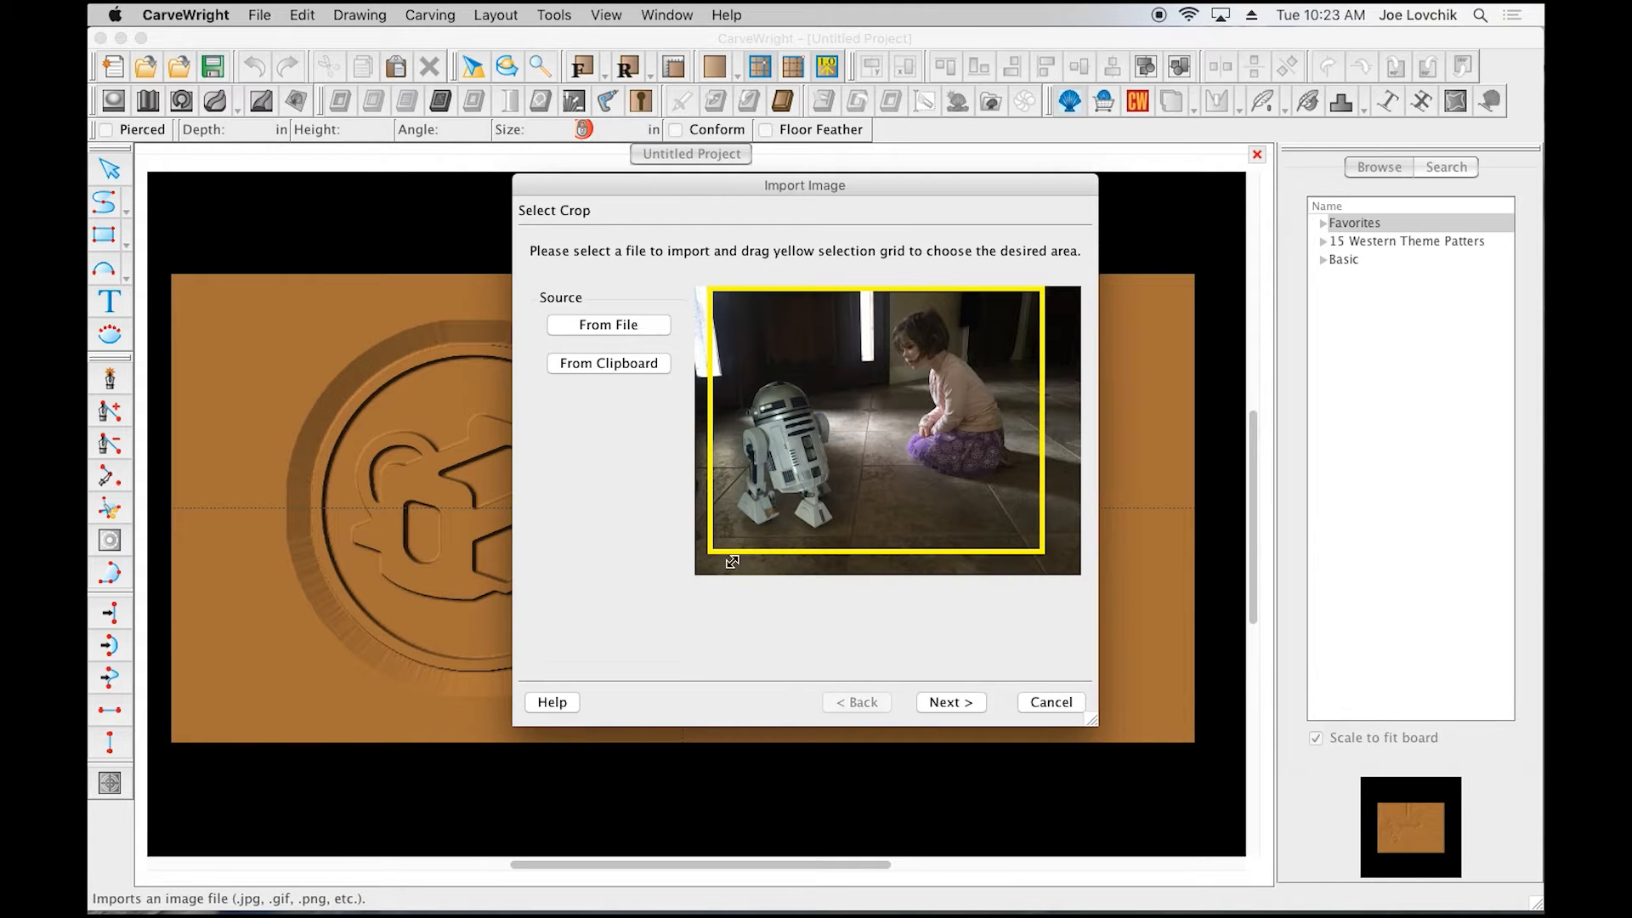
left_click_drag(713, 415, 715, 415)
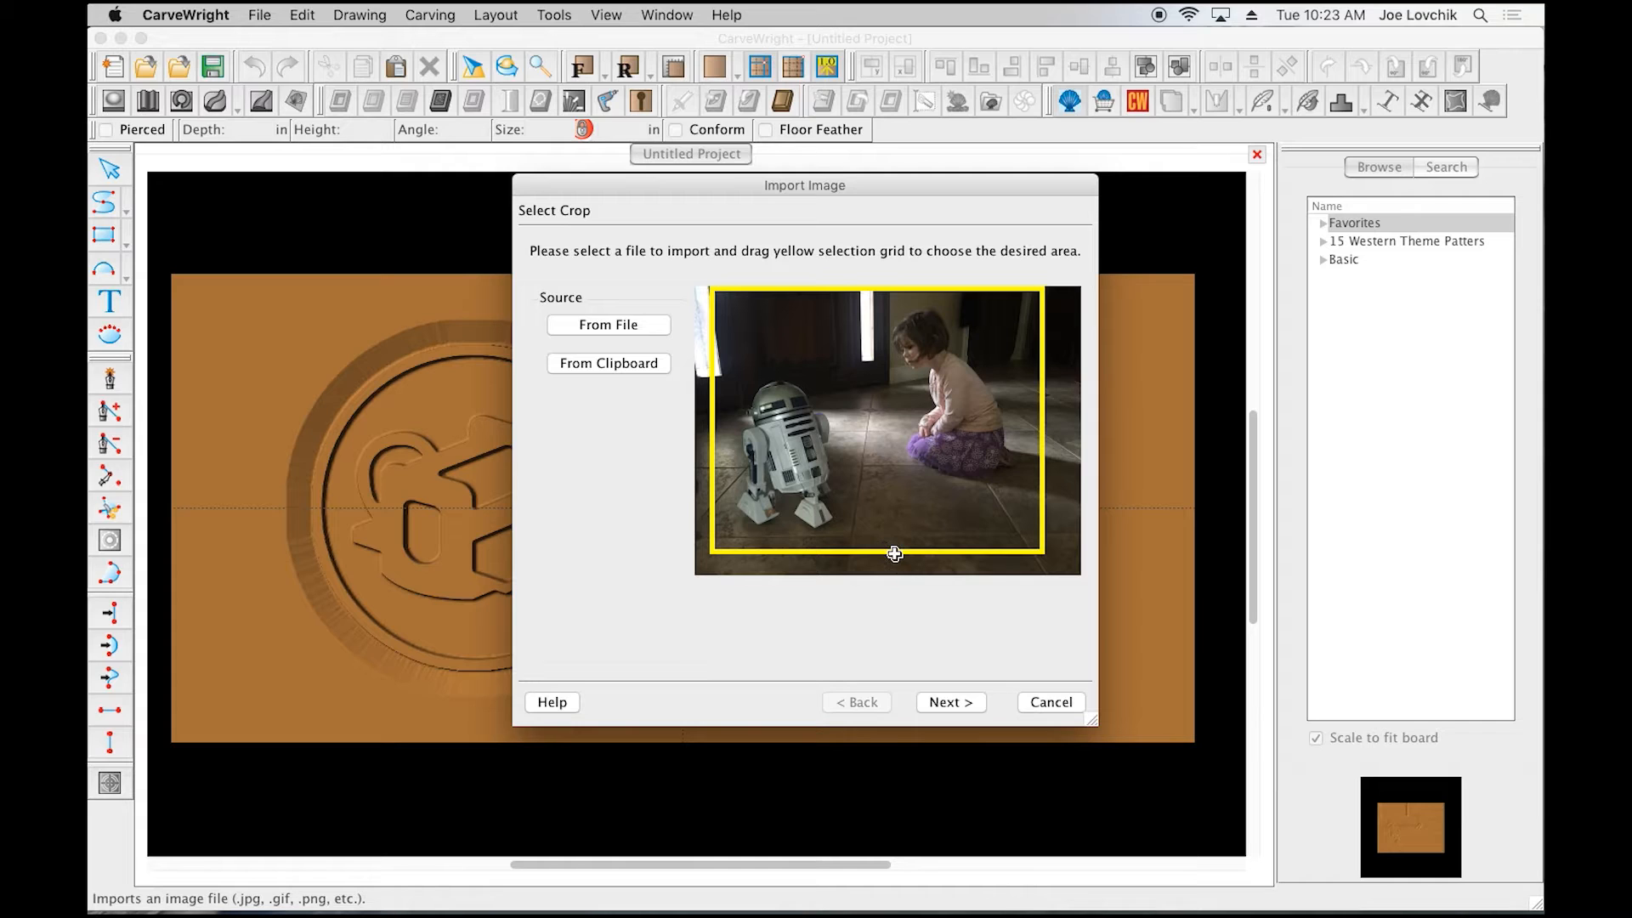
left_click_drag(889, 555, 890, 552)
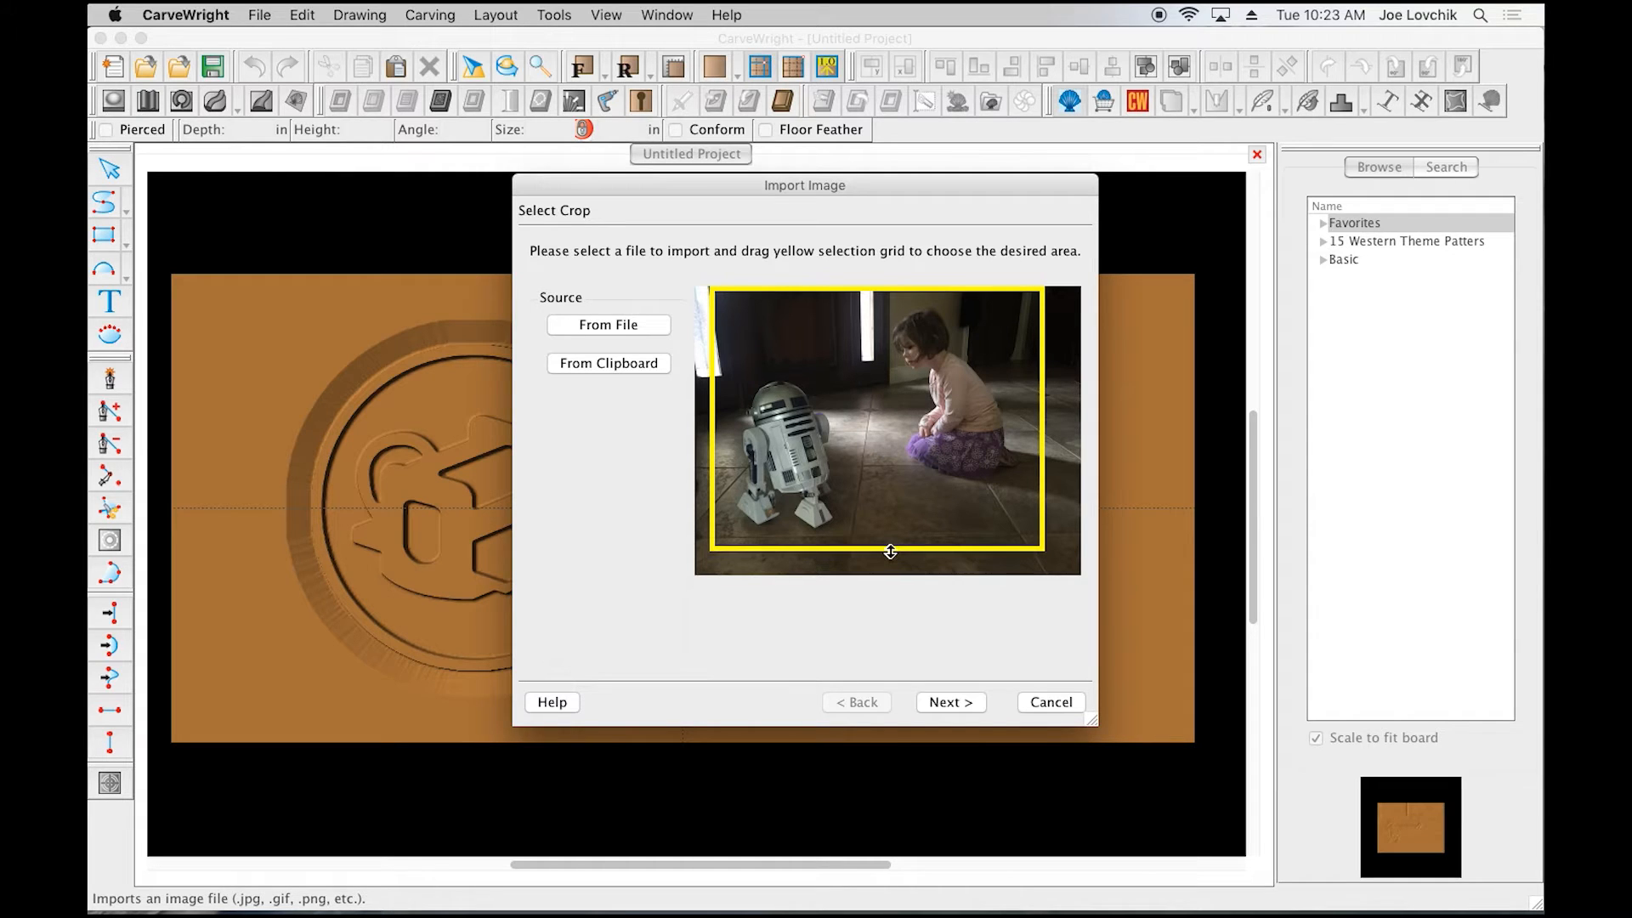
left_click_drag(1040, 400, 1038, 403)
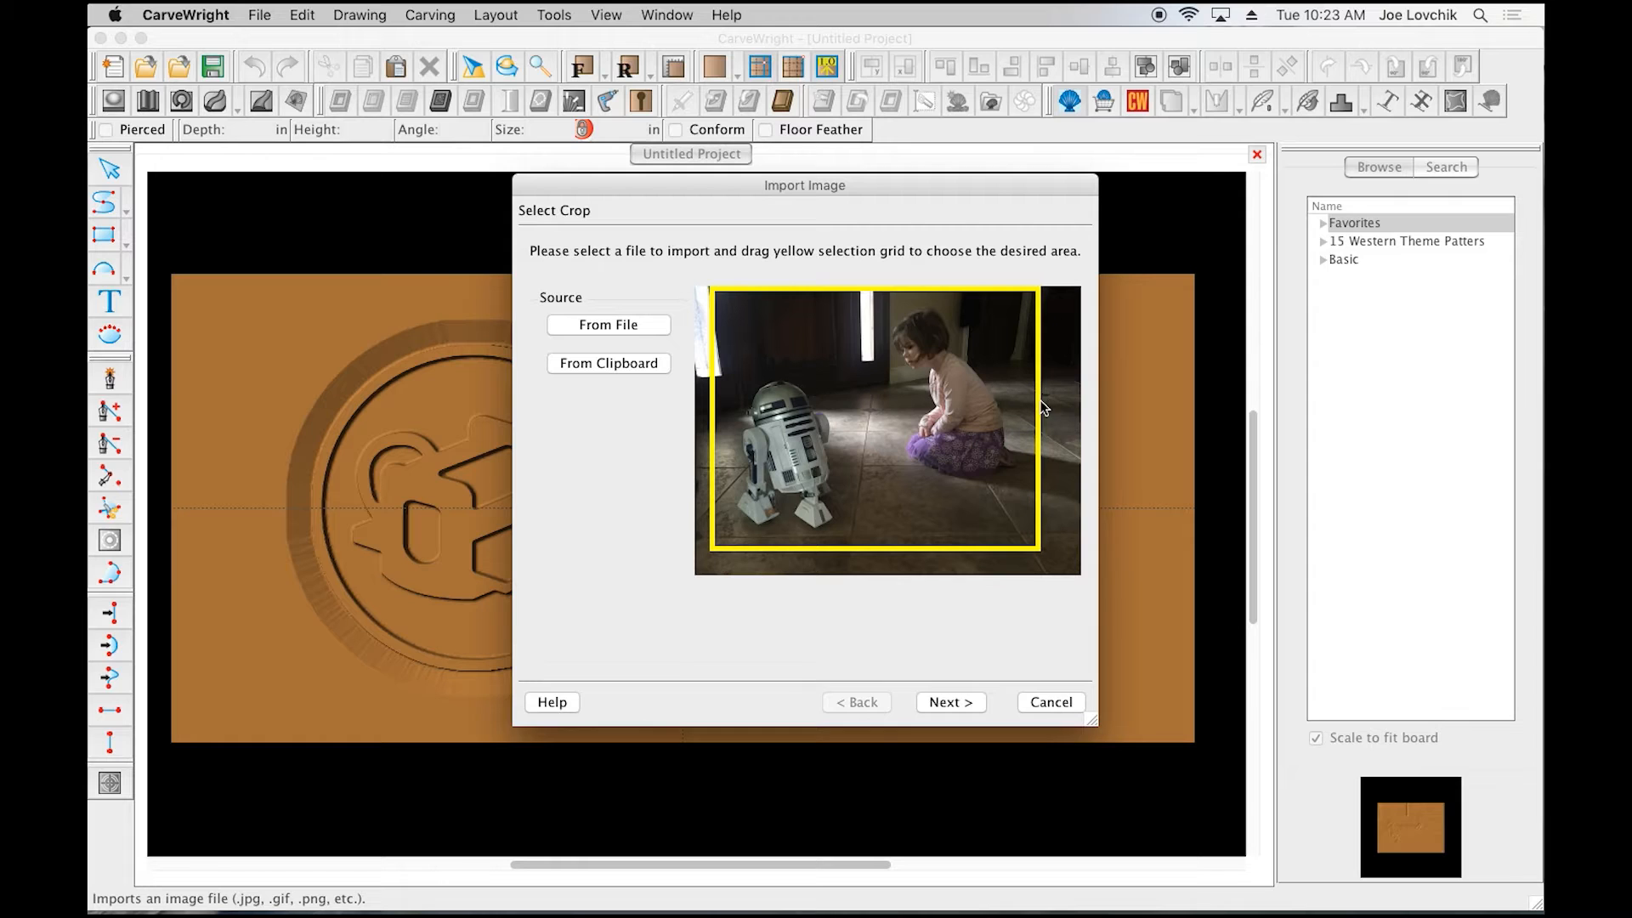
left_click(958, 701)
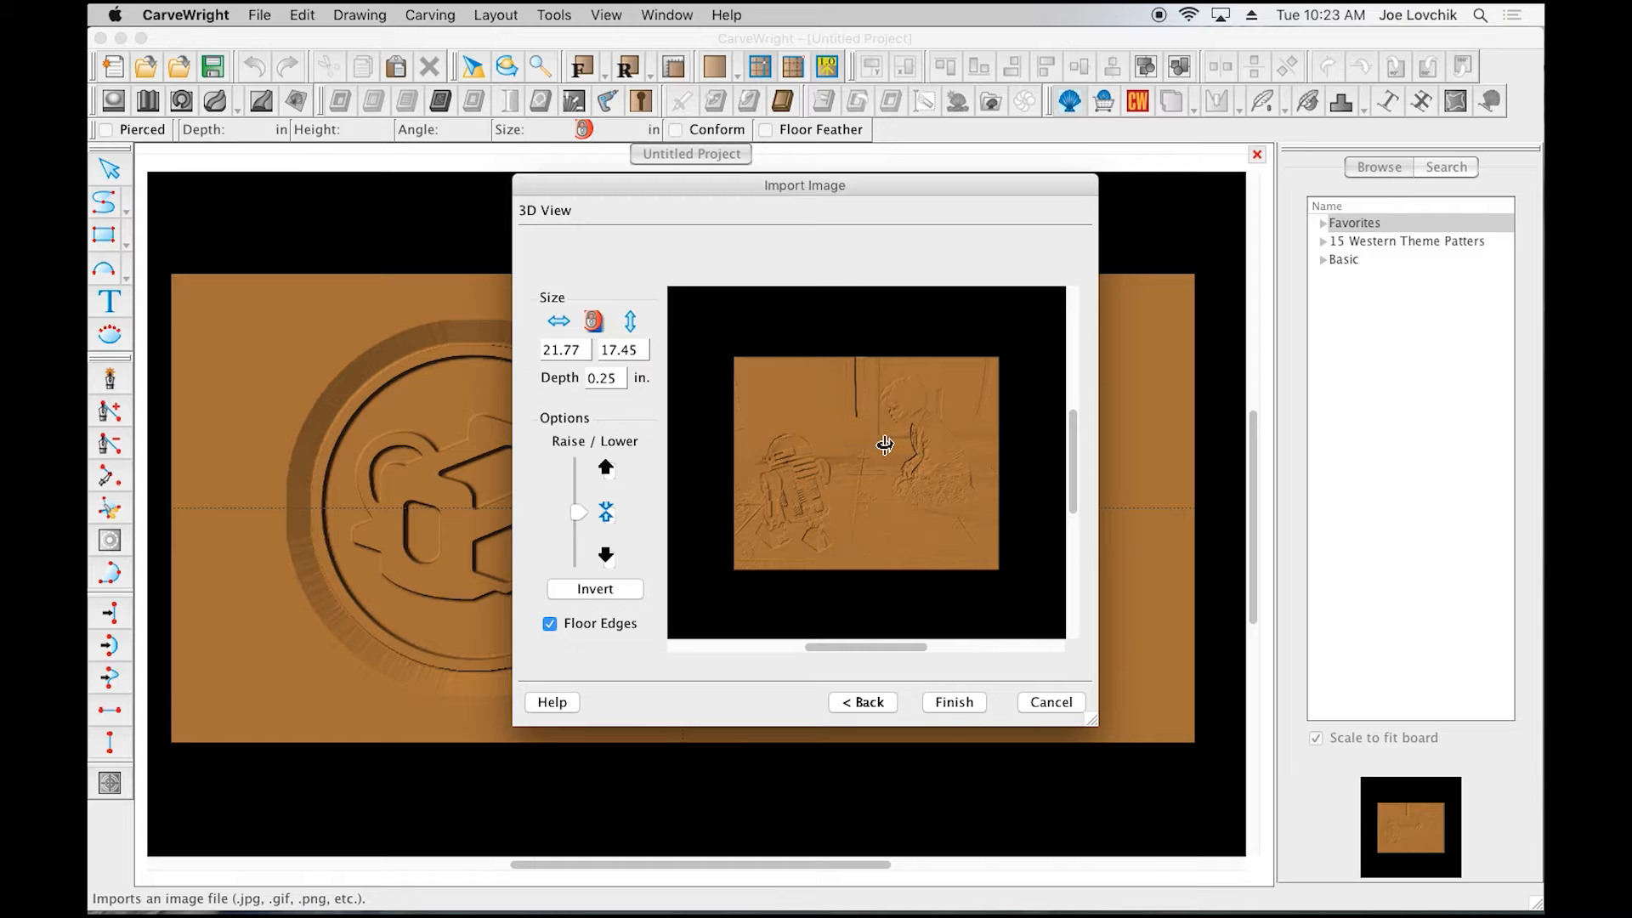
Step: Enlarge the Import Image window so the 3D preview has more room
left_click_drag(755, 187, 713, 187)
left_click_drag(1090, 741, 1190, 803)
left_click_drag(952, 185, 935, 185)
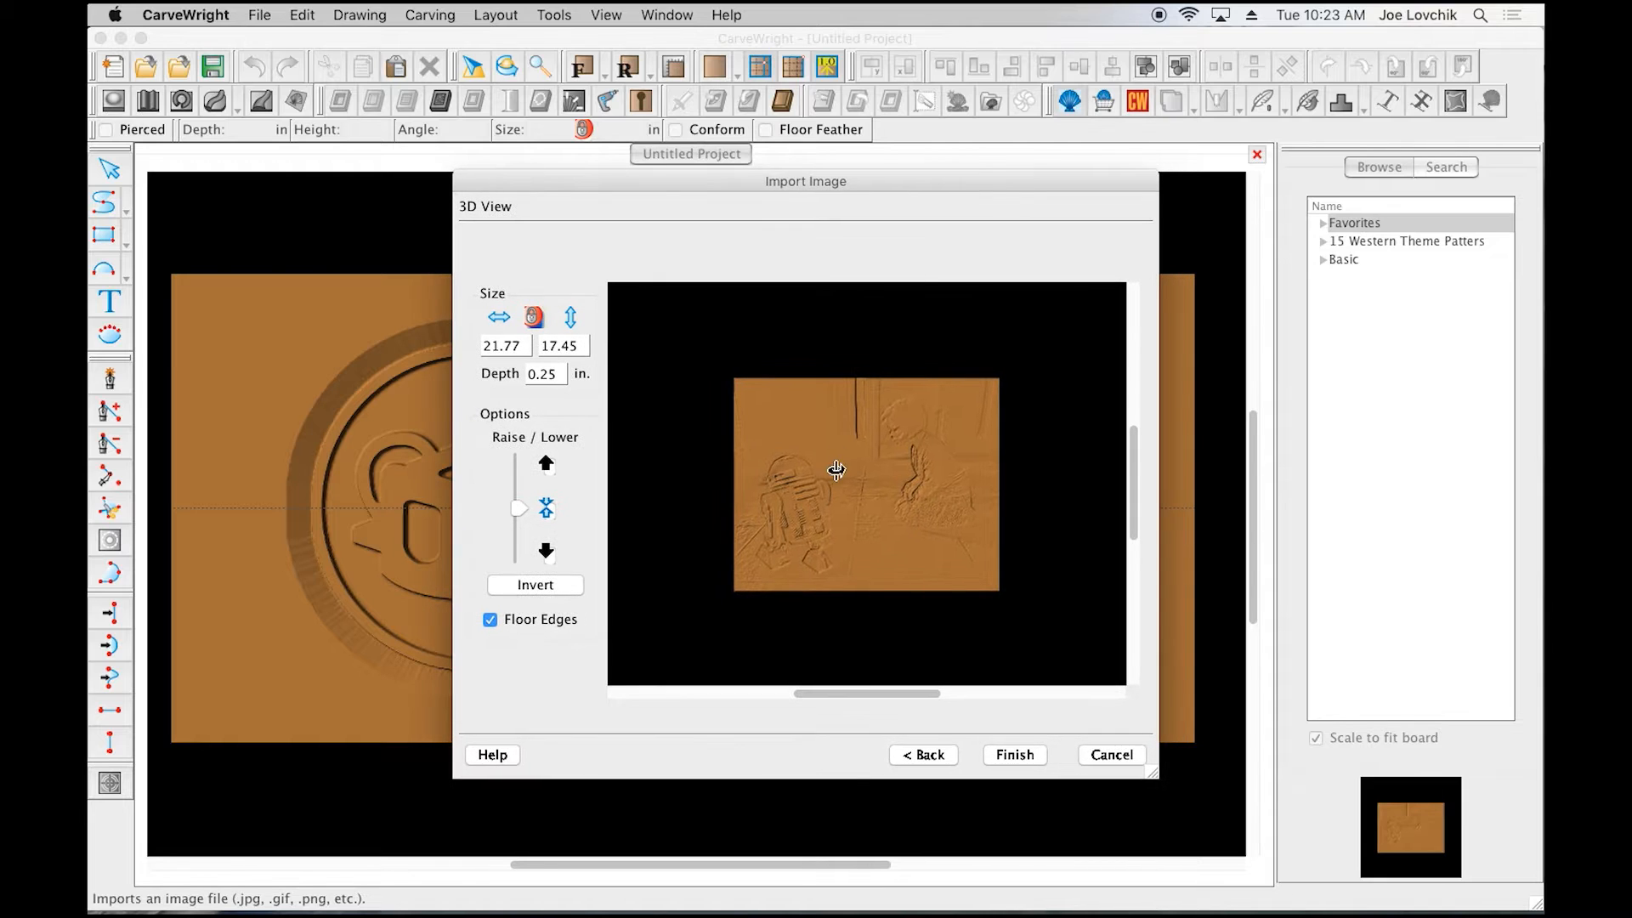
Step: Examine the relief generated from the photo, especially the girl's face, hair and jacket, close up and from several angles
scroll(866, 500, "up", 5)
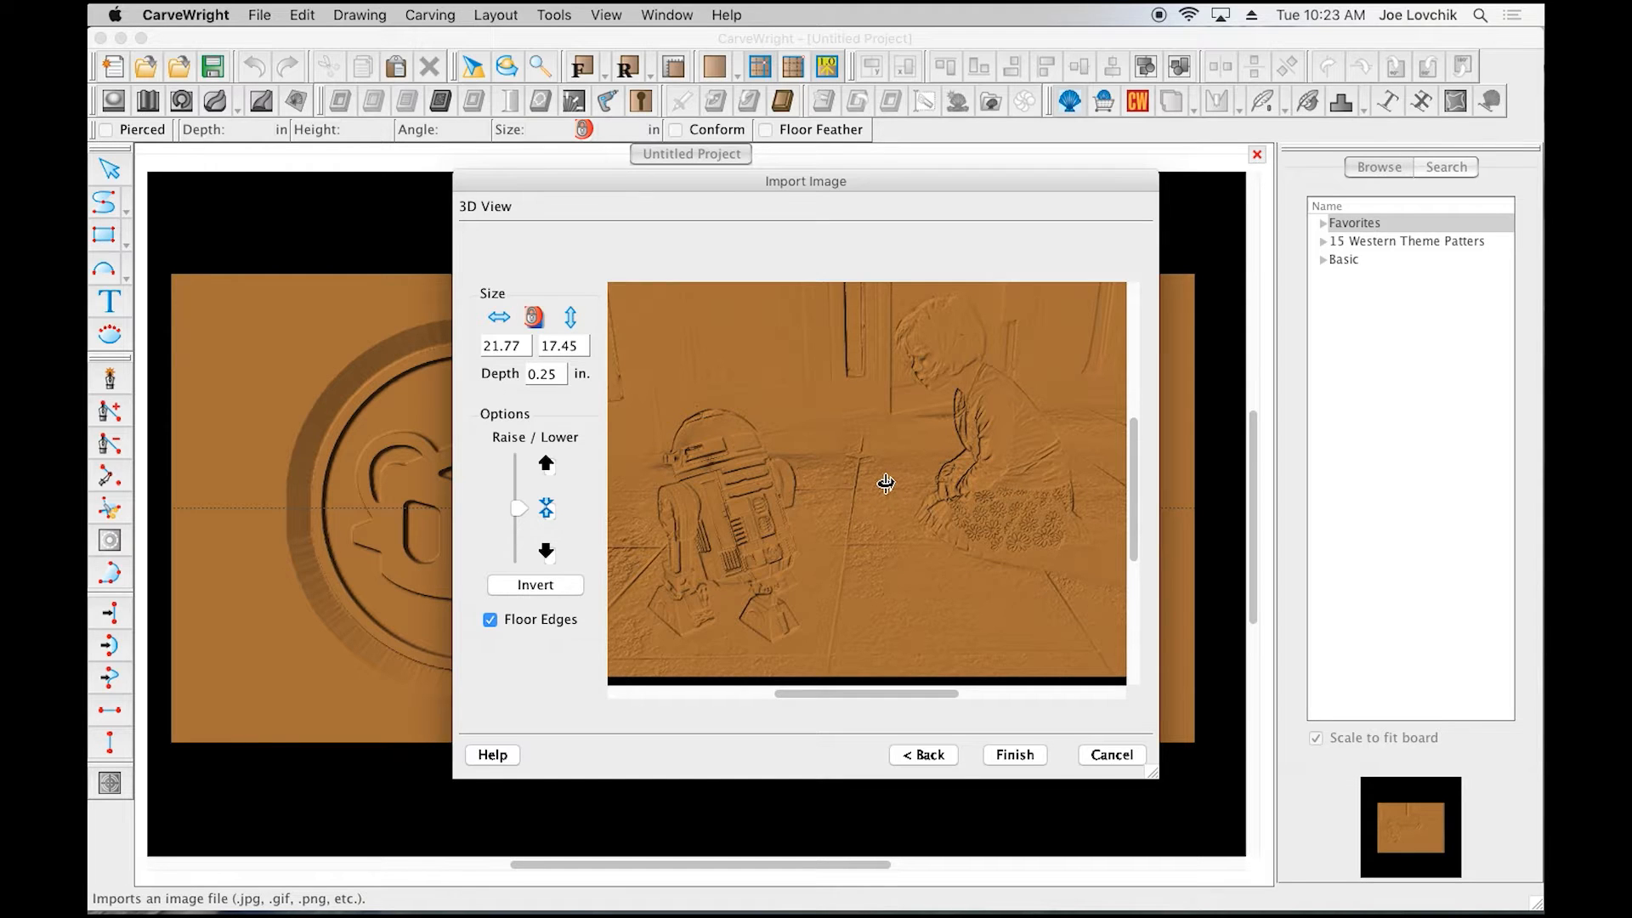
scroll(885, 483, "down", 3)
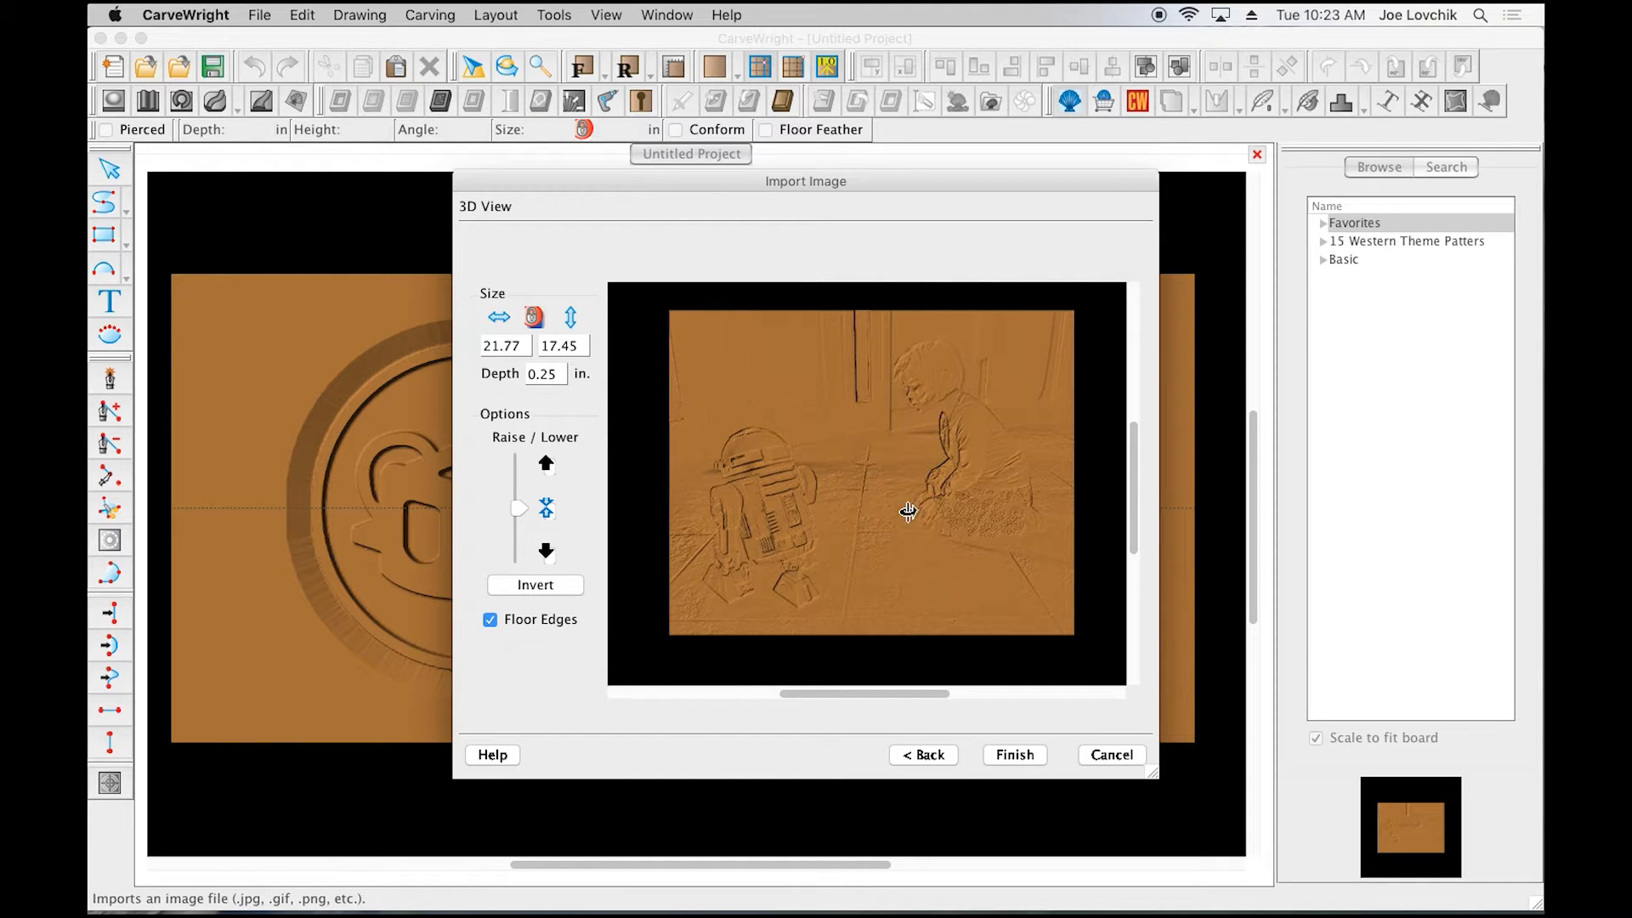
left_click_drag(900, 507, 865, 508)
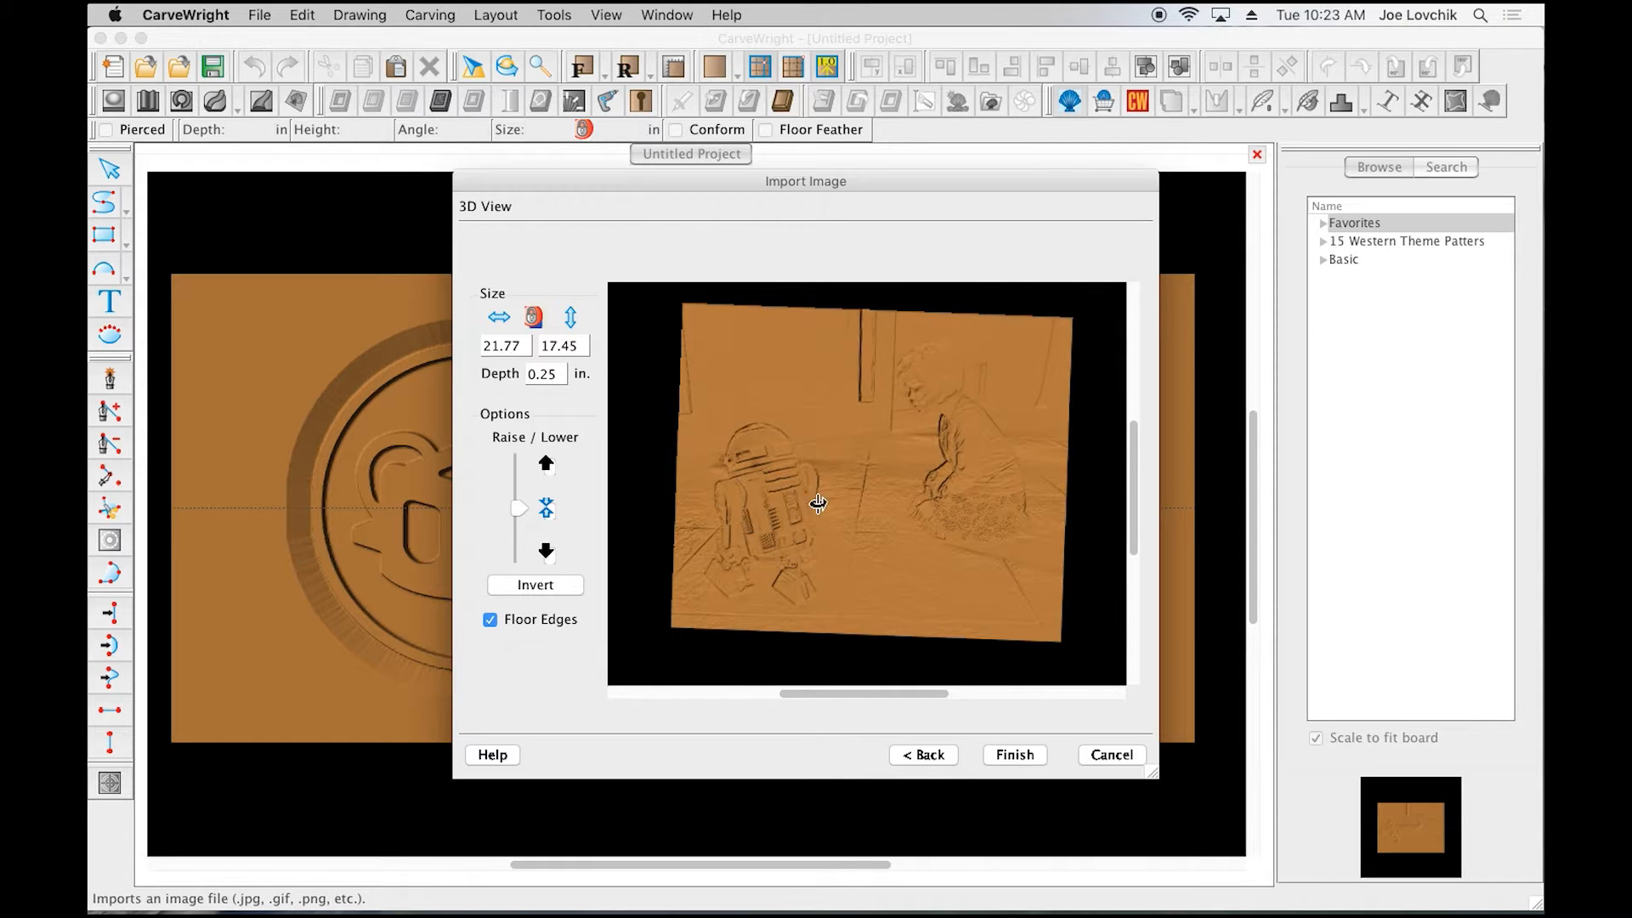
scroll(761, 504, "down", 2)
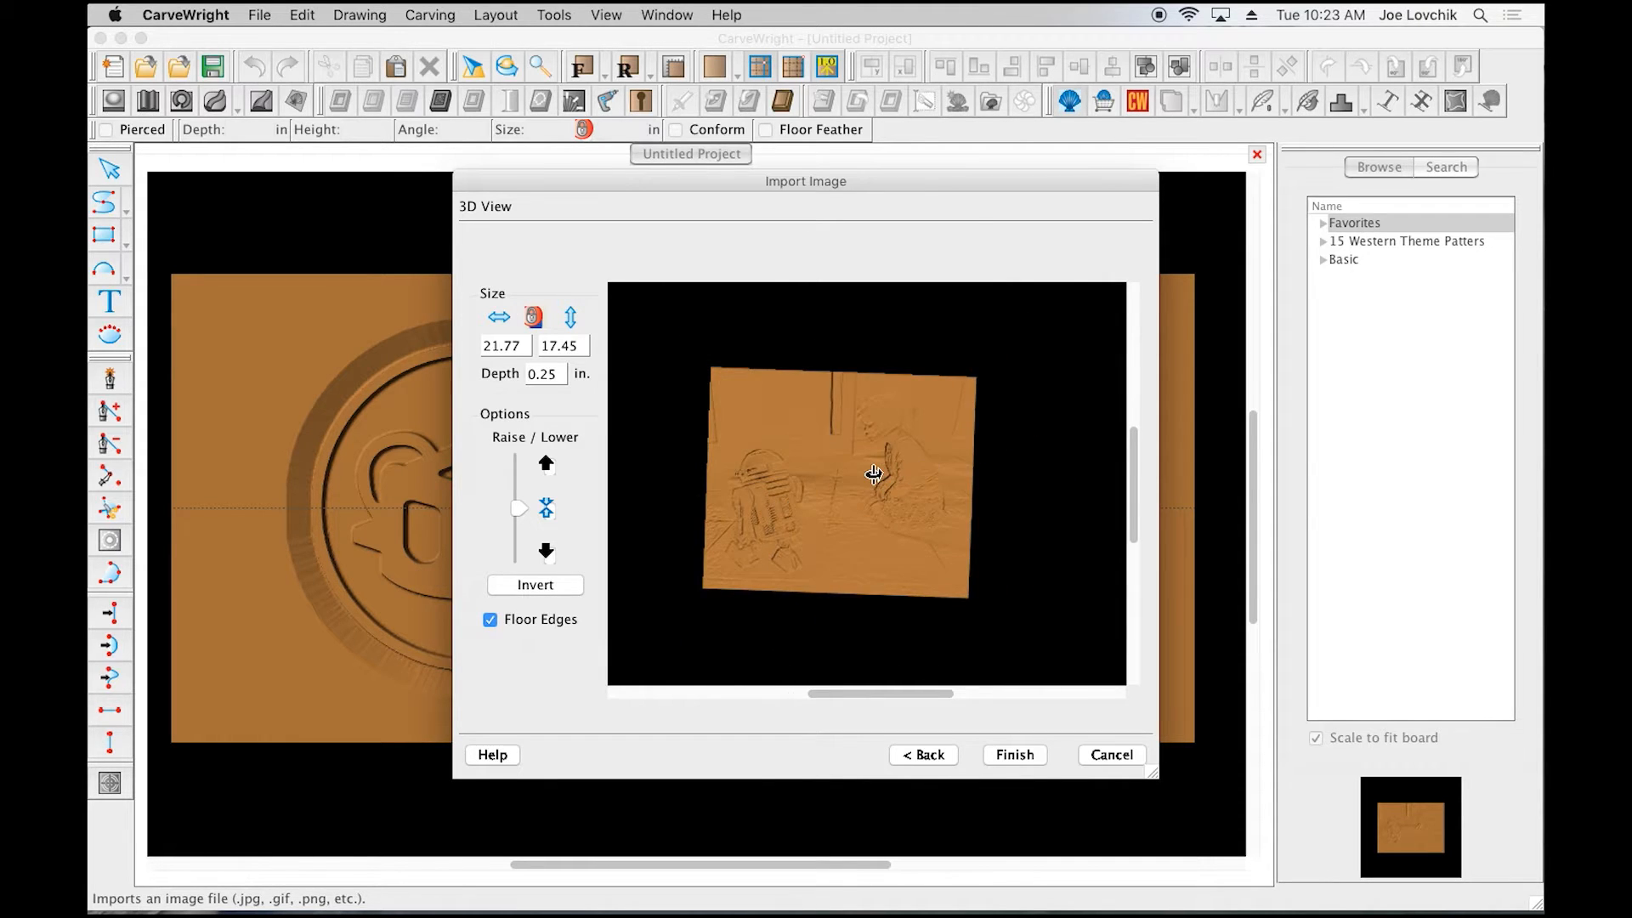
scroll(876, 485, "up", 5)
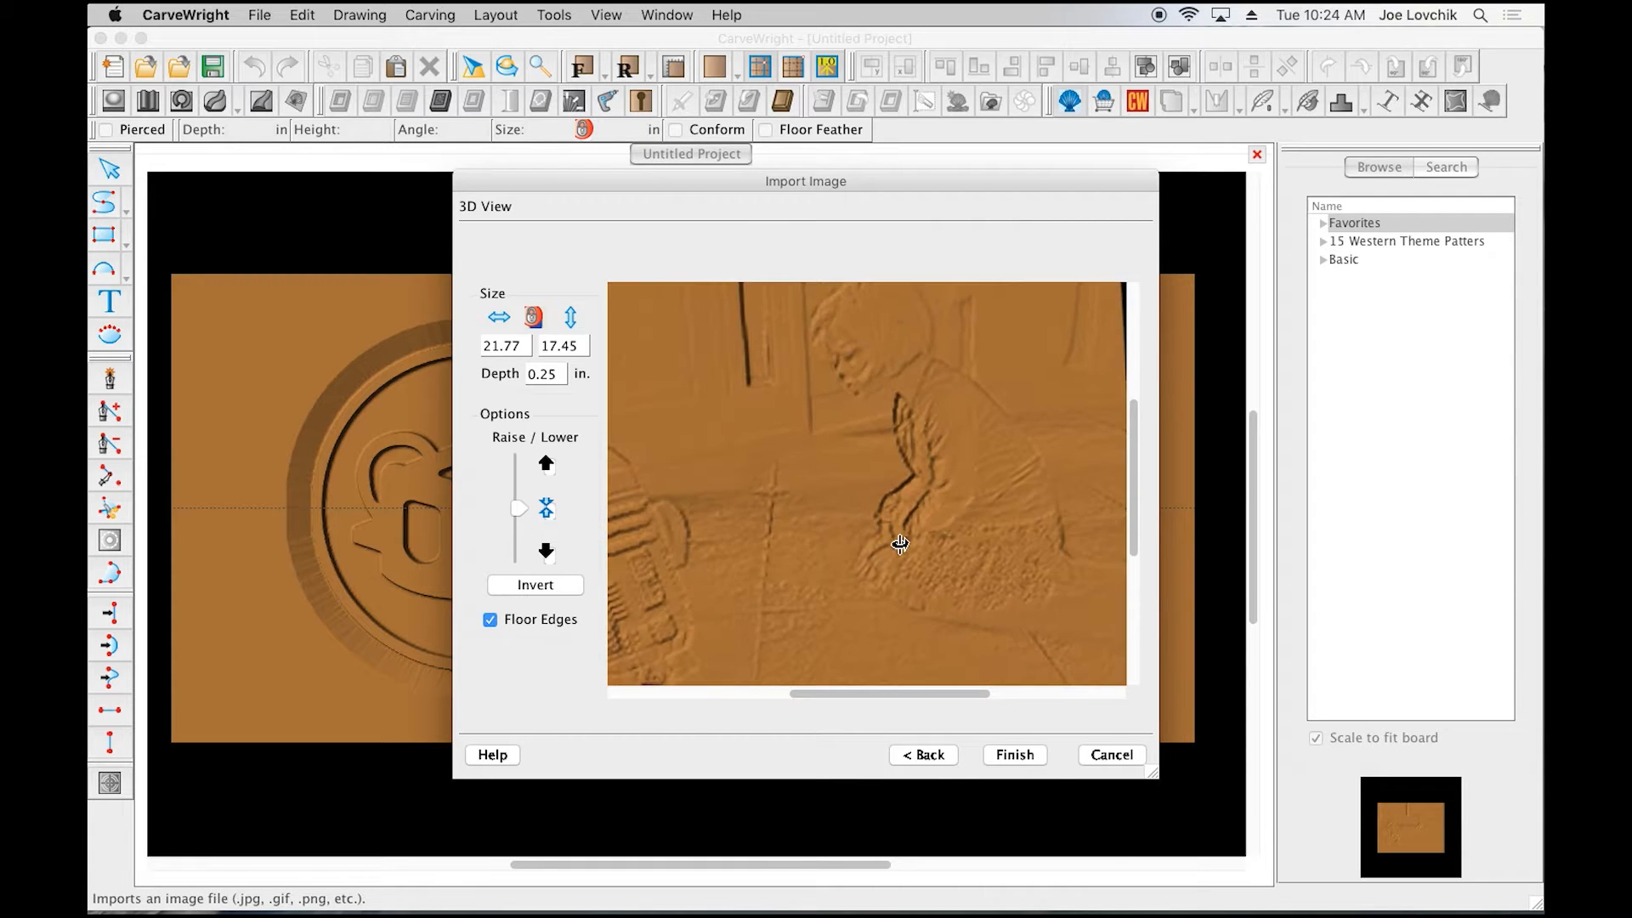
left_click_drag(900, 544, 913, 464)
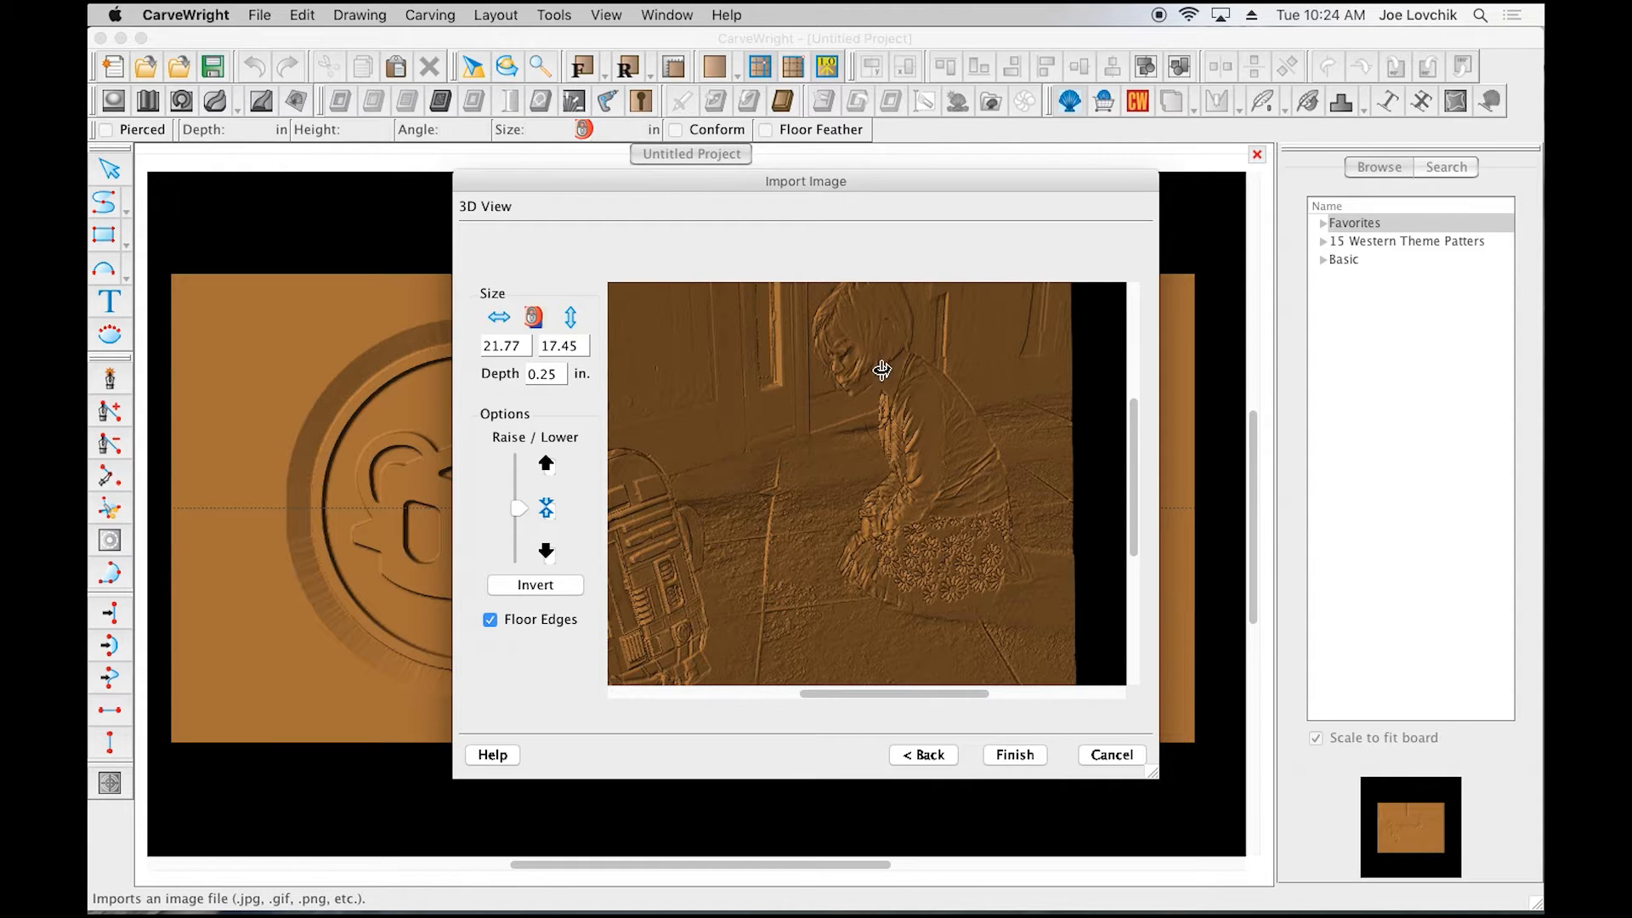
scroll(867, 370, "up", 5)
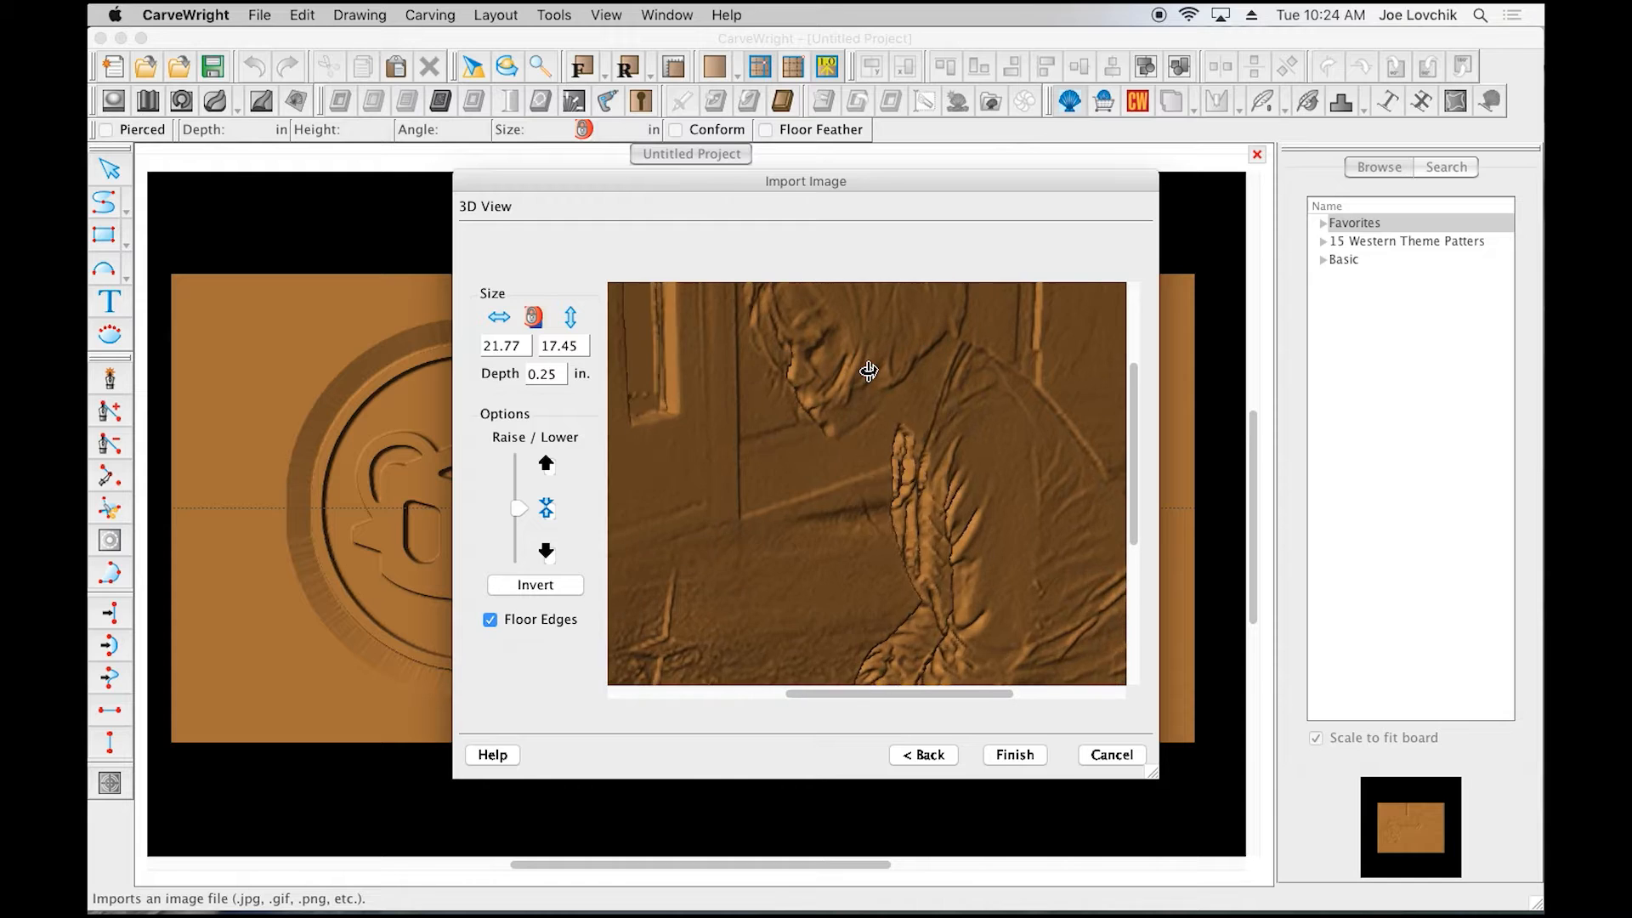
scroll(868, 370, "up", 2)
scroll(850, 373, "up", 2)
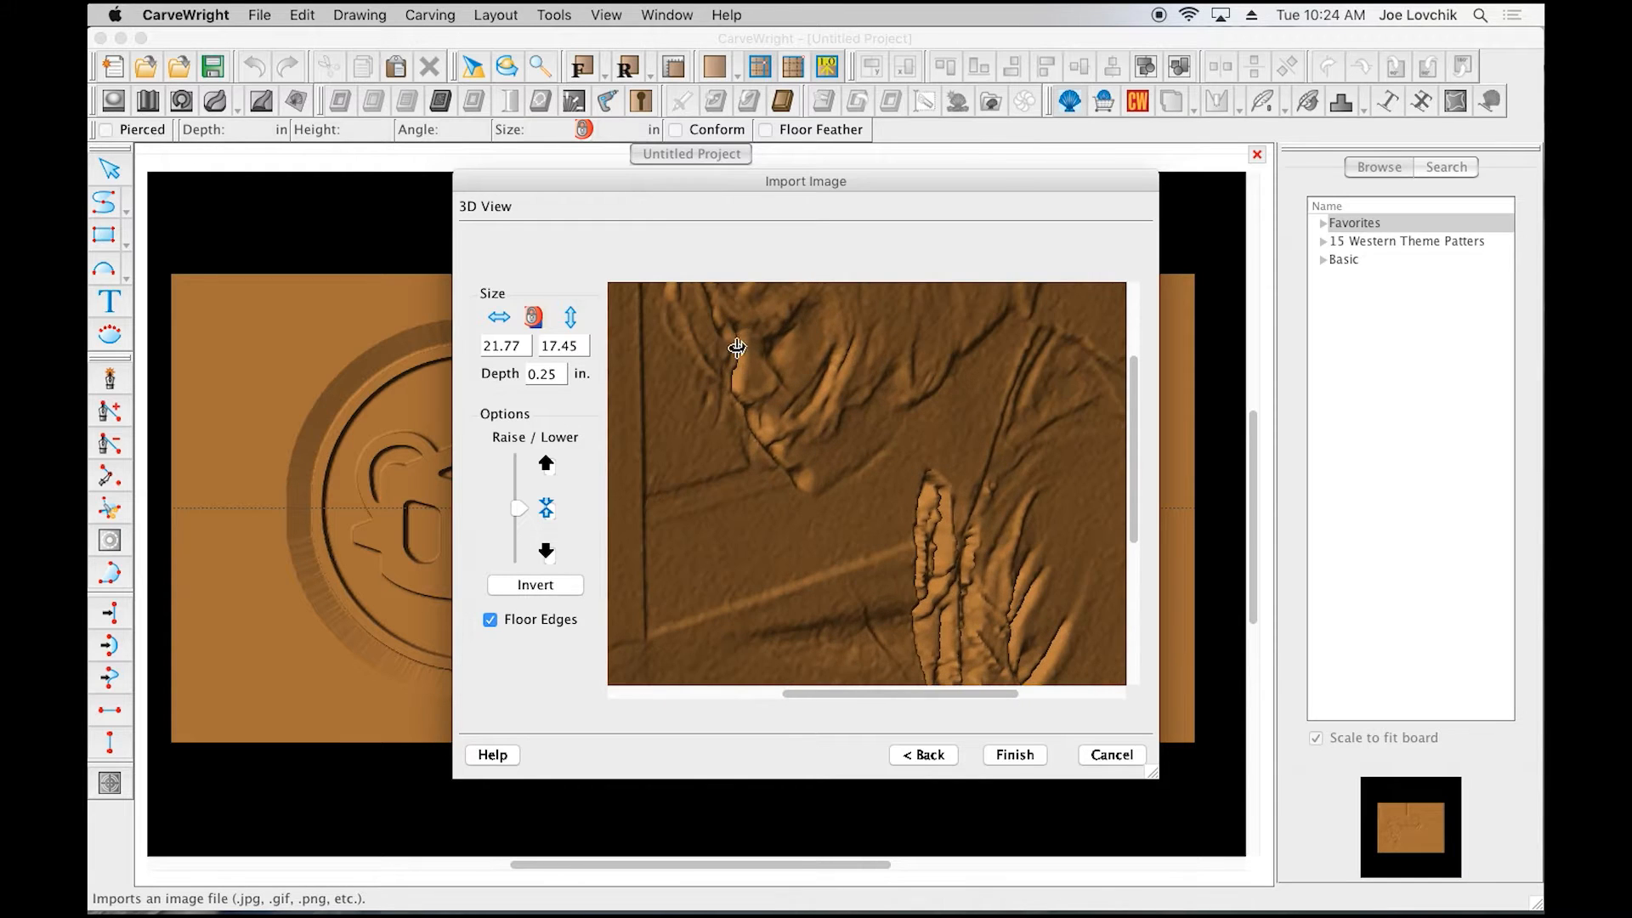
mouse_move(729, 339)
left_mouse_down()
mouse_move(693, 335)
mouse_move(782, 346)
mouse_move(773, 408)
mouse_move(760, 399)
left_mouse_up()
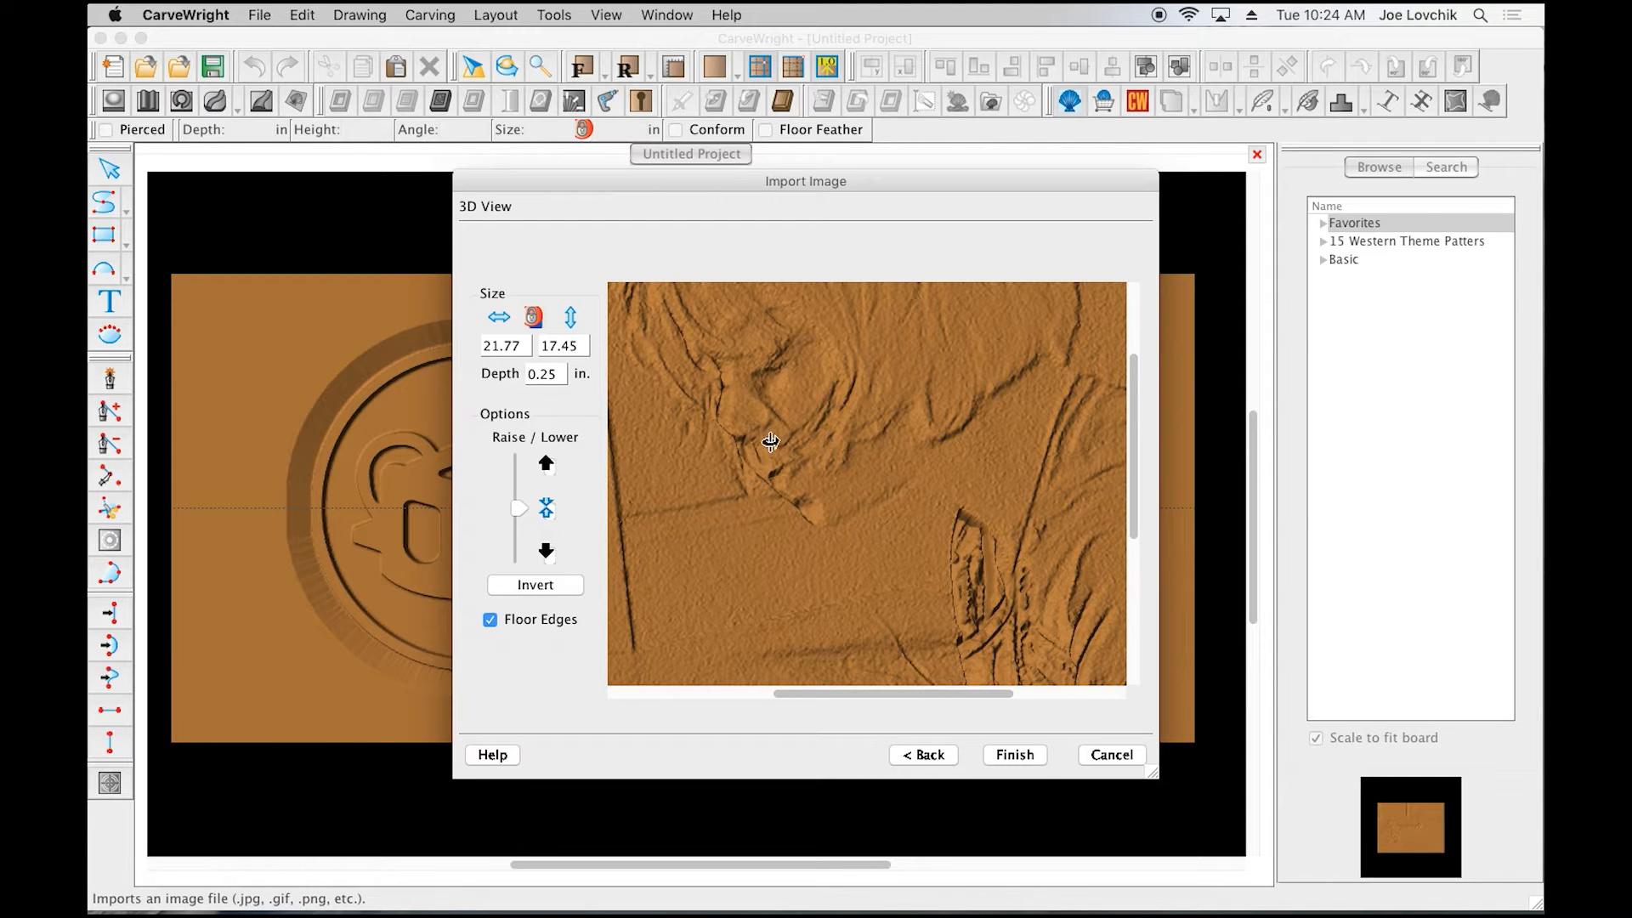
mouse_move(848, 467)
left_mouse_down()
mouse_move(791, 473)
mouse_move(728, 430)
mouse_move(703, 339)
mouse_move(965, 535)
mouse_move(1056, 560)
mouse_move(1043, 636)
left_mouse_up()
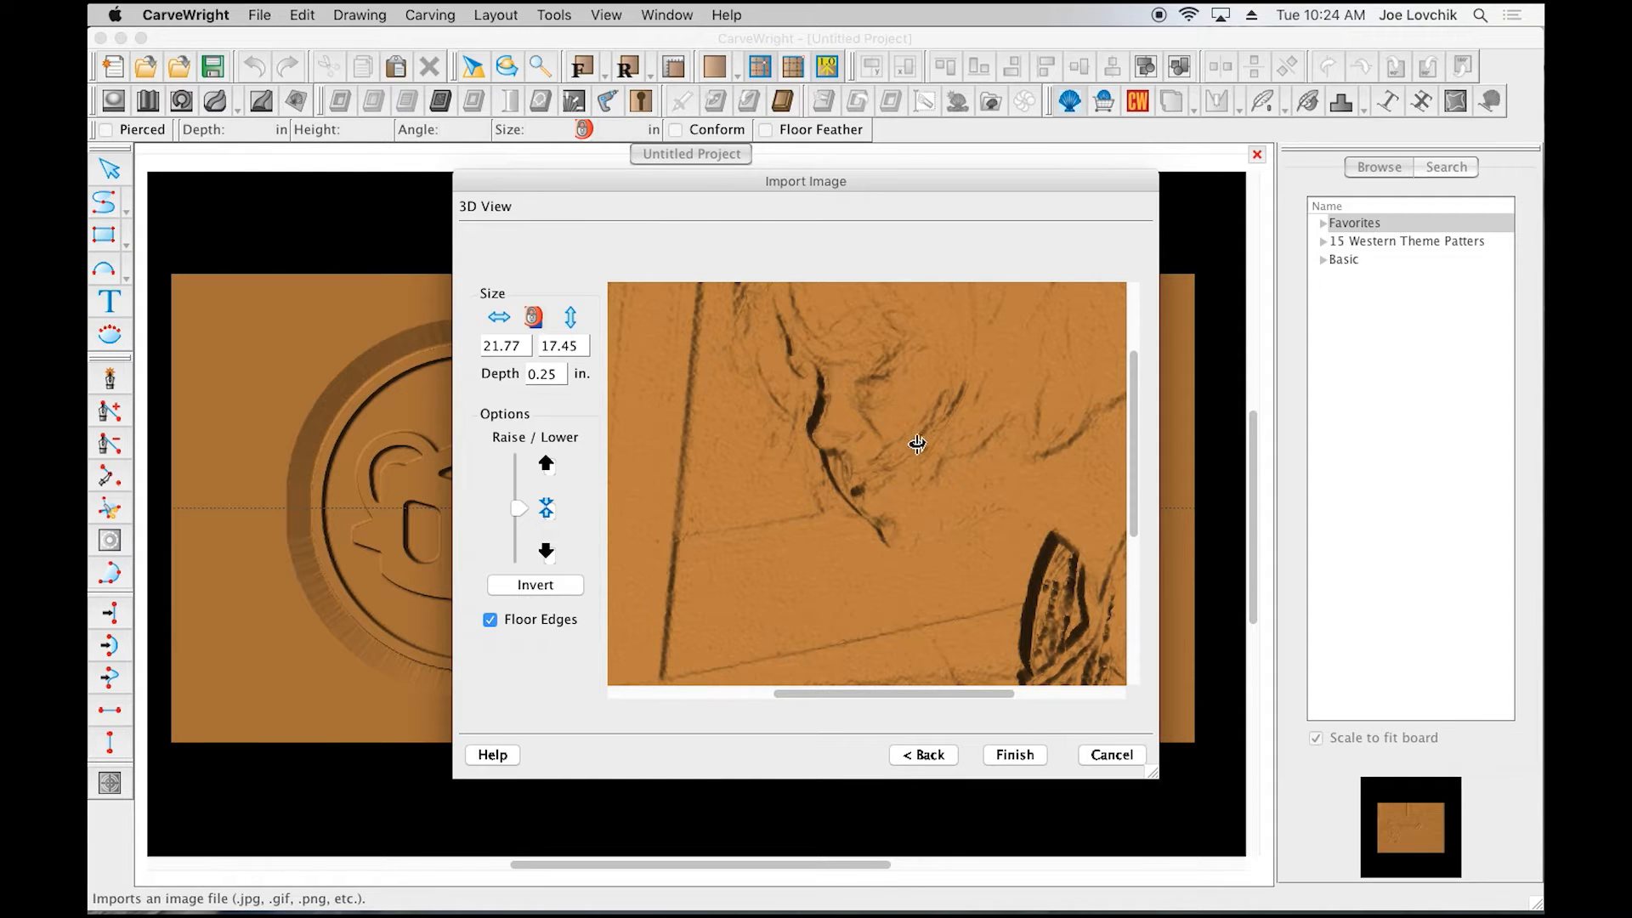
mouse_move(936, 455)
left_mouse_down()
mouse_move(947, 466)
mouse_move(867, 448)
mouse_move(913, 402)
left_mouse_up()
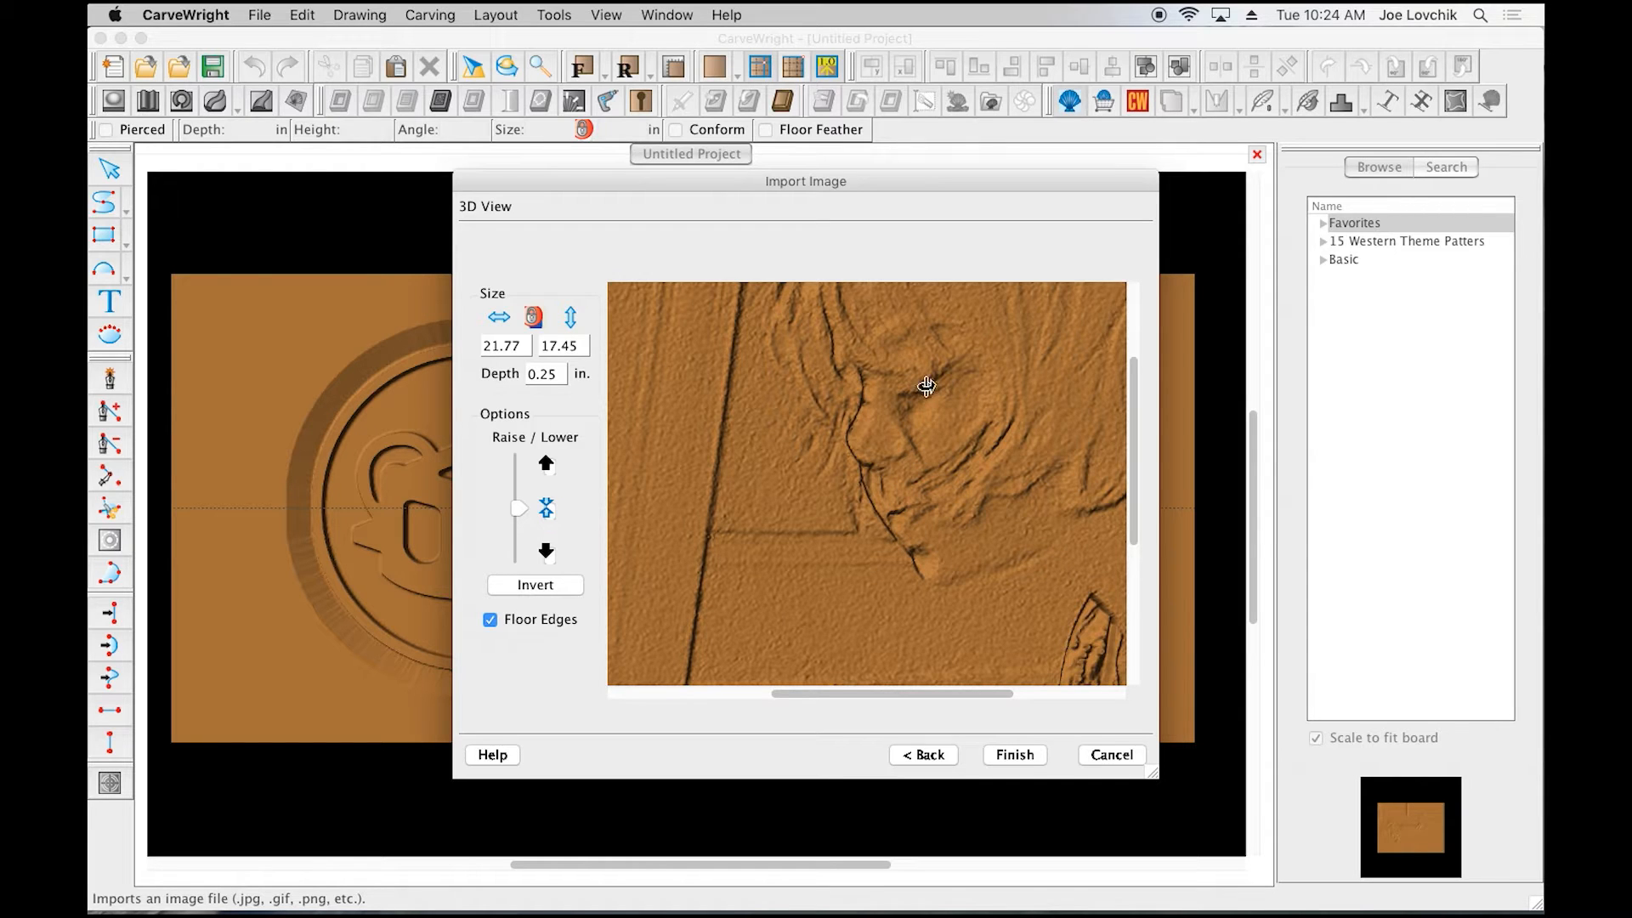
left_click_drag(933, 477, 914, 414)
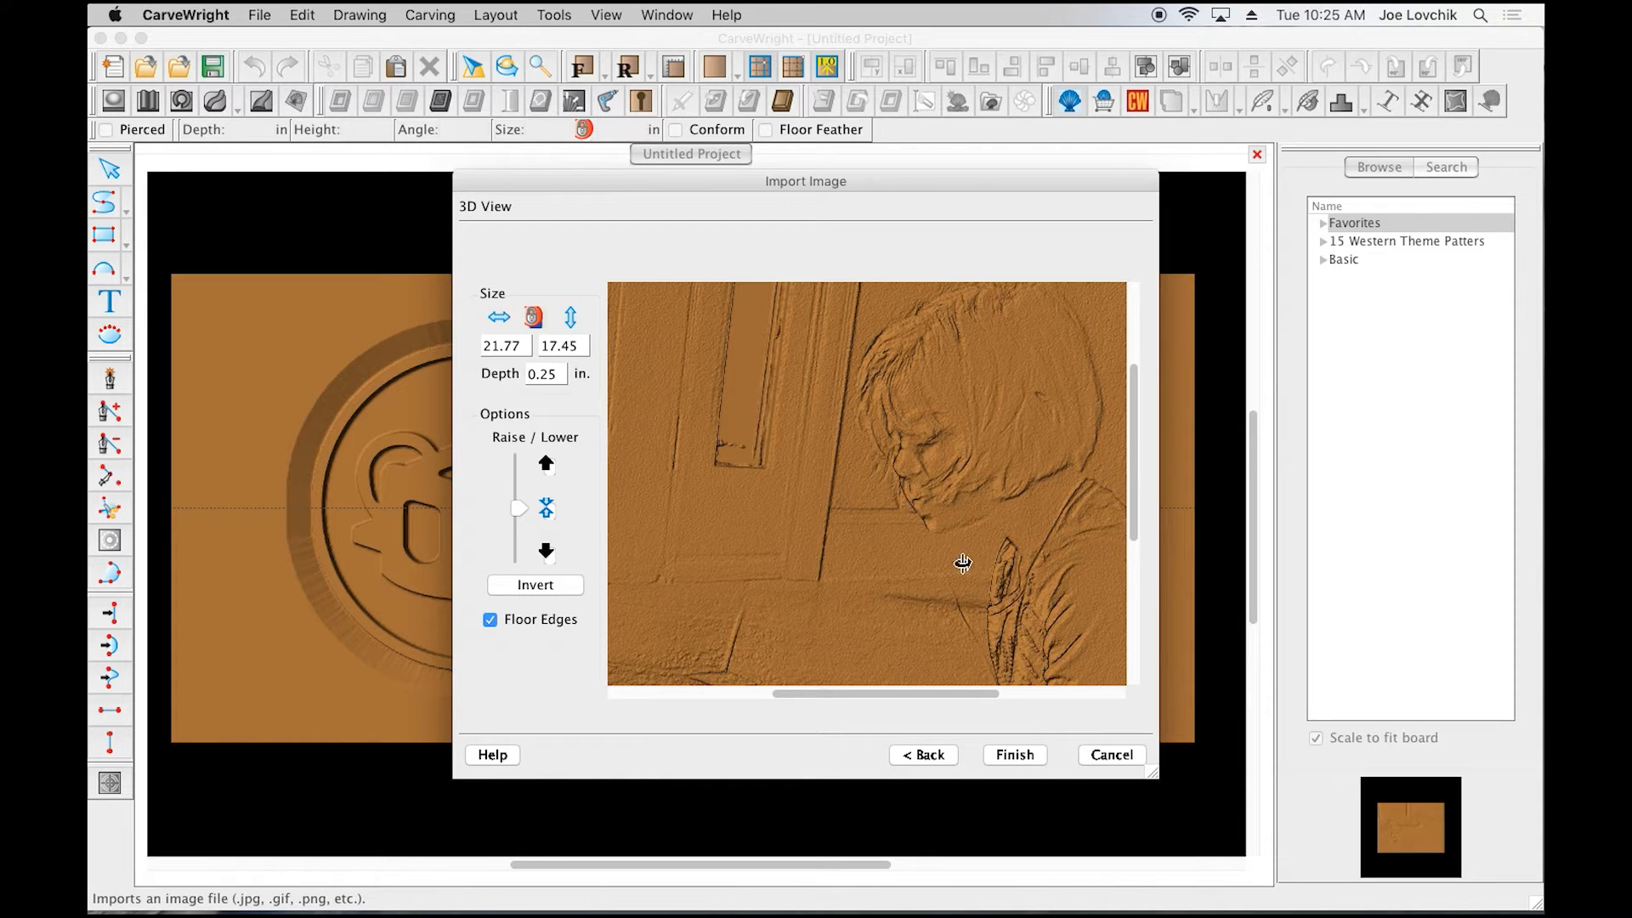
left_click_drag(955, 572, 1032, 668)
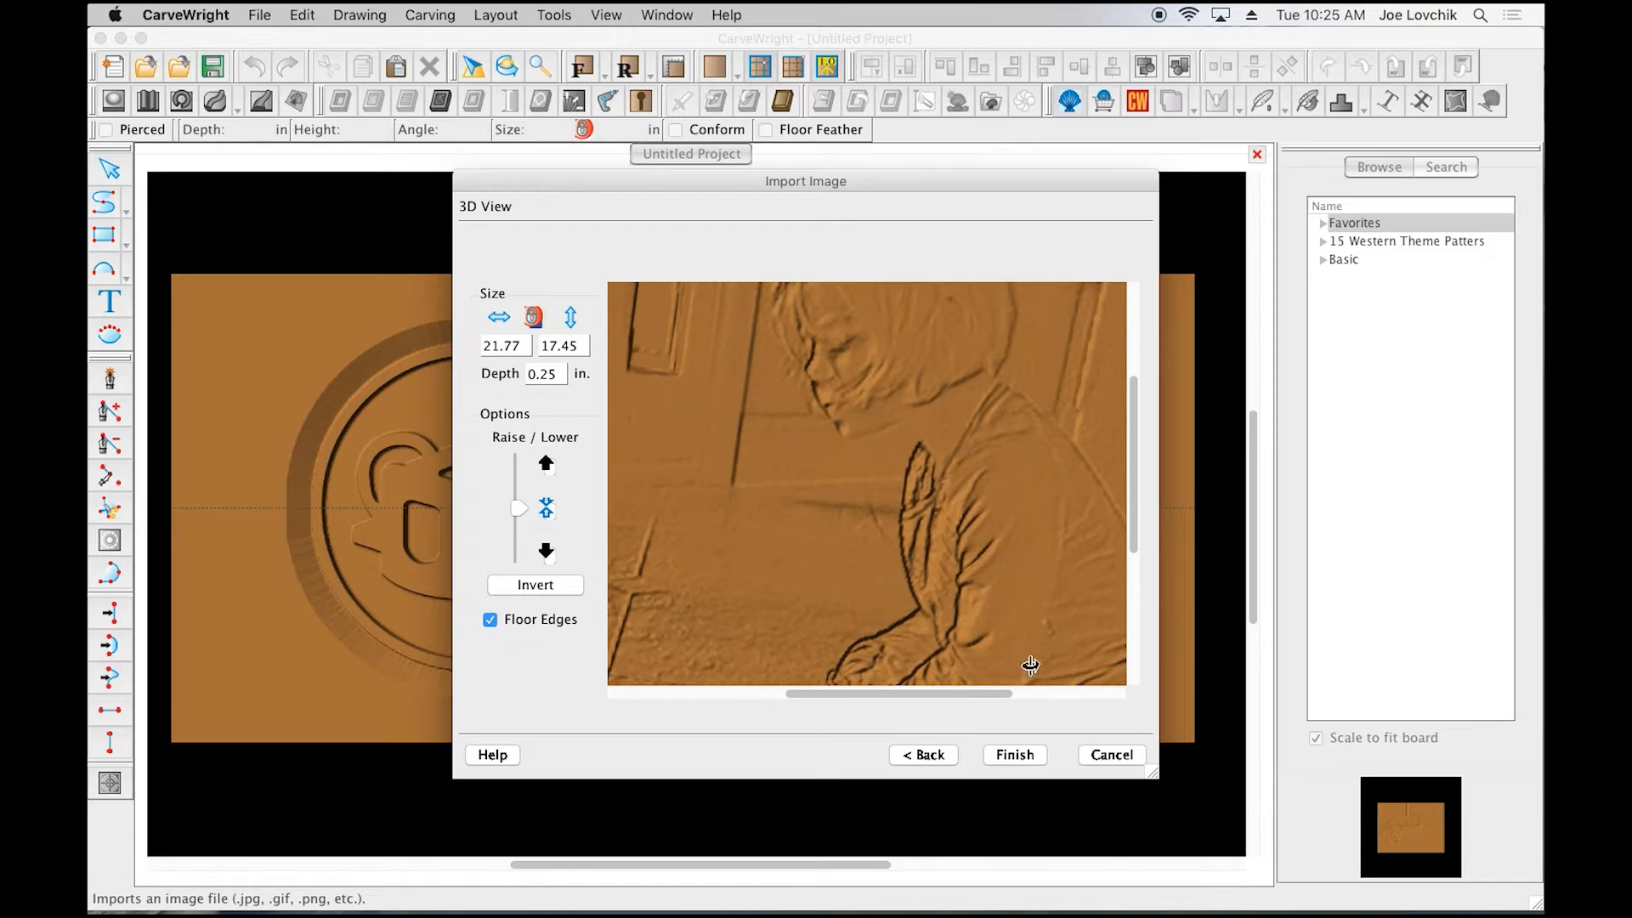
left_click_drag(922, 646, 927, 651)
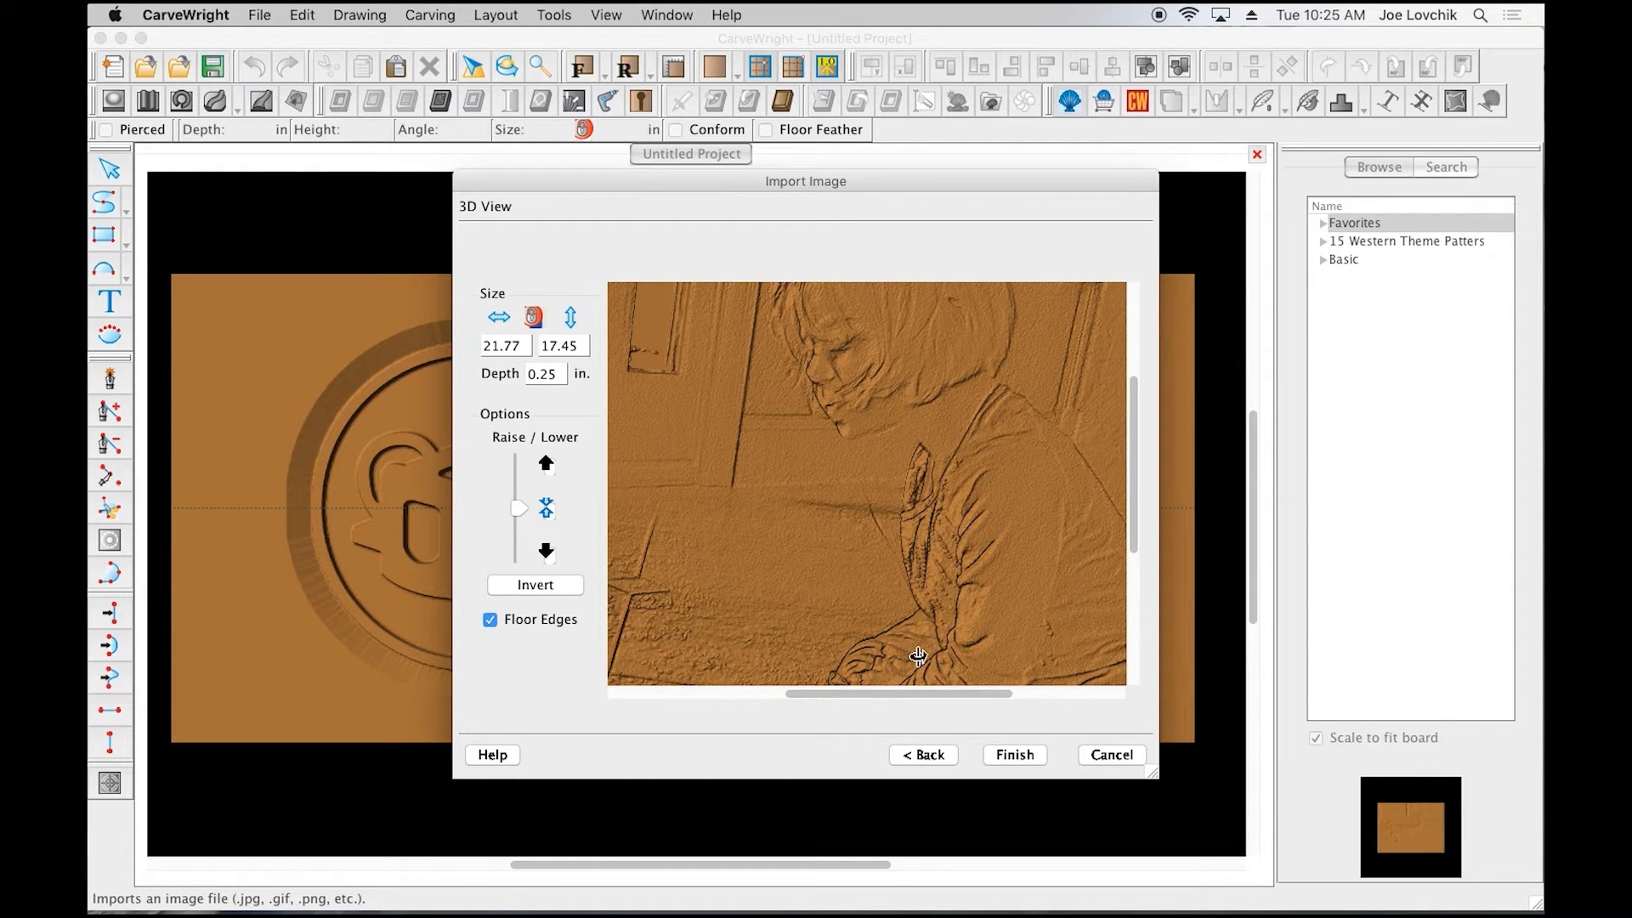
Step: Examine the wider relief with both the robot and the kneeling girl in view
scroll(918, 656, "down", 4)
scroll(891, 676, "up", 4)
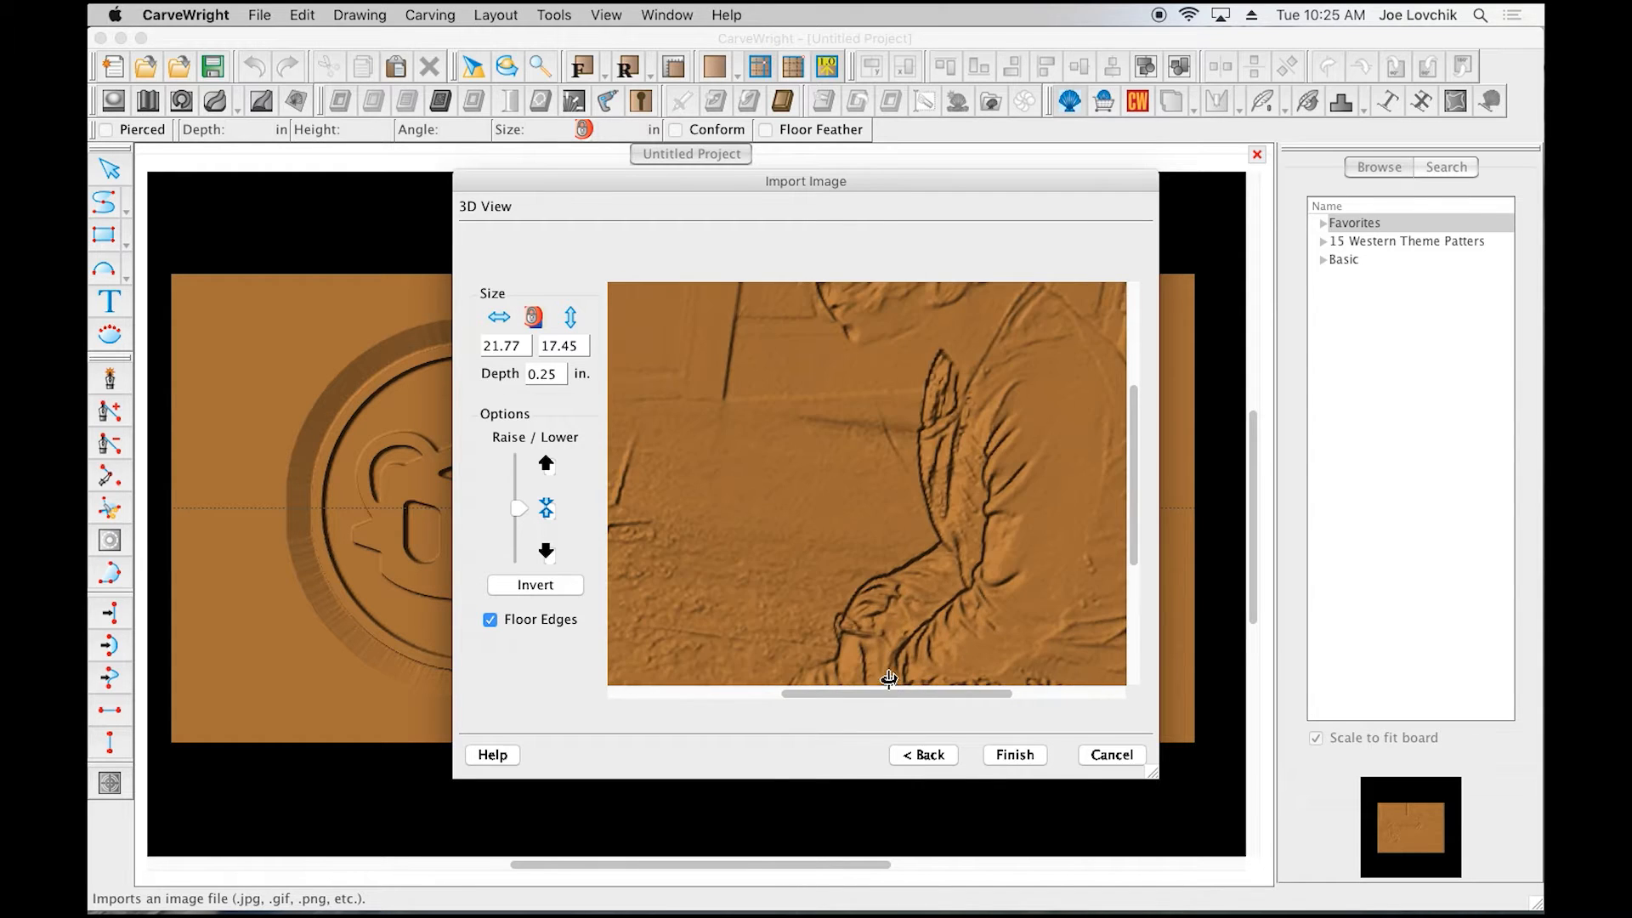
scroll(883, 680, "down", 5)
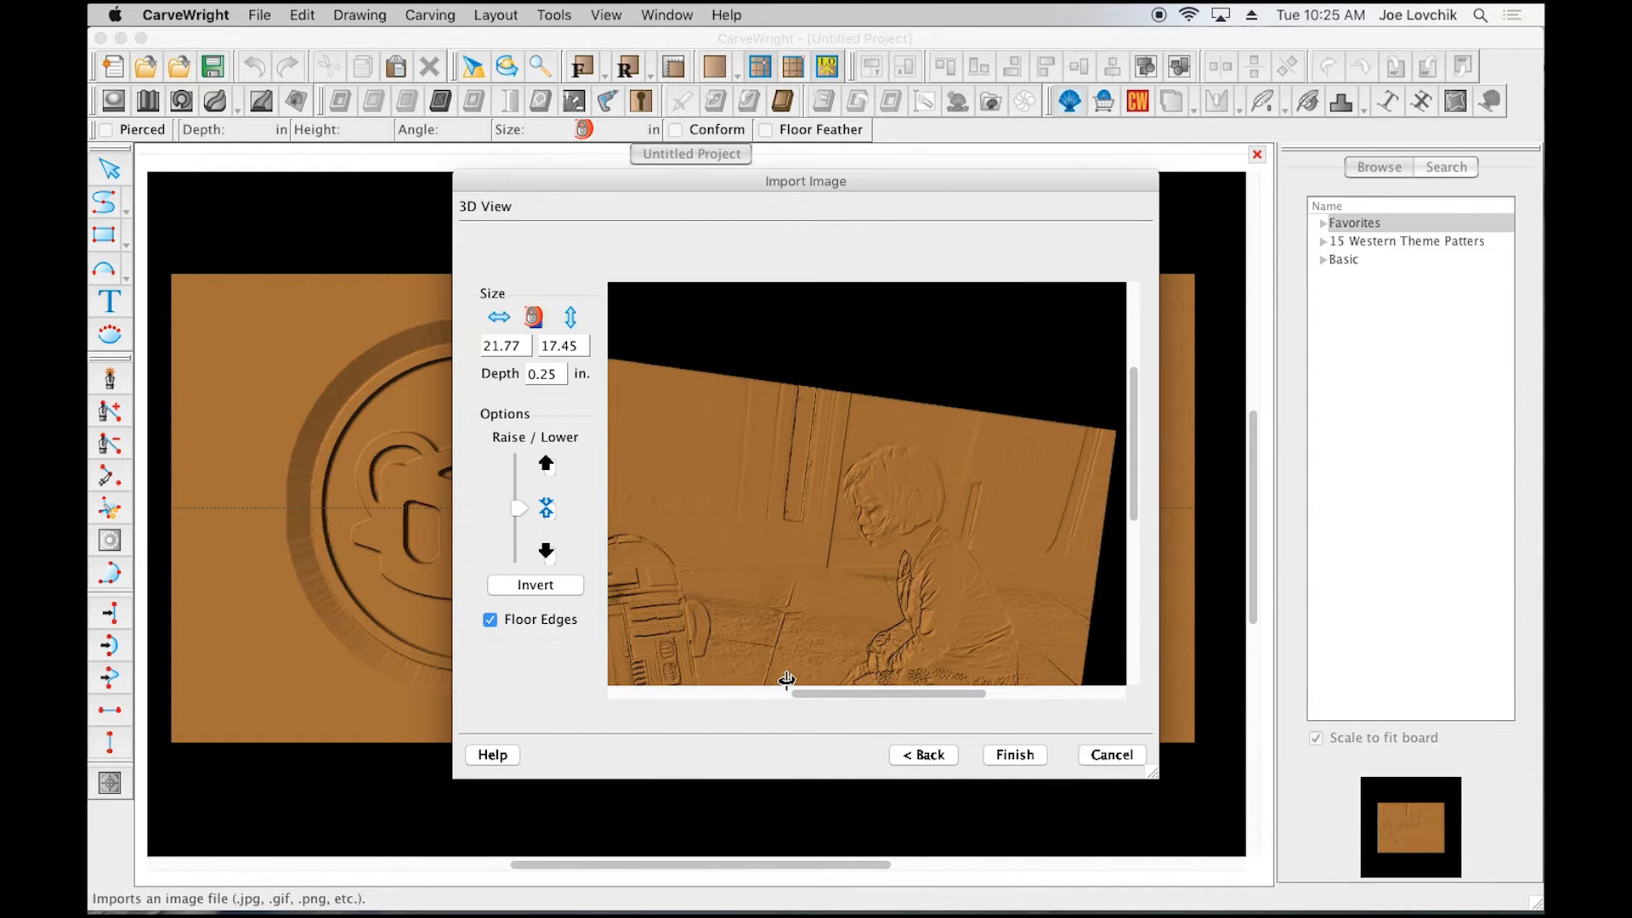
mouse_move(875, 693)
left_mouse_down()
mouse_move(840, 690)
mouse_move(858, 690)
left_mouse_up()
left_click_drag(1133, 463, 1137, 510)
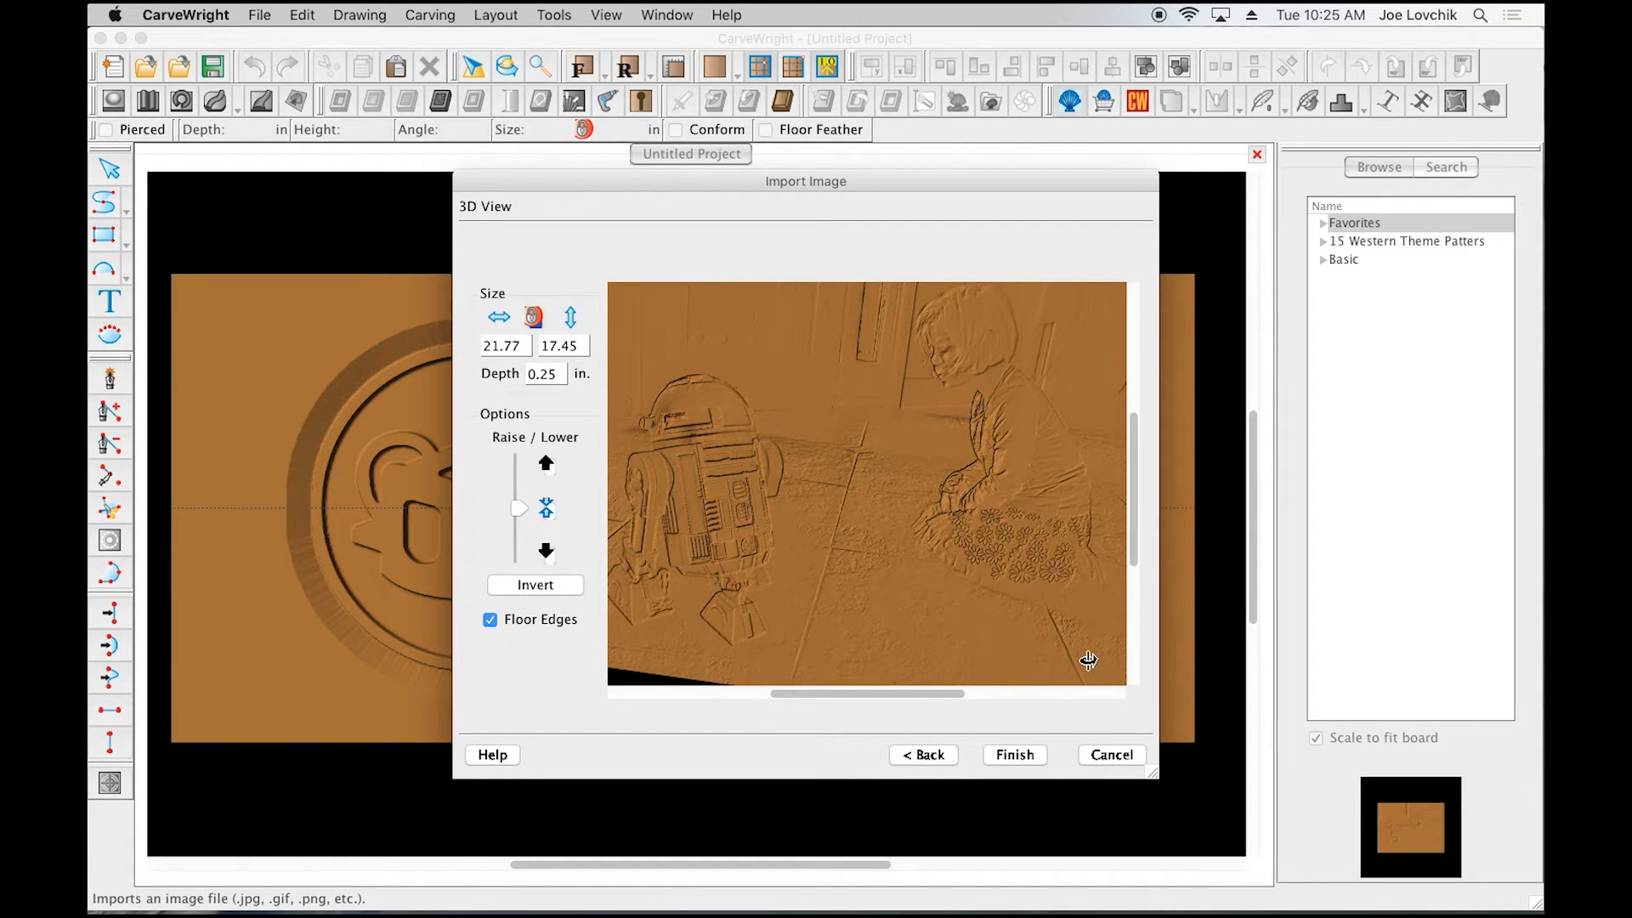
left_click_drag(1091, 648, 1096, 634)
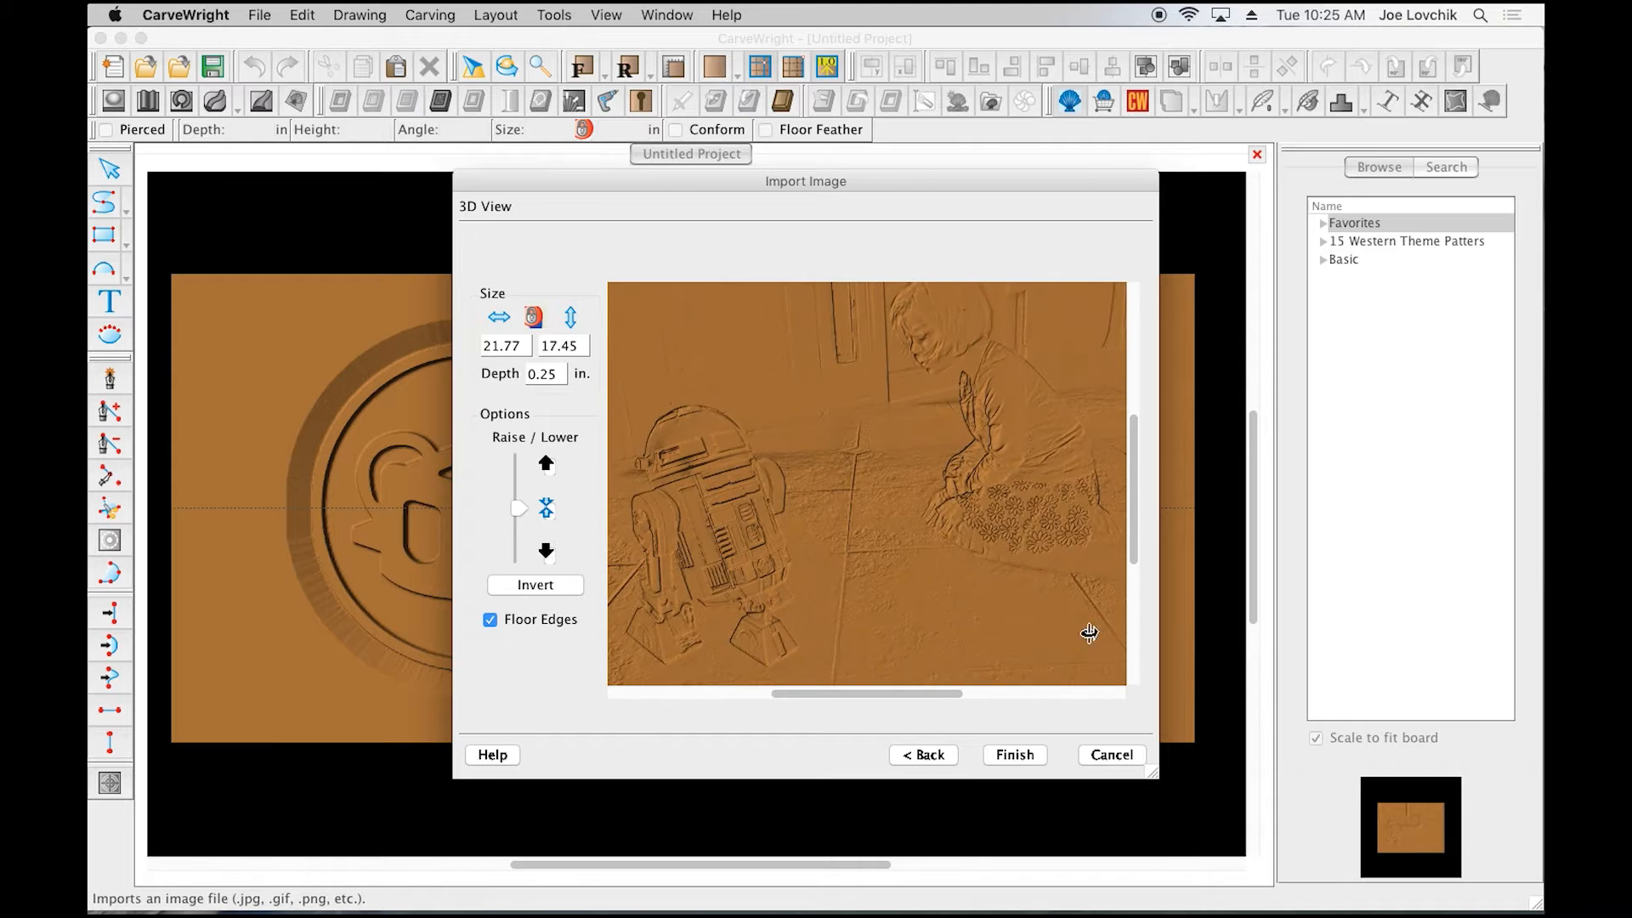
Step: Finish importing the cropped photo as a relief pattern with a depth of 0.25 in
mouse_move(765, 478)
left_mouse_down()
mouse_move(742, 474)
mouse_move(763, 473)
left_mouse_up()
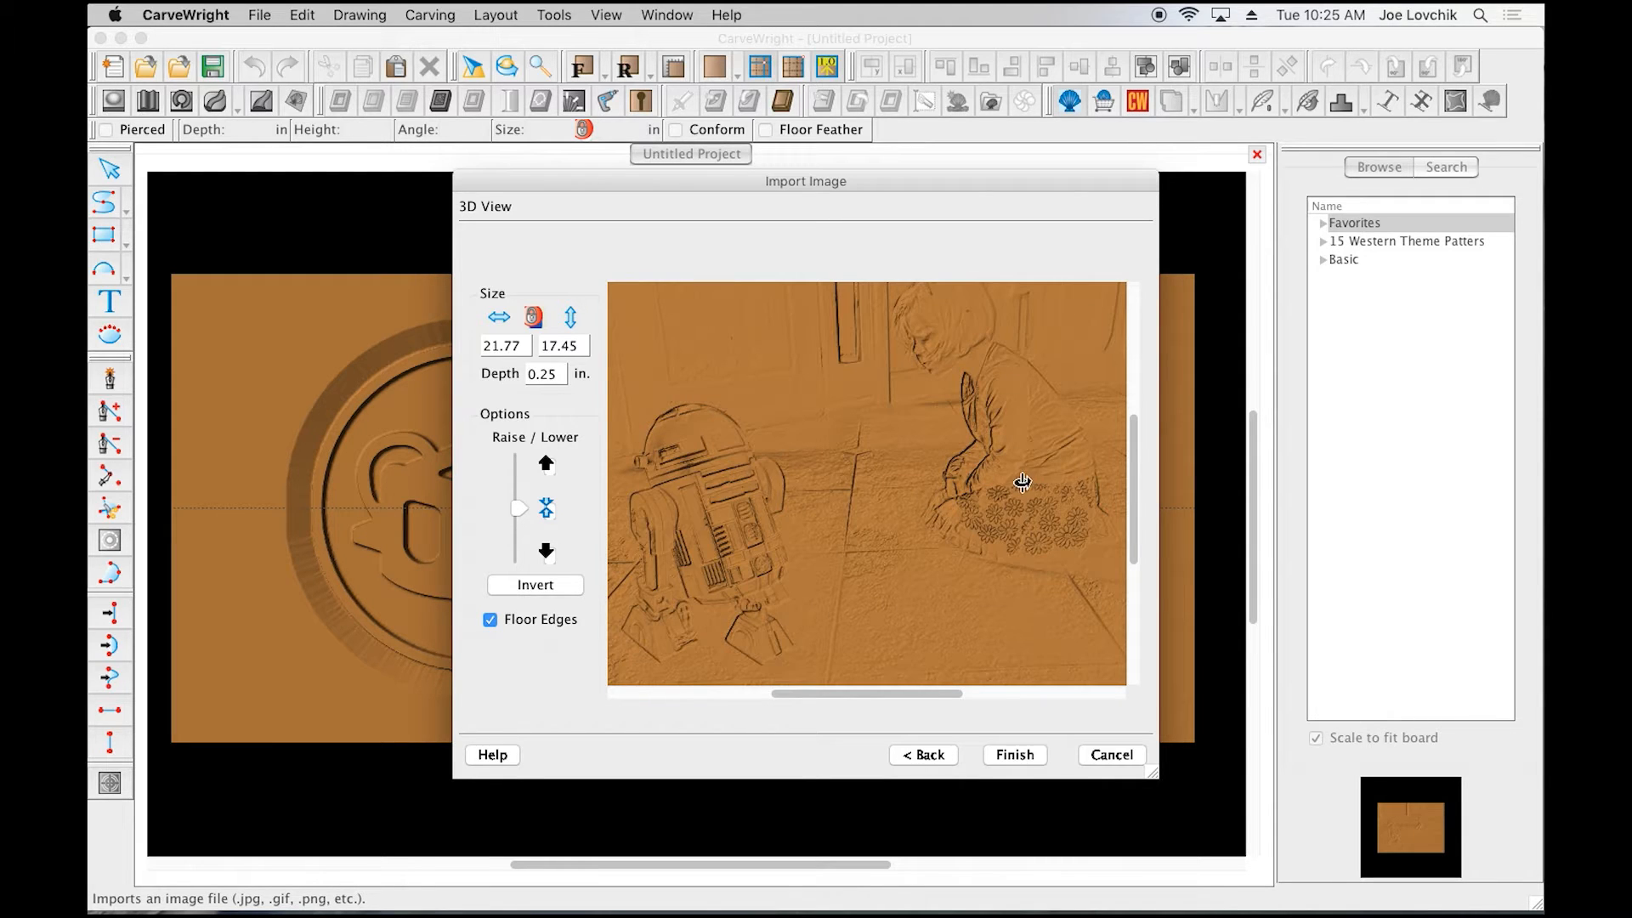
scroll(864, 496, "down", 5)
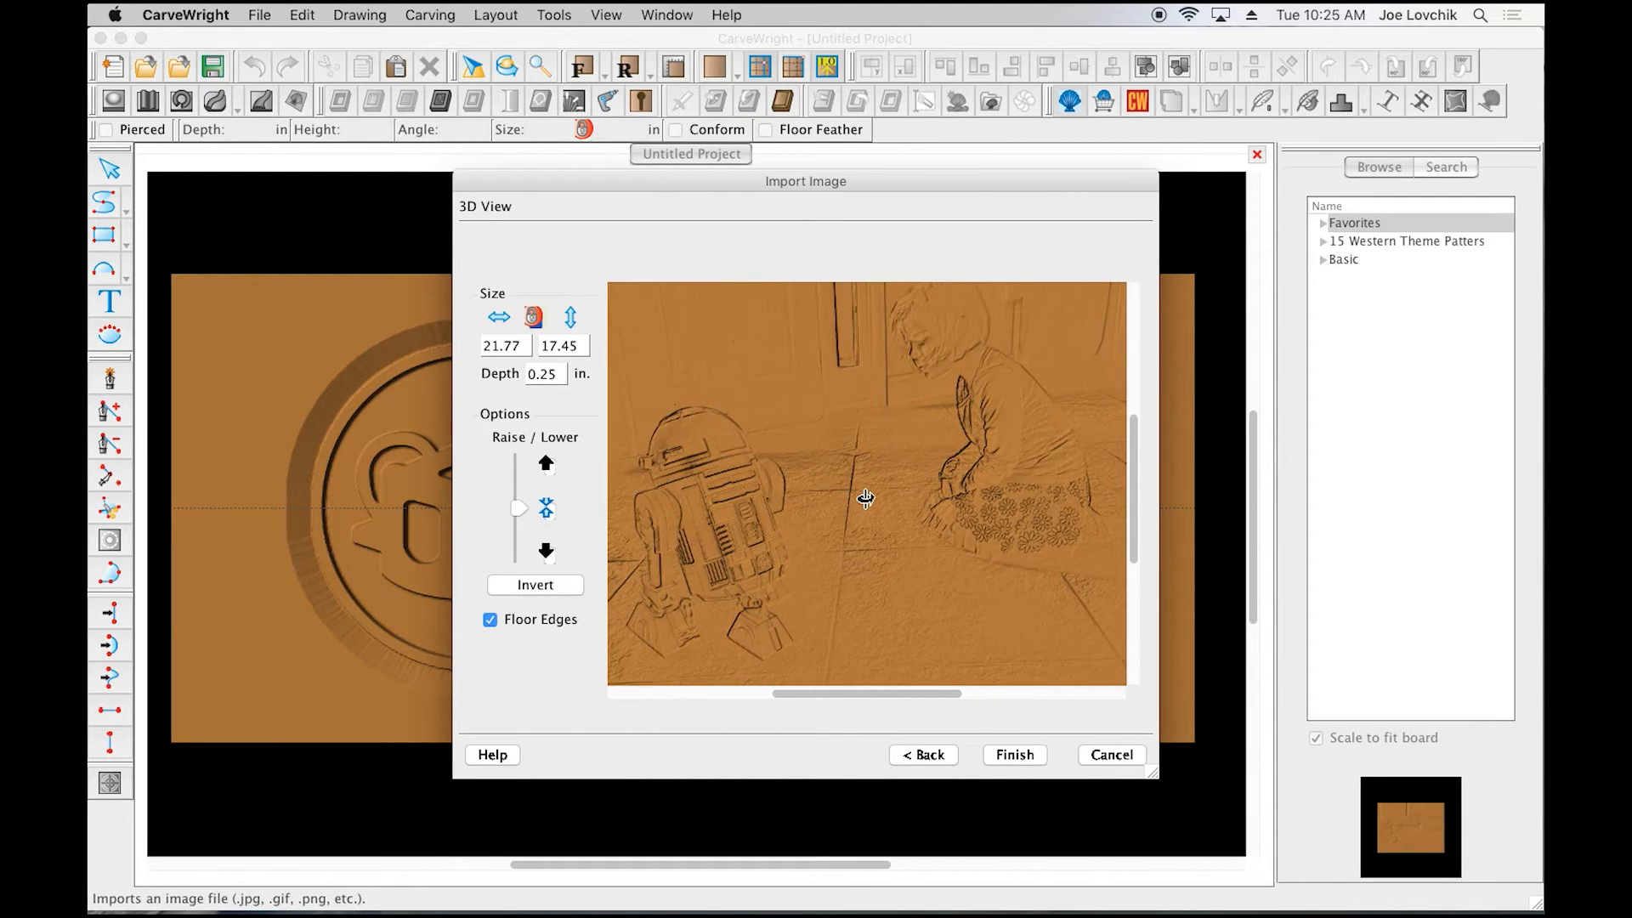
left_click_drag(1063, 569, 1064, 570)
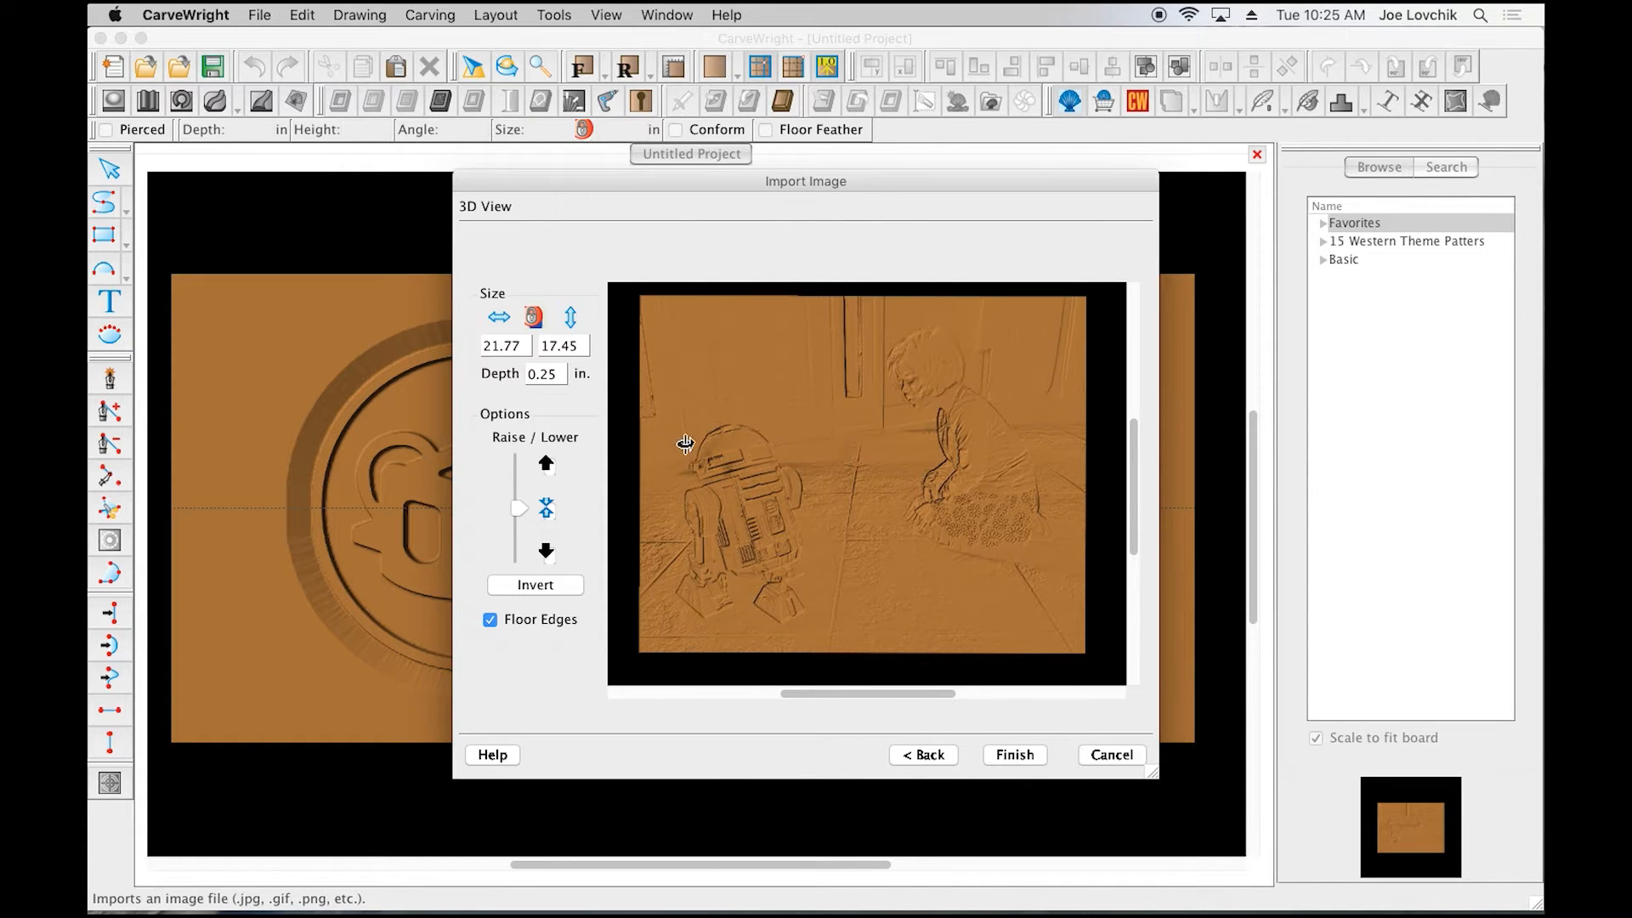
left_click_drag(673, 446, 669, 446)
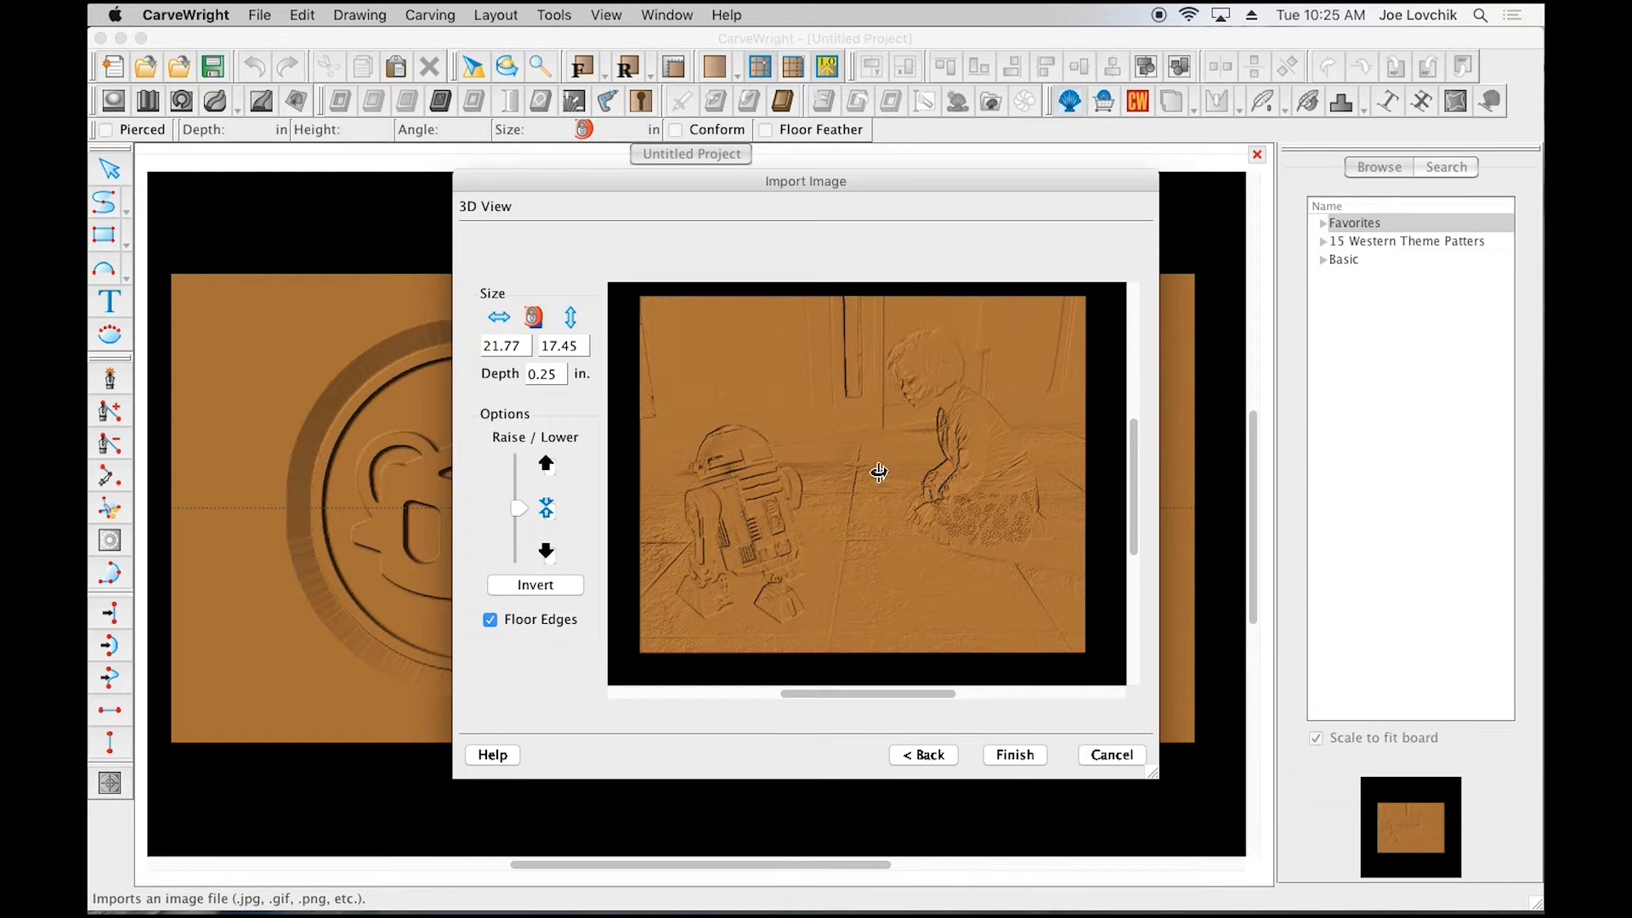
scroll(865, 442, "up", 3)
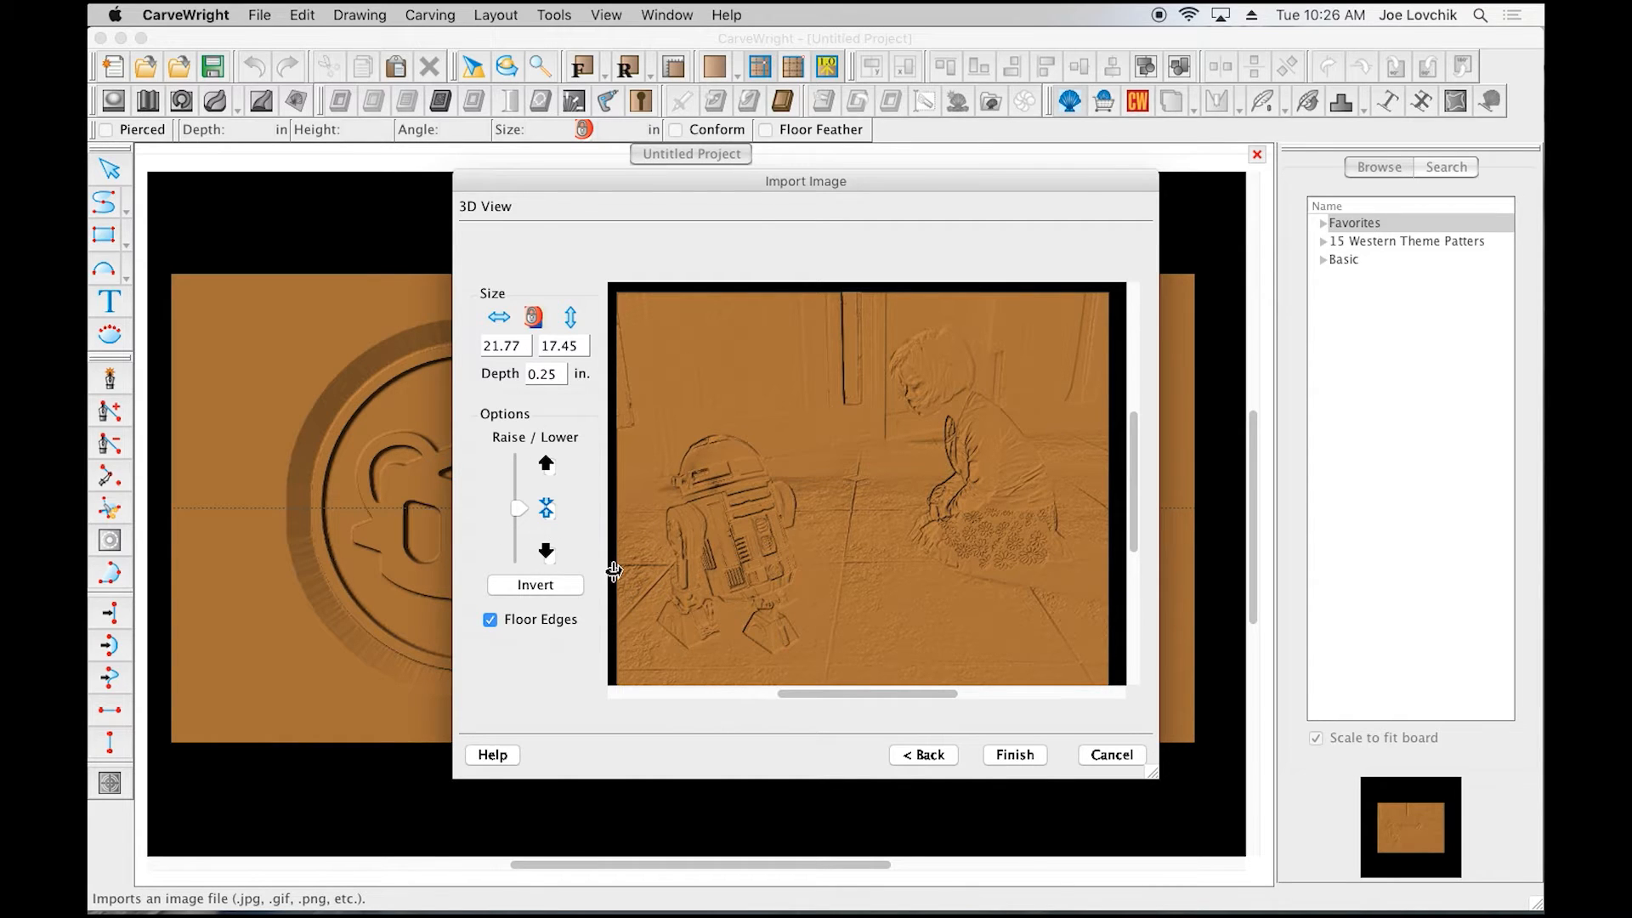
left_click(1026, 756)
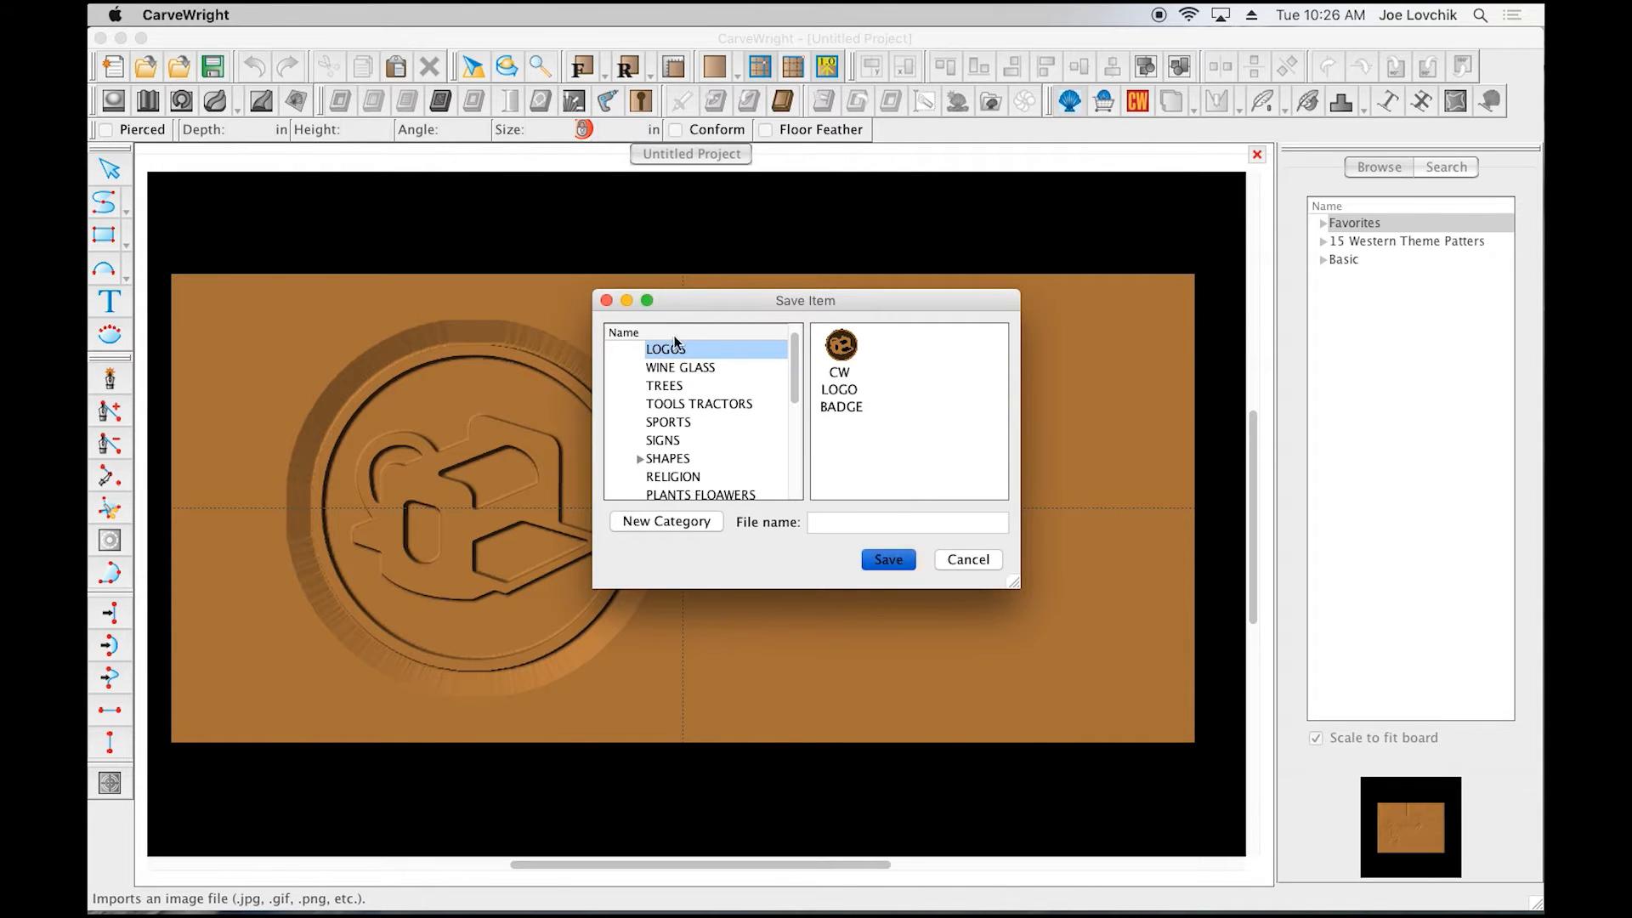
Step: Create a new category named Pictures under Favorites for the imported pattern
scroll(722, 369, "up", 1)
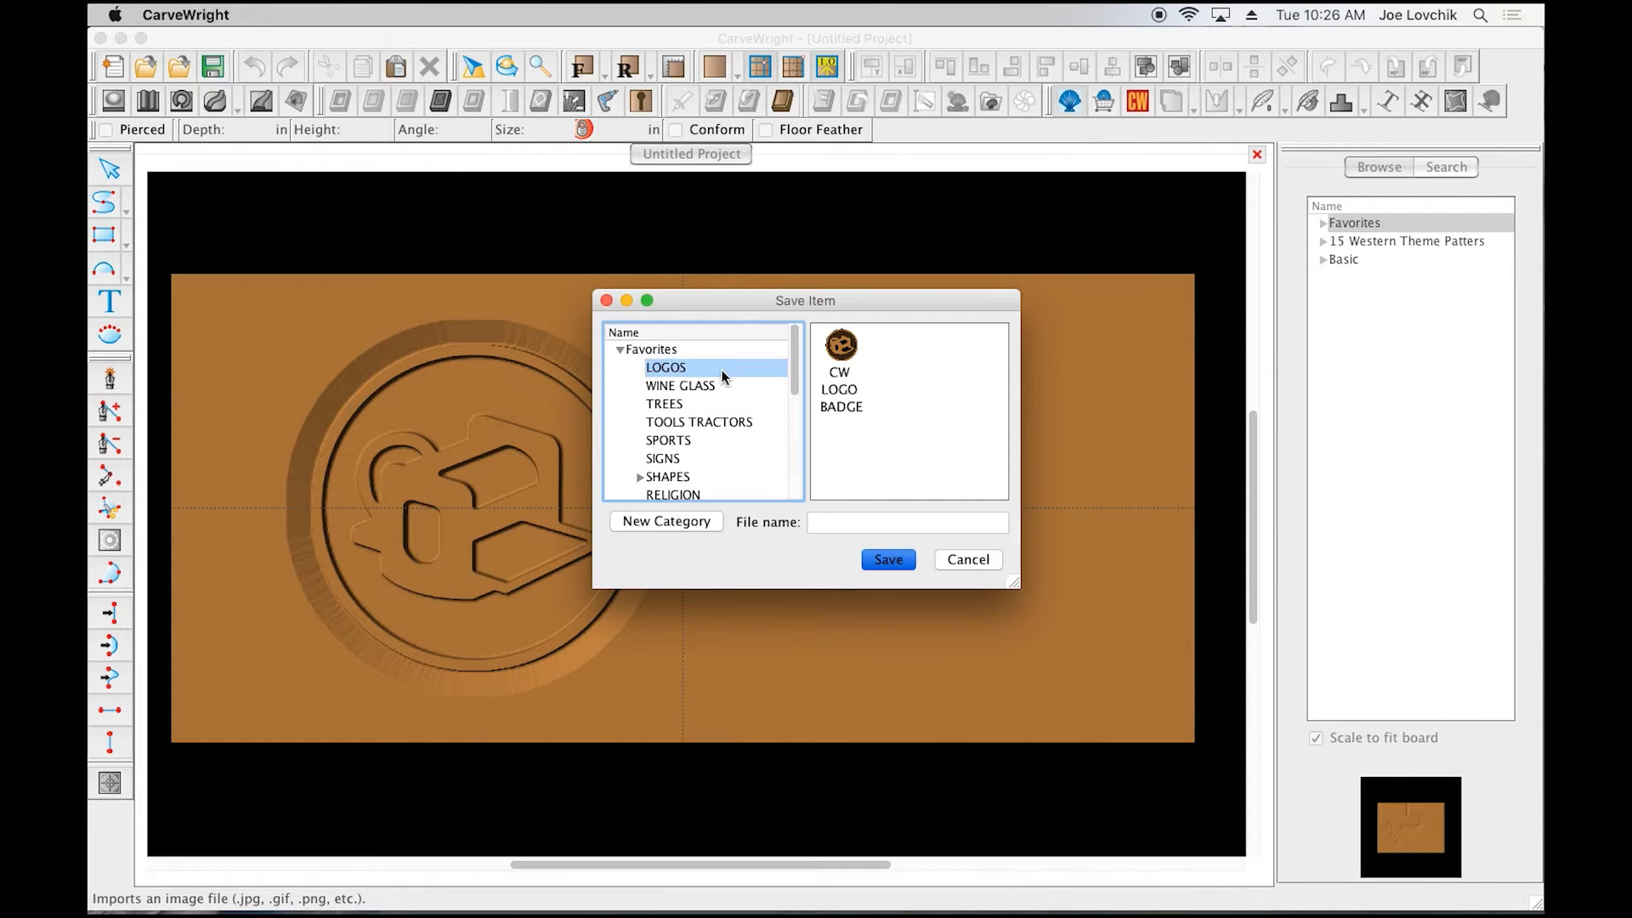
left_click(651, 350)
left_click(674, 522)
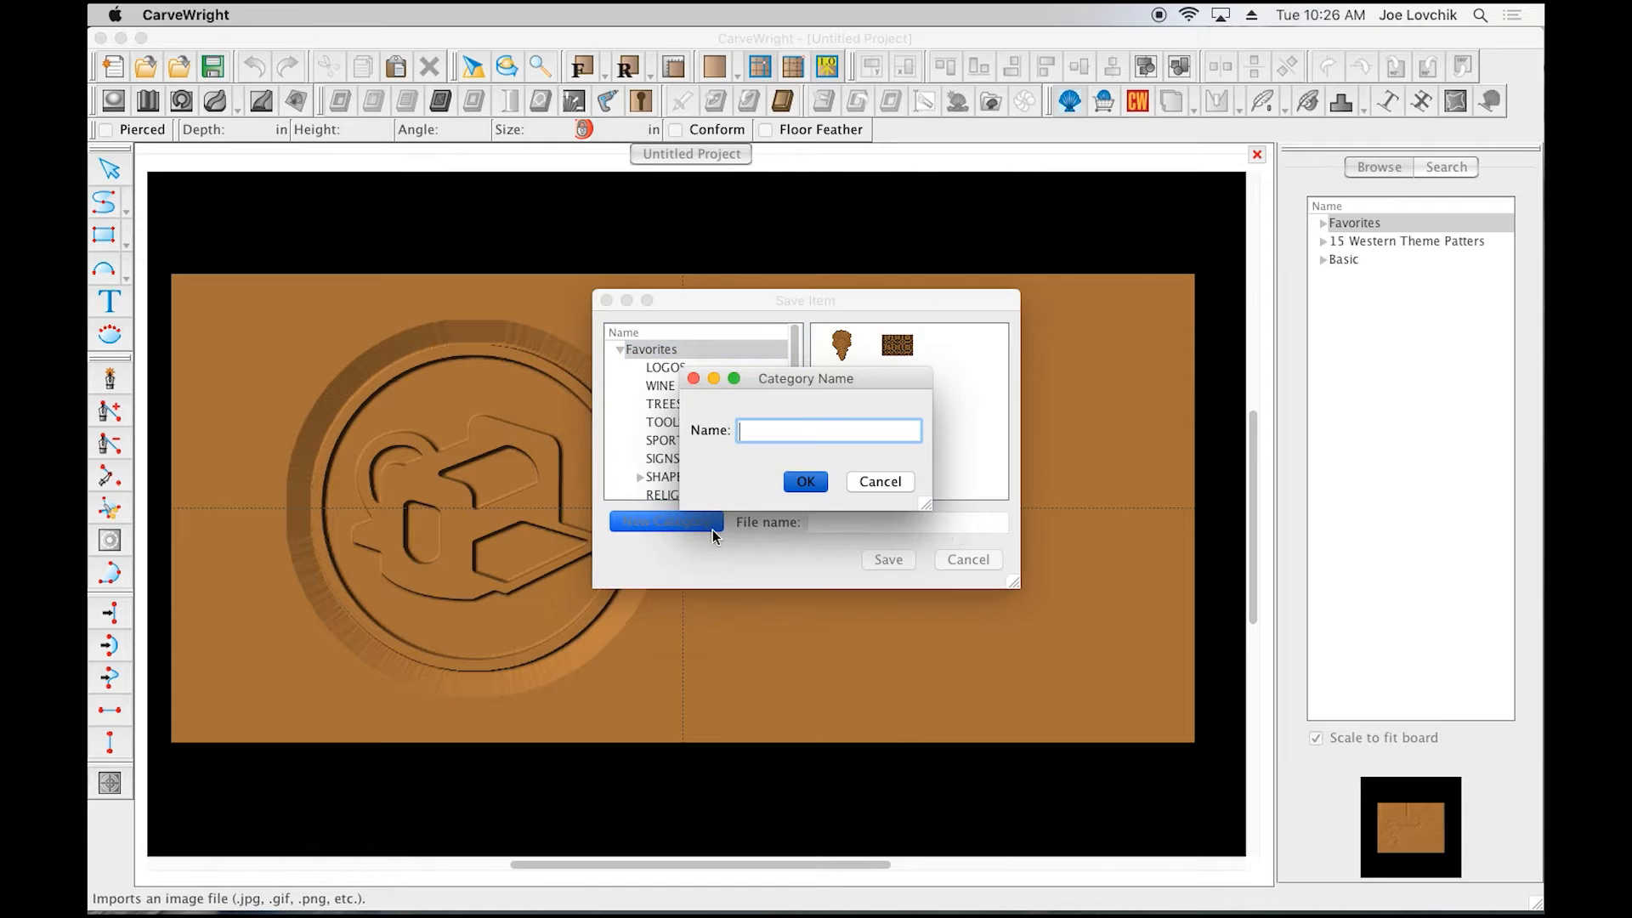
type("Pictures")
left_click(806, 481)
Step: Save the imported pattern as Rose in the Pictures category
left_click(871, 522)
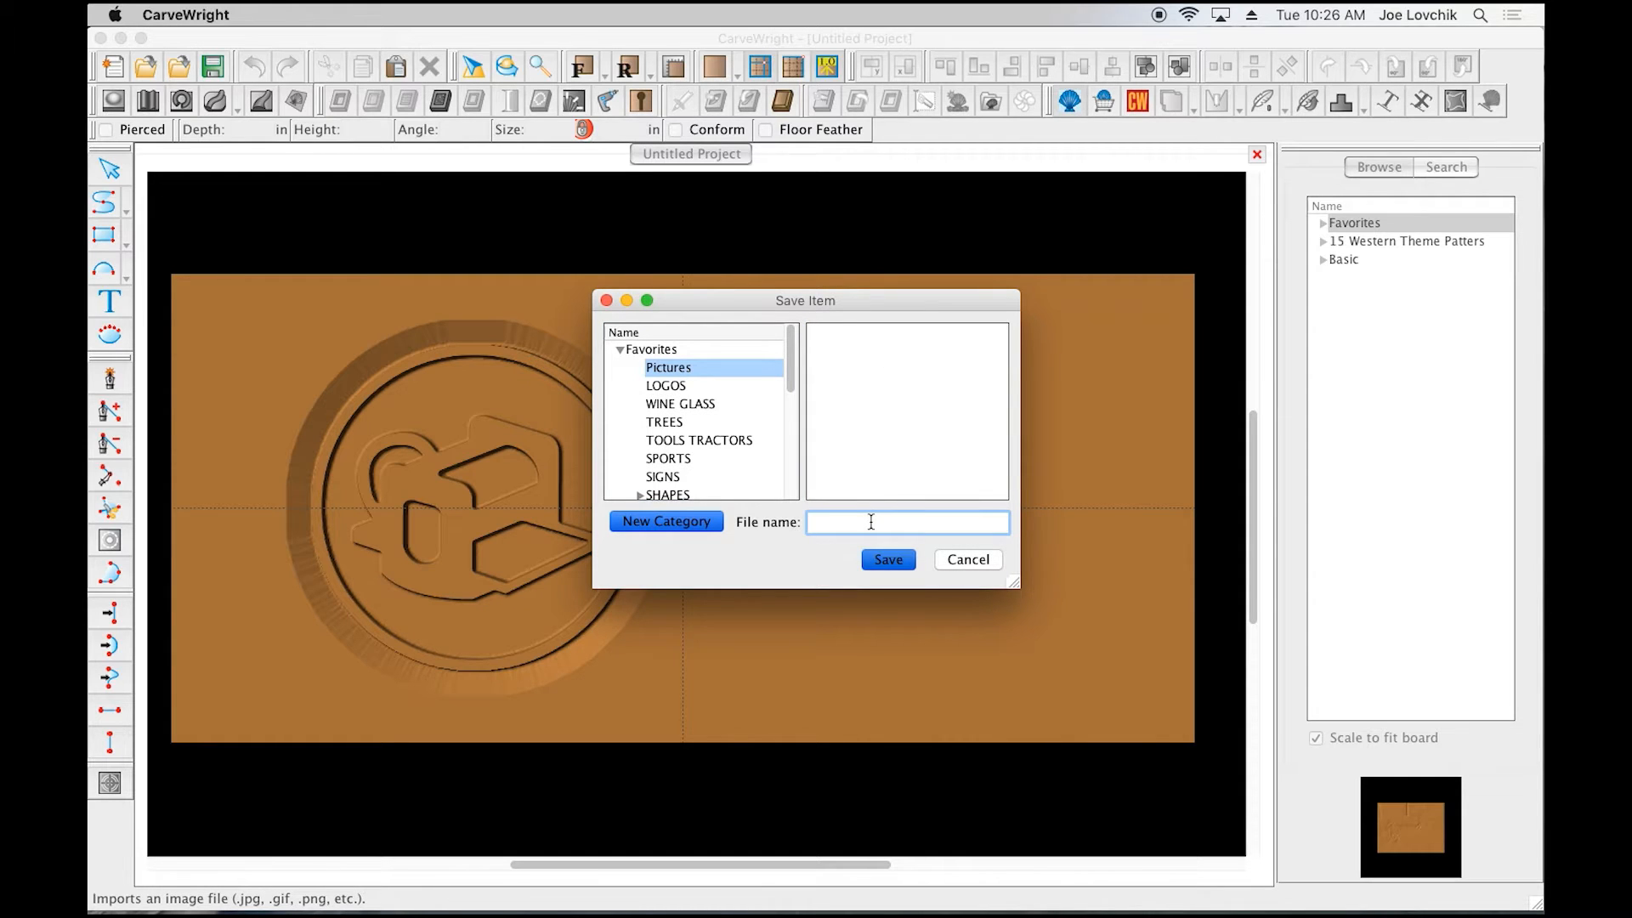
type("Rose")
left_click(888, 560)
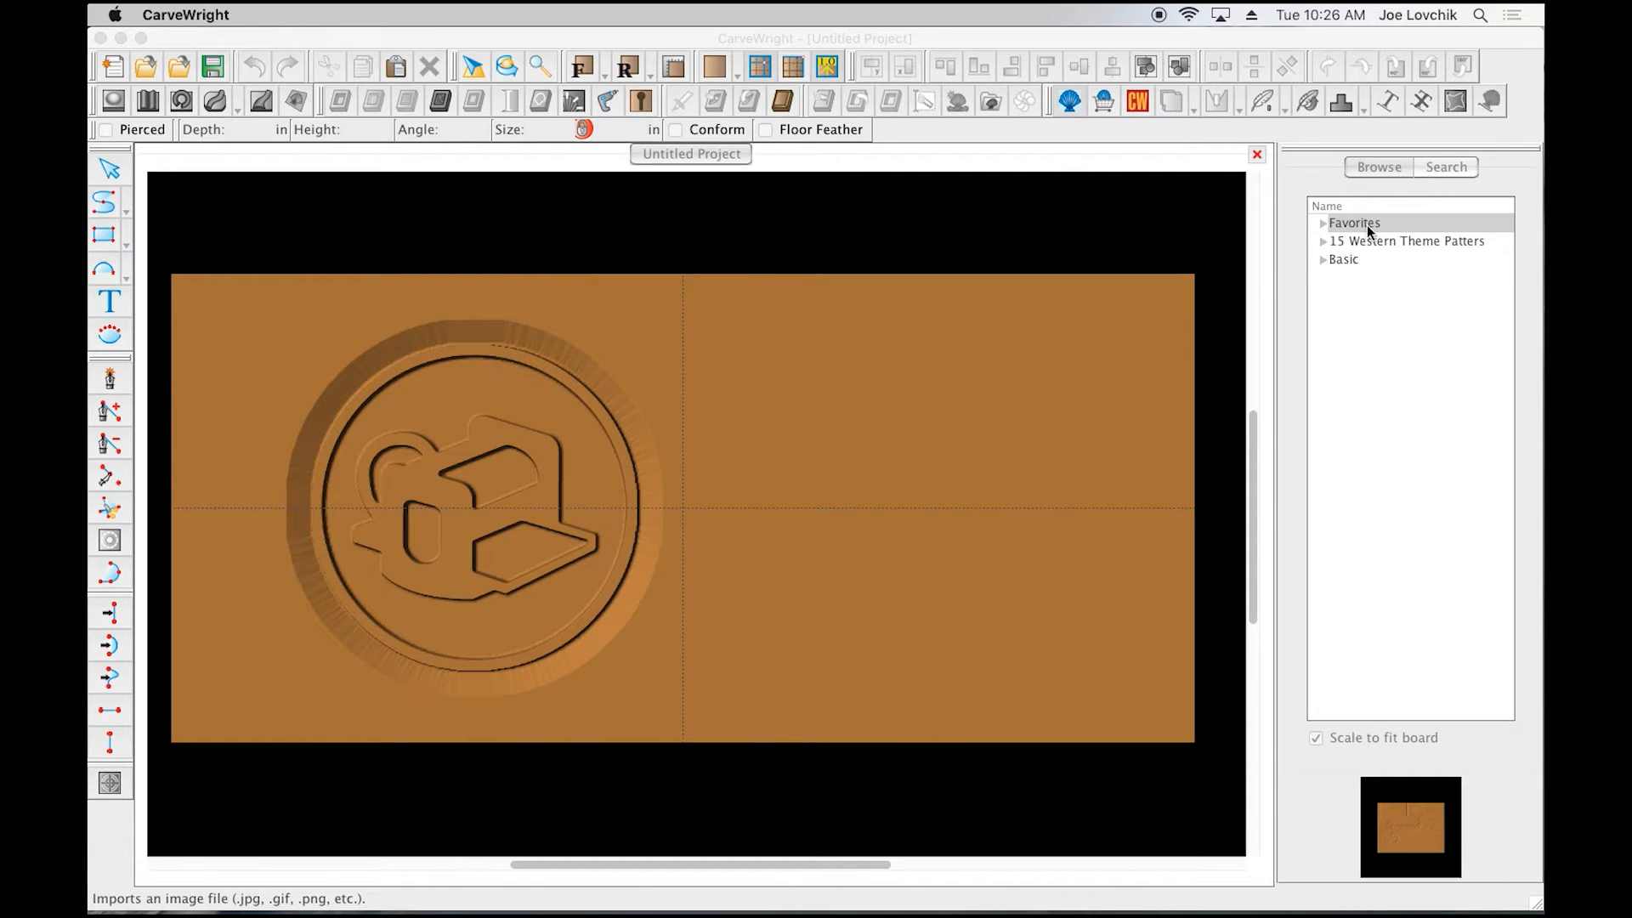
Step: Create a new board 10 in long, 8 in wide and 0.25 in thick, proceeding with these dimensions despite the minimum board size
left_click(734, 342)
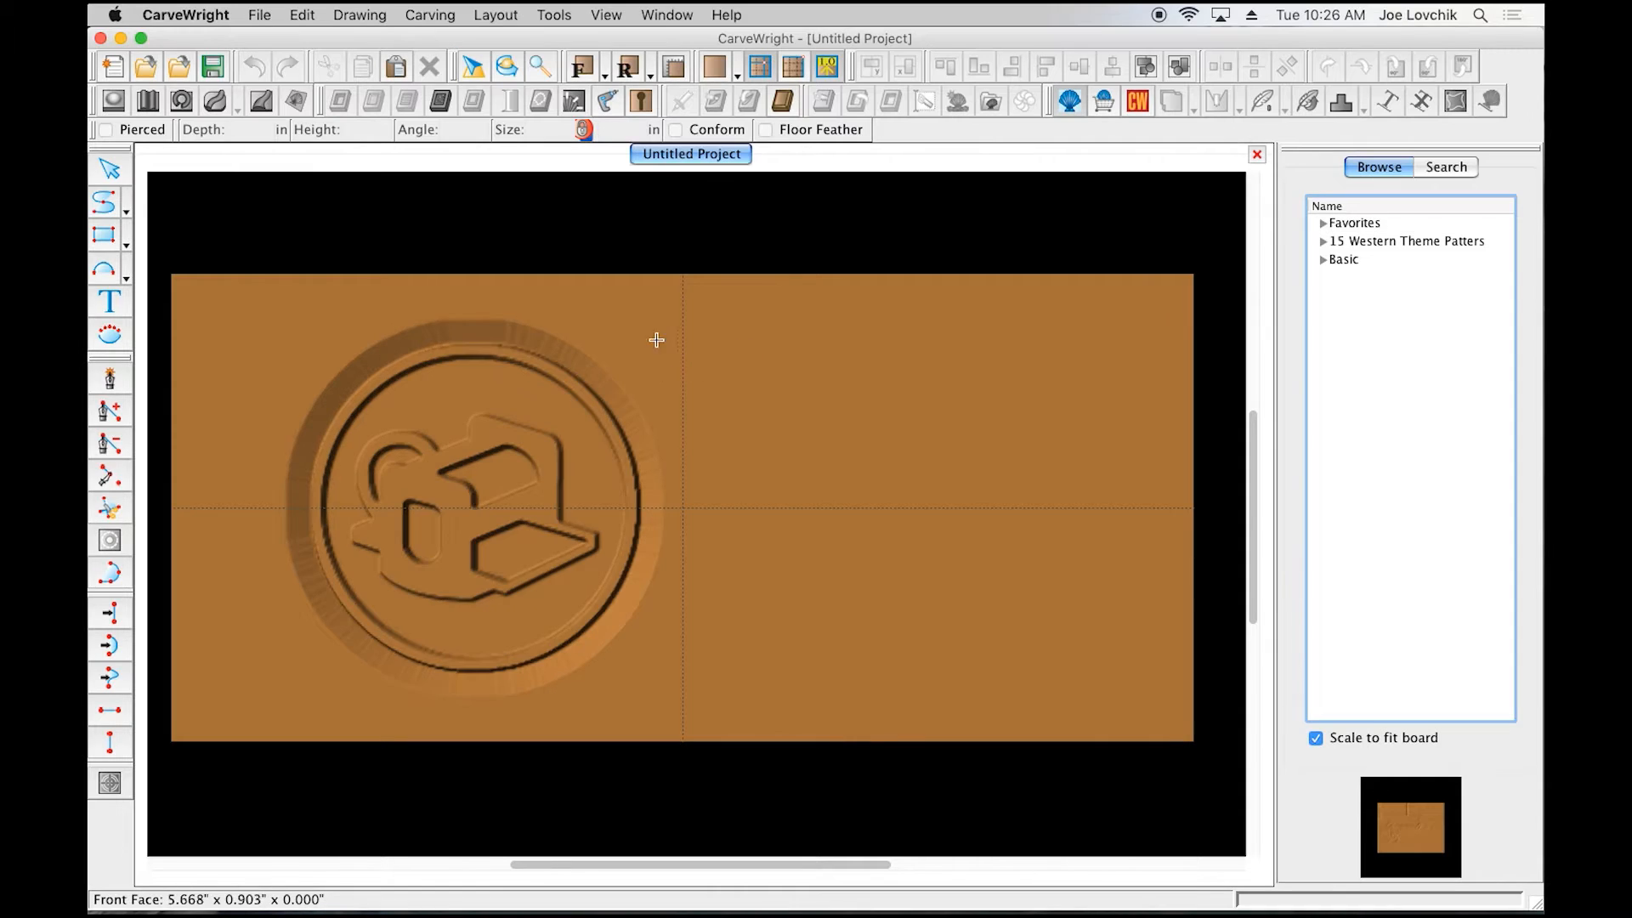
left_click(111, 167)
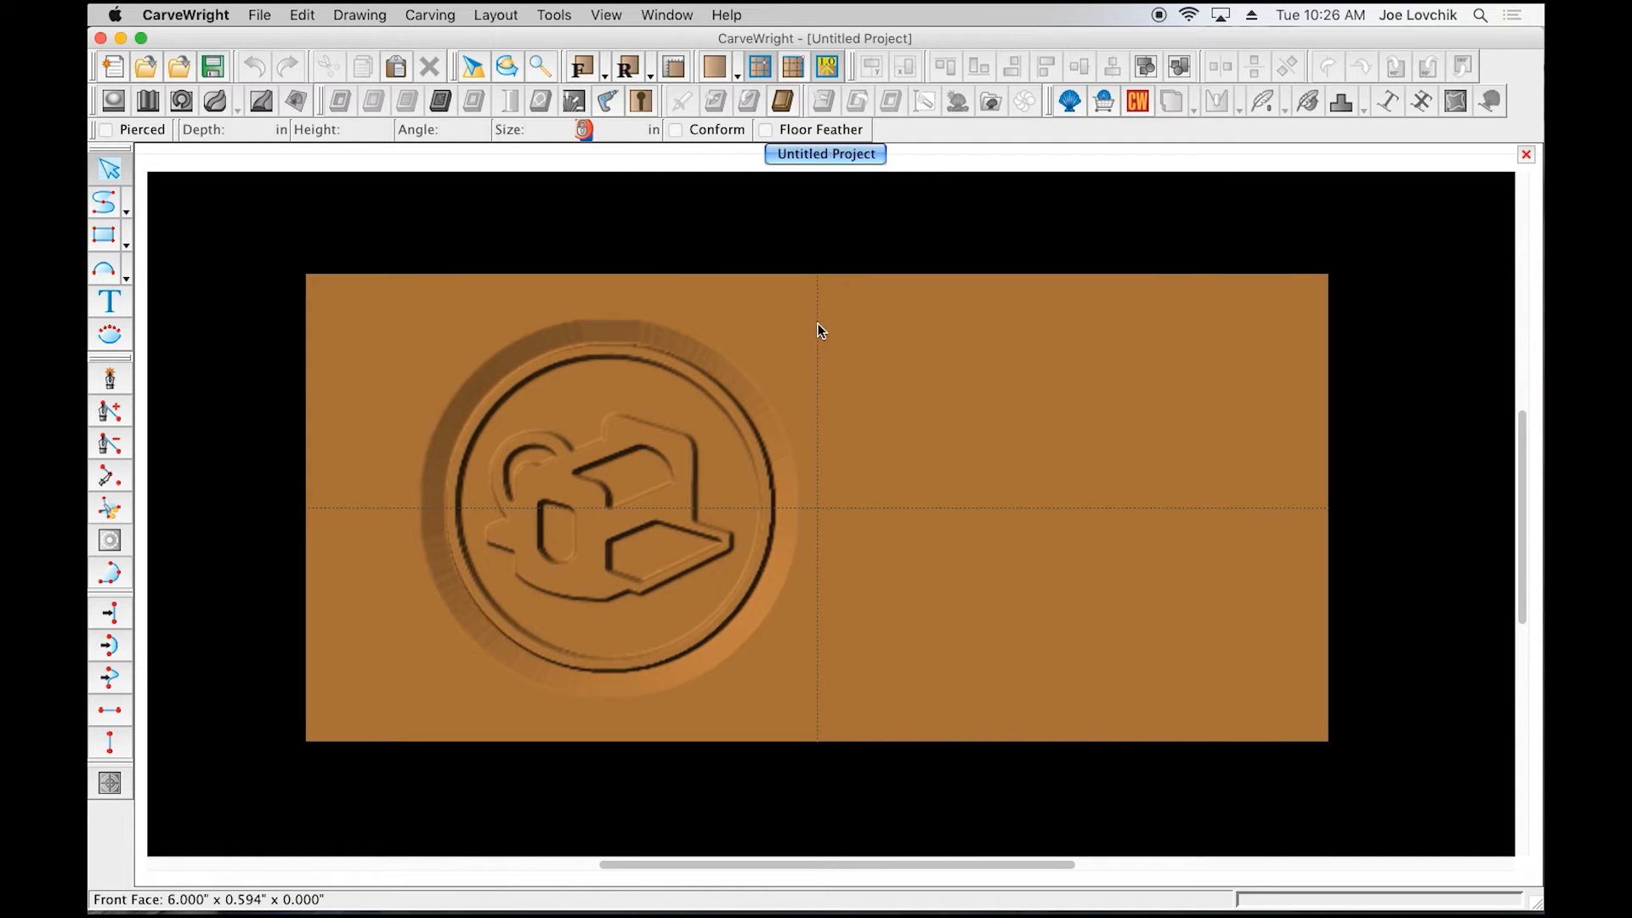
left_click(262, 16)
left_click(289, 39)
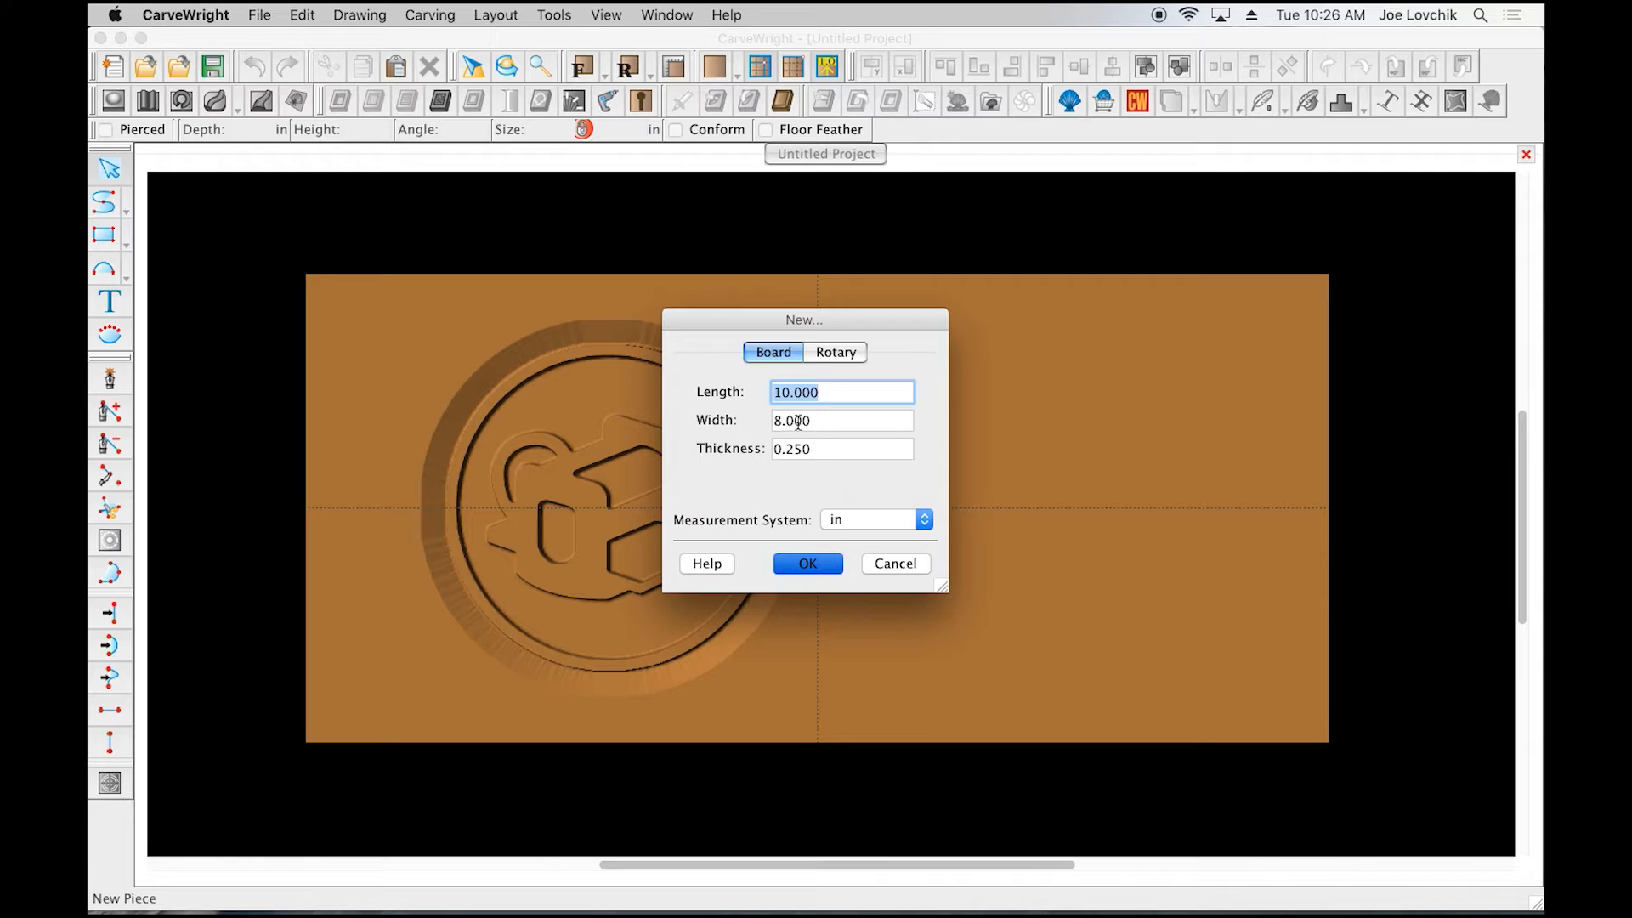
double_click(826, 421)
double_click(838, 394)
double_click(829, 423)
double_click(824, 445)
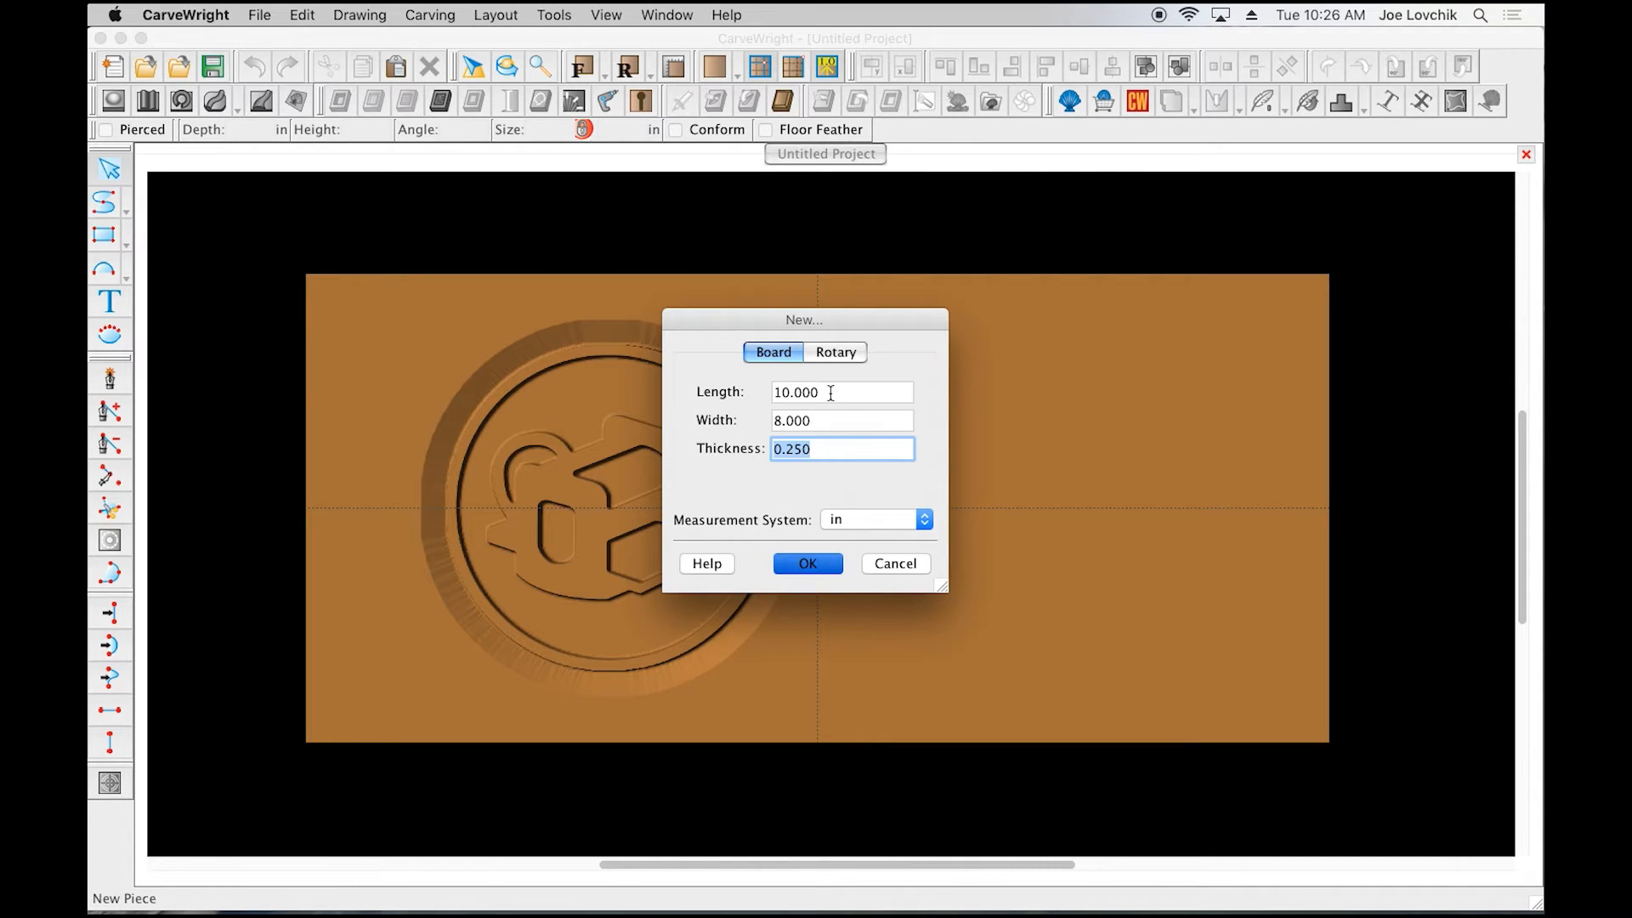
left_click(807, 564)
left_click(850, 486)
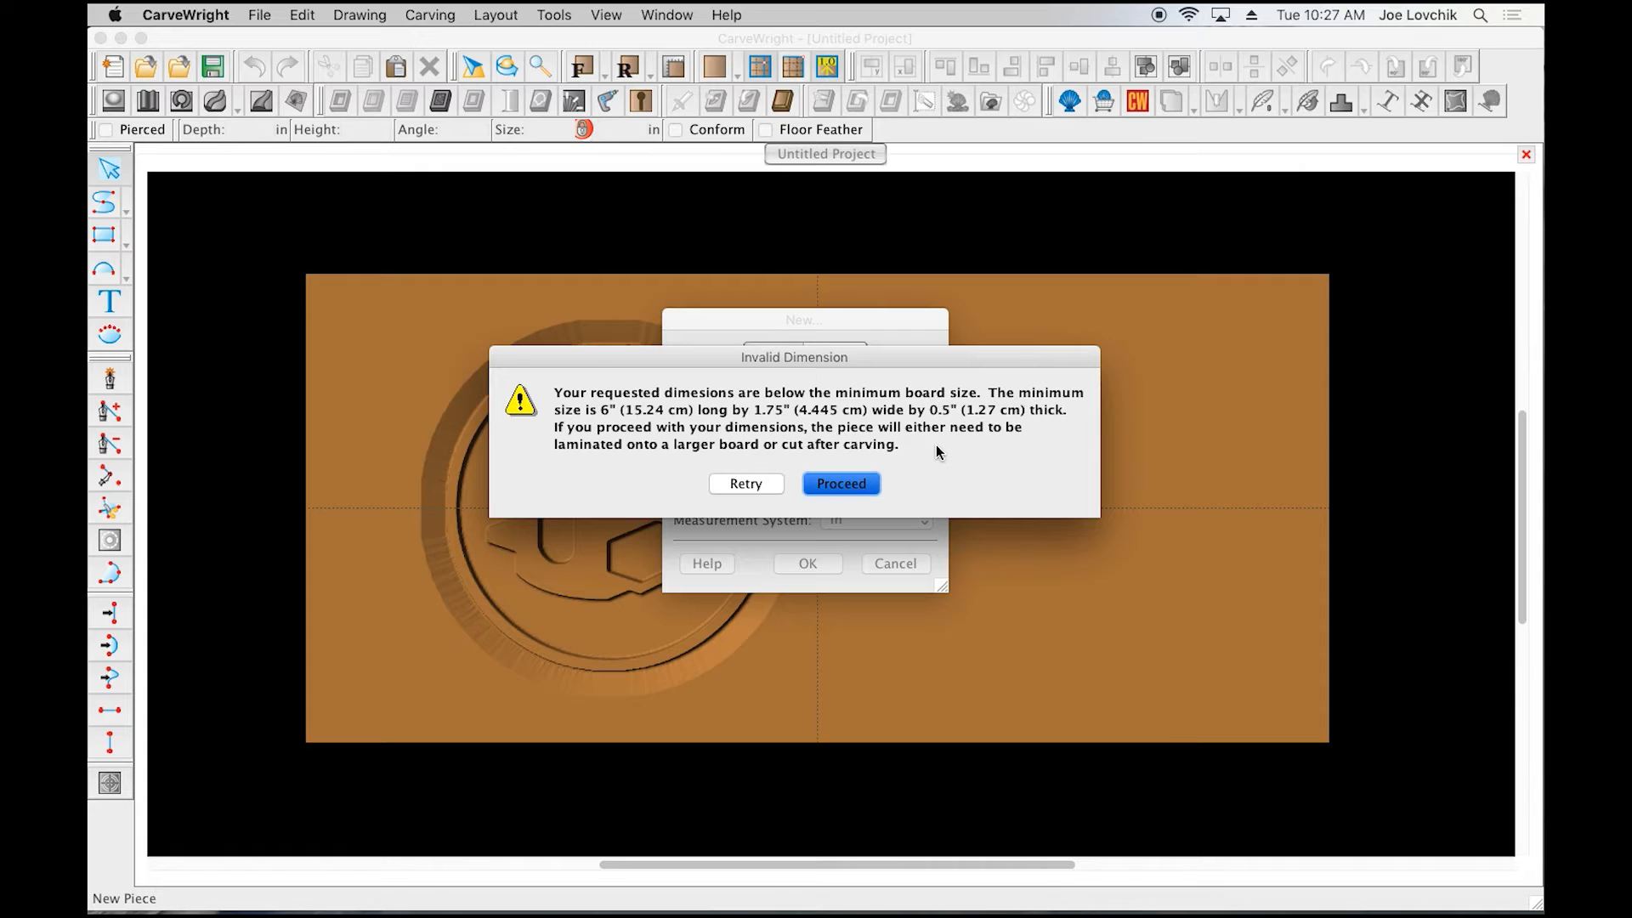
left_click(834, 486)
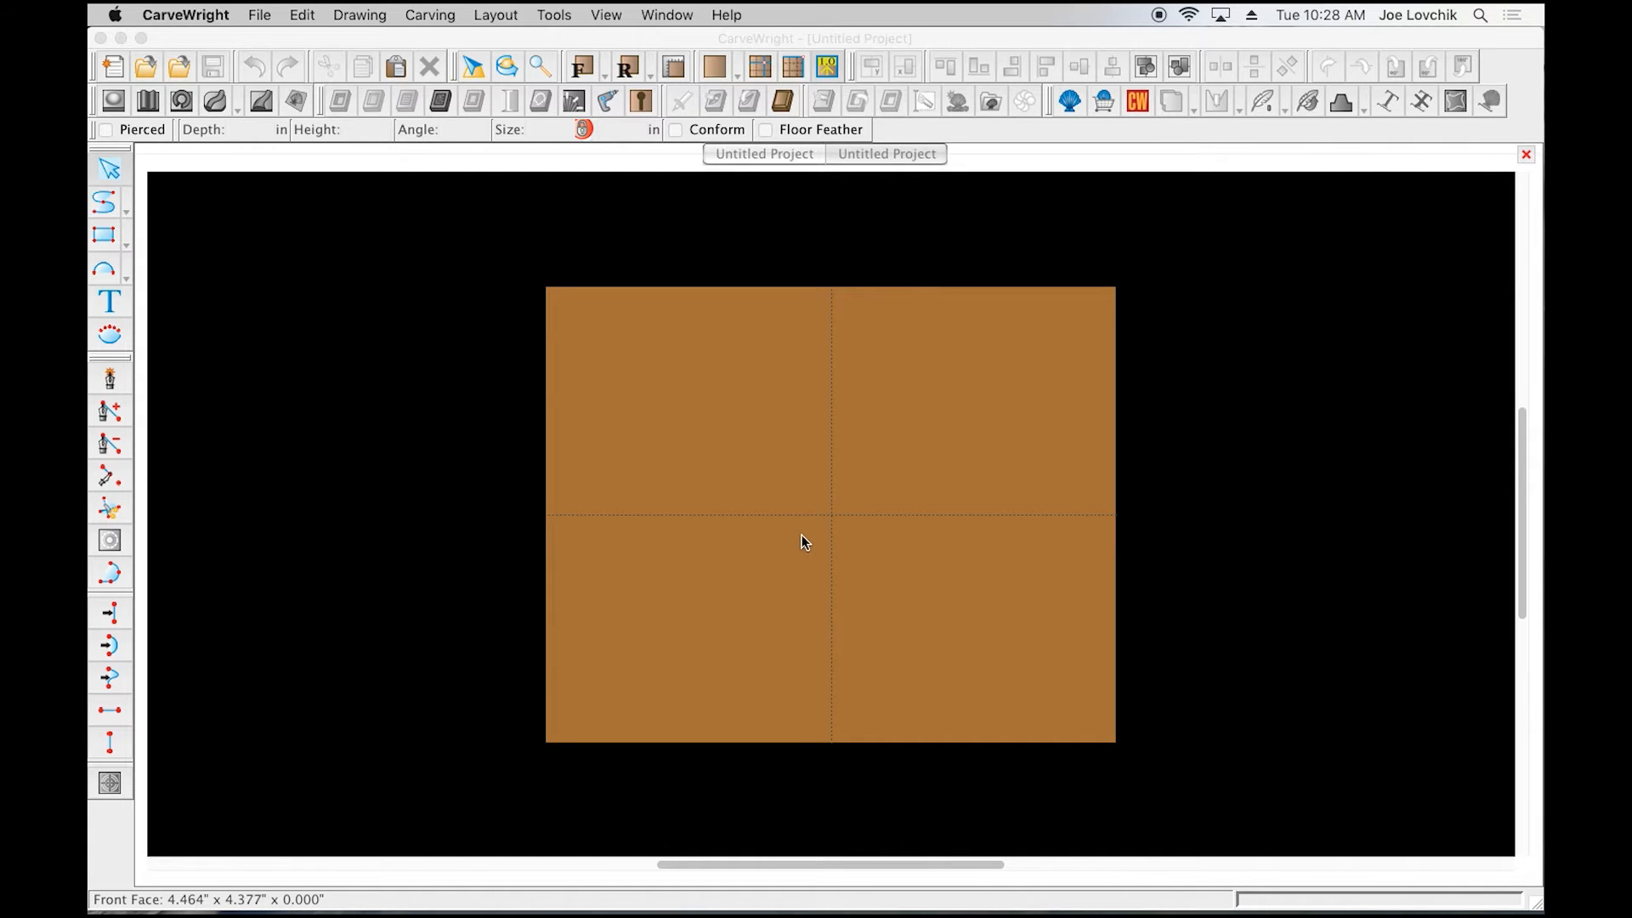
Step: Place the Rose pattern from the Pictures category under Favorites at the centre of the new board, scaled to fit it
mouse_move(738, 553)
middle_mouse_down()
mouse_move(917, 499)
mouse_move(1096, 485)
mouse_move(649, 528)
mouse_move(761, 538)
middle_mouse_up()
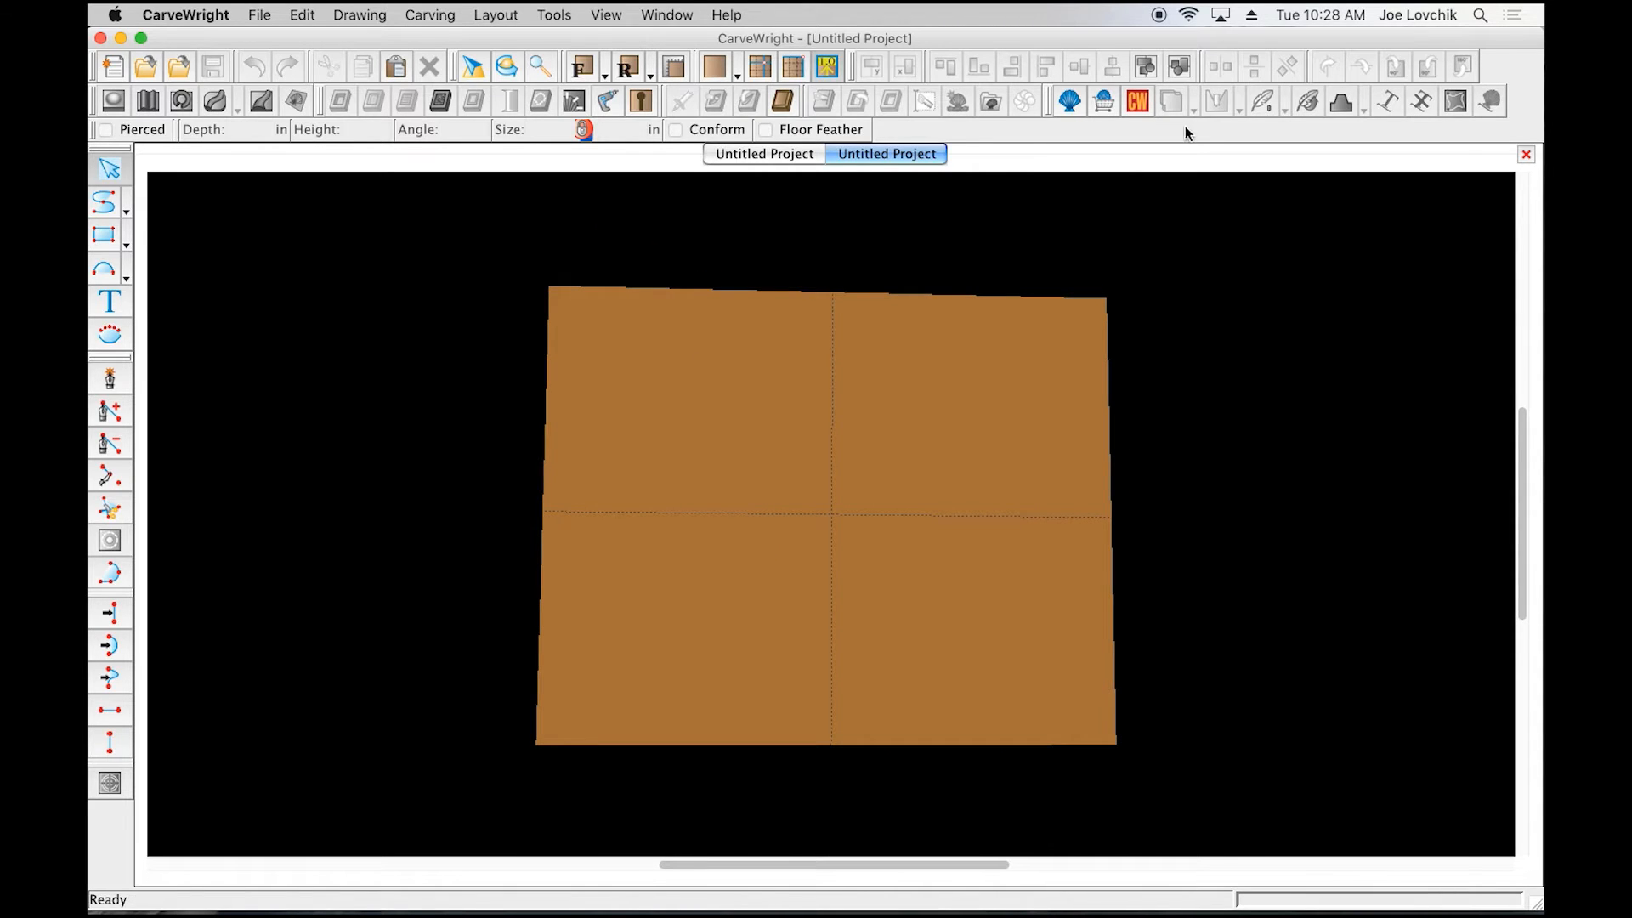
left_click(1069, 101)
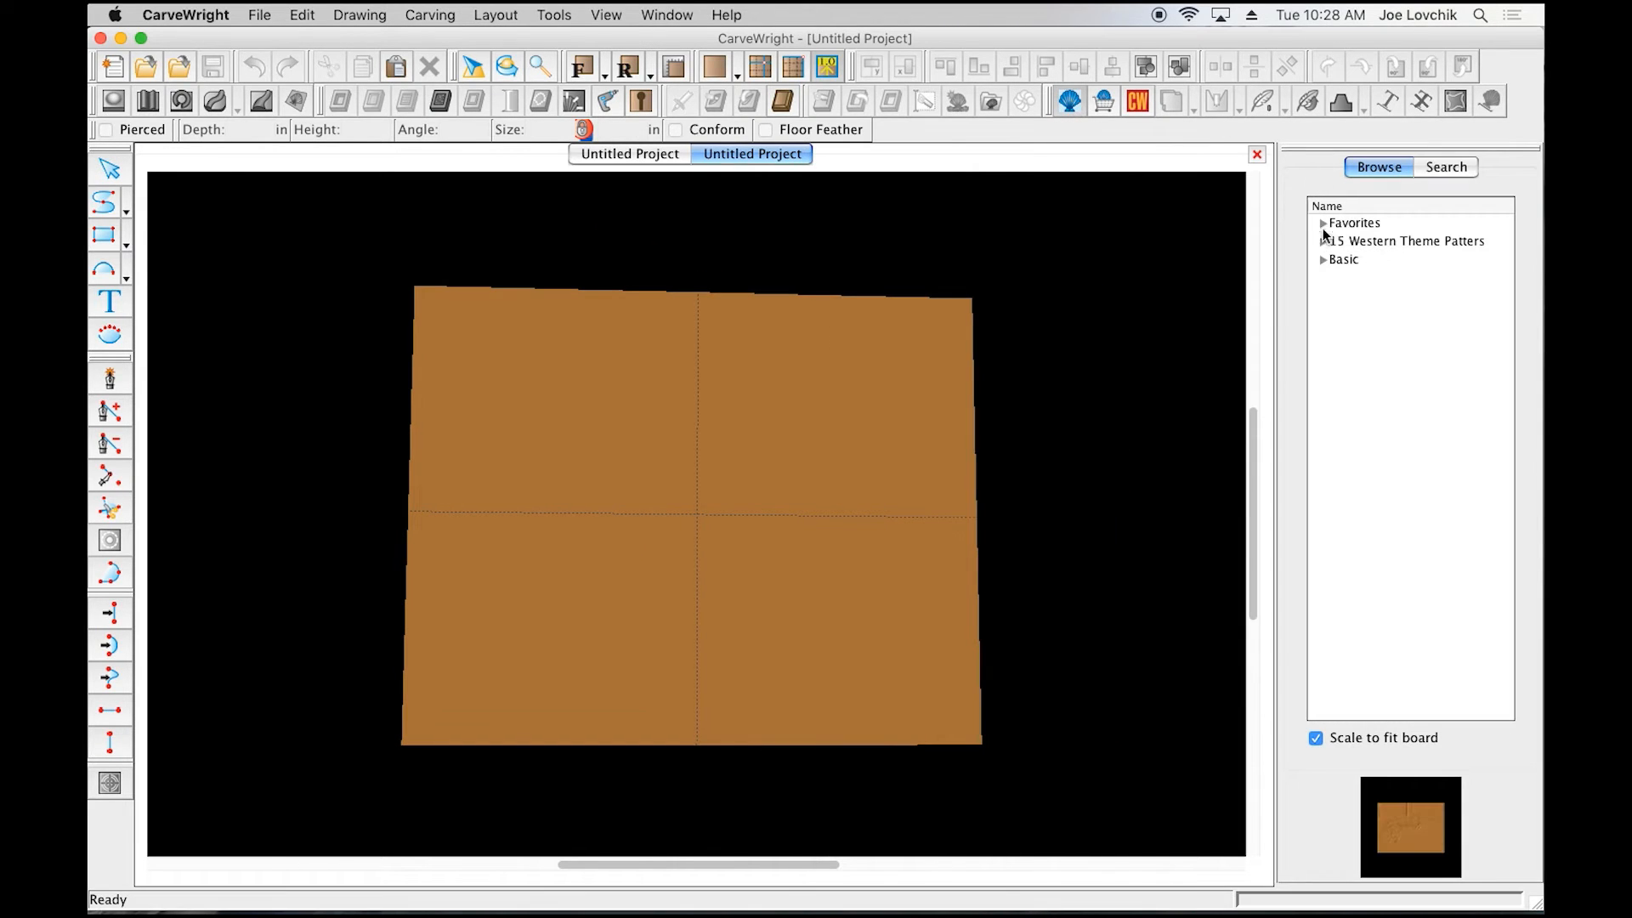
left_click(1323, 223)
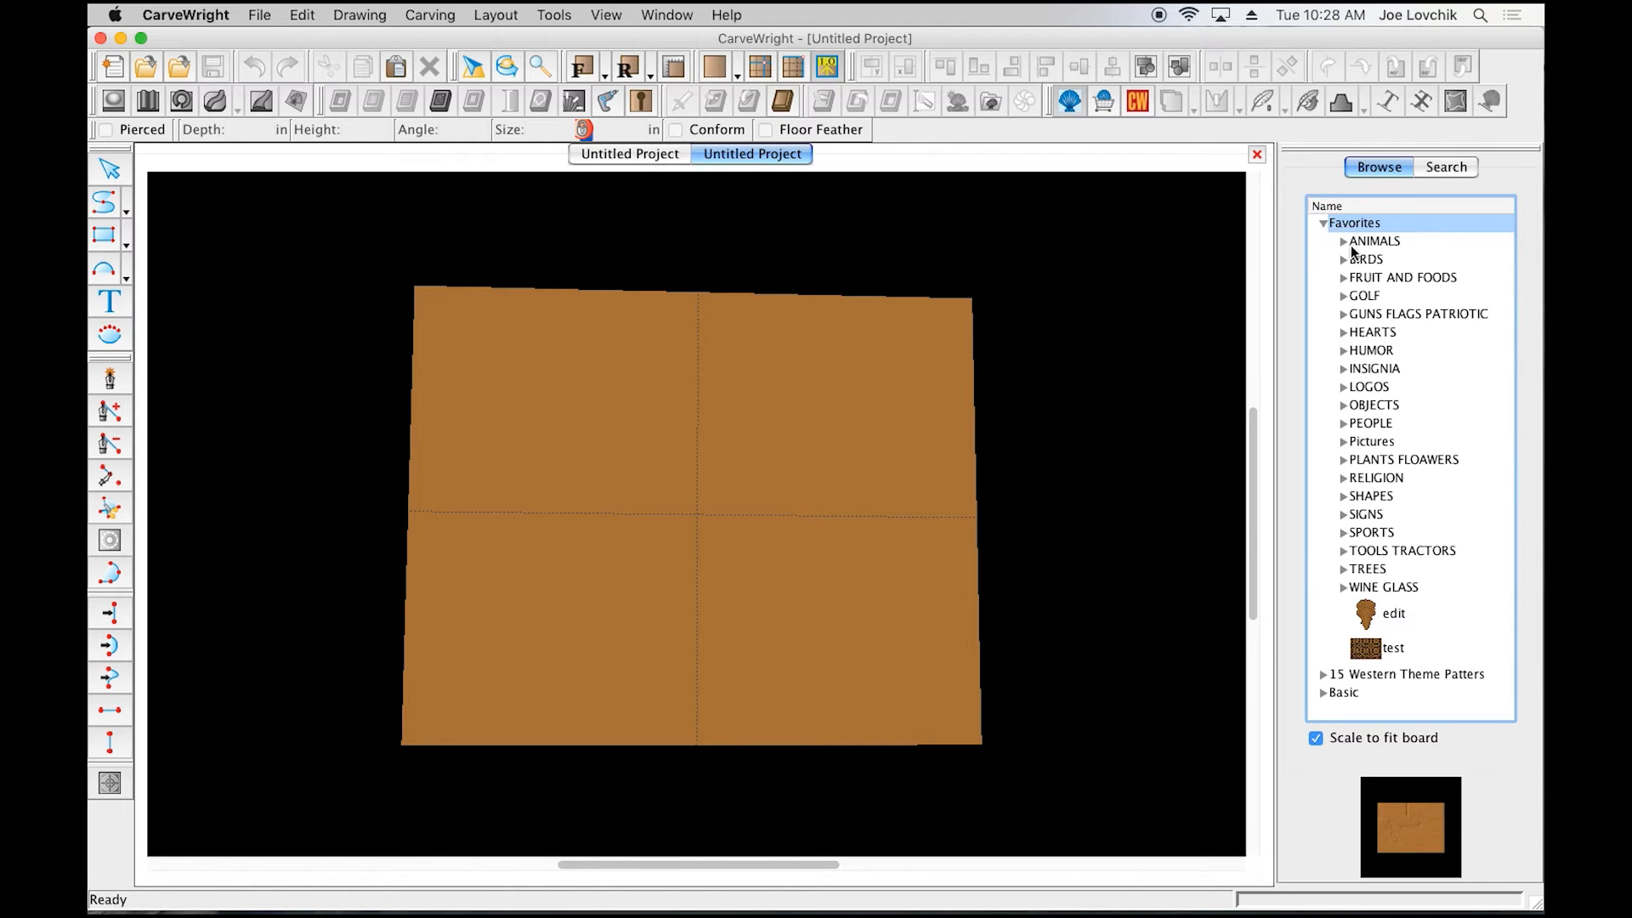
left_click(1343, 442)
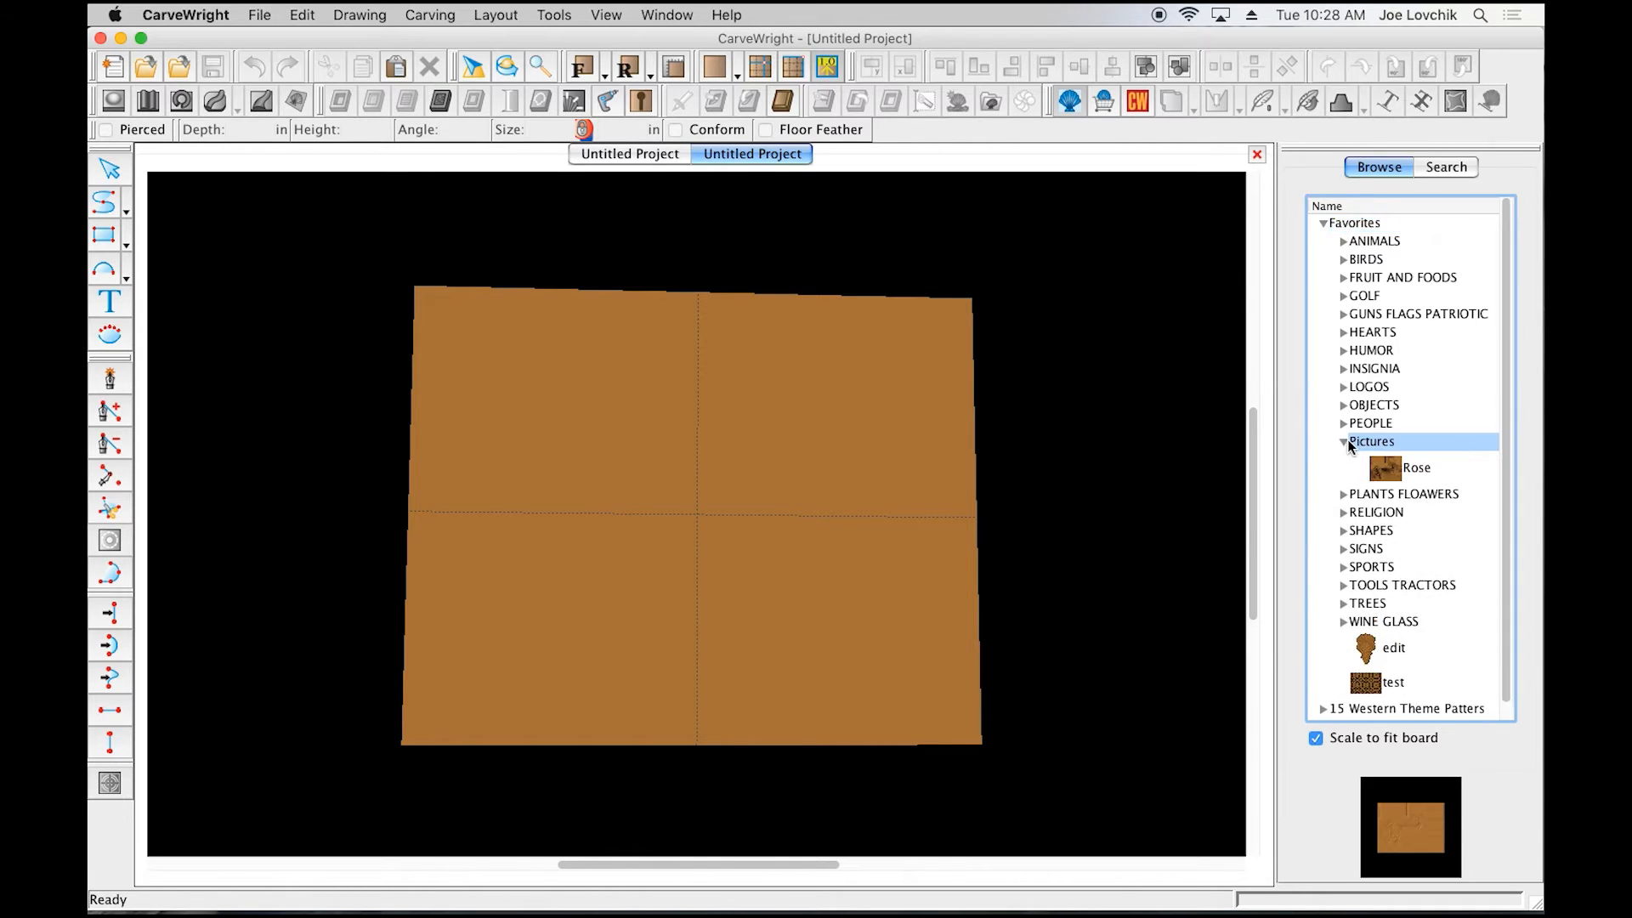
left_click(1384, 469)
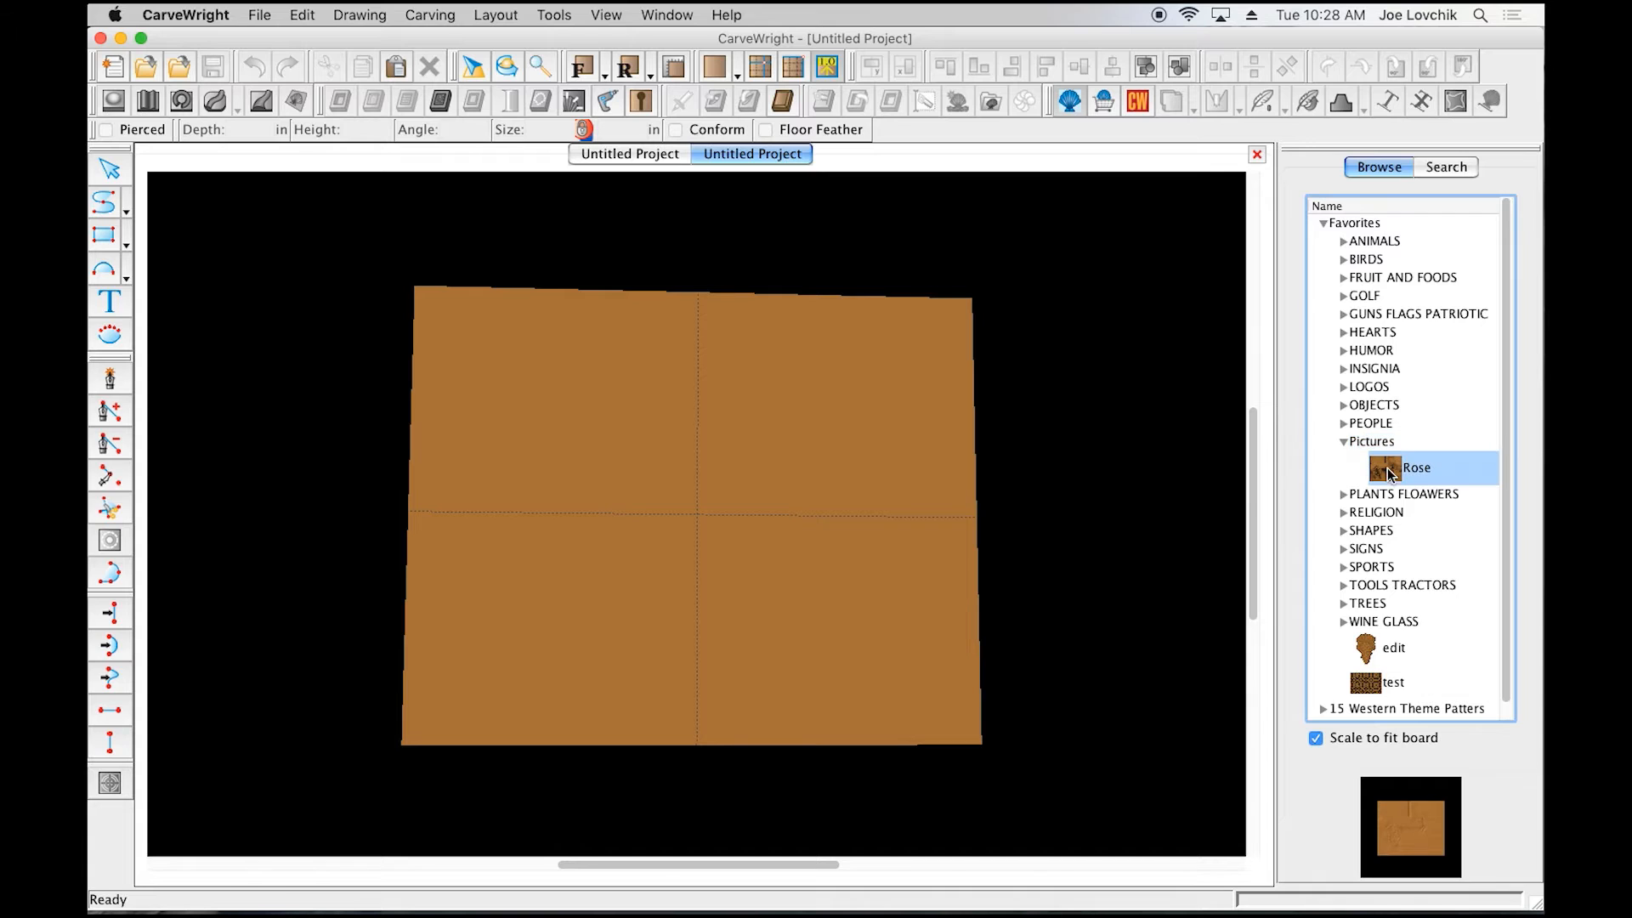
left_click(697, 514)
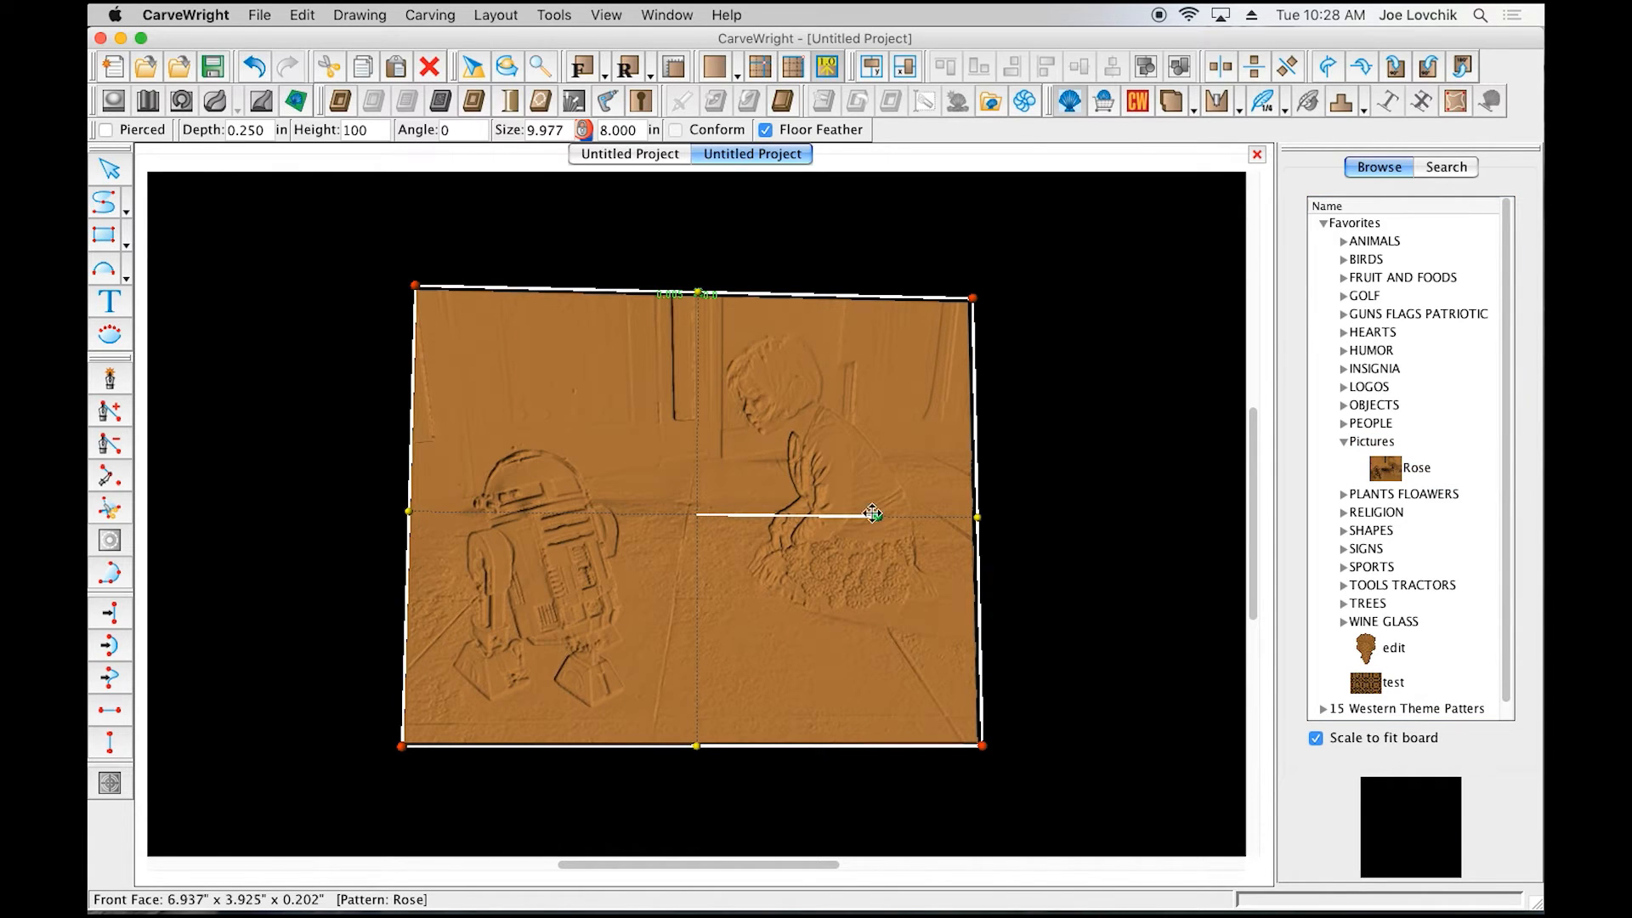
Step: Examine the placed Rose relief on the board from close up and farther away, including the robot, the girl and the floor
middle_click_drag(480, 399, 459, 394)
scroll(459, 393, "down", 1)
middle_click_drag(868, 597, 873, 605)
scroll(542, 459, "up", 3)
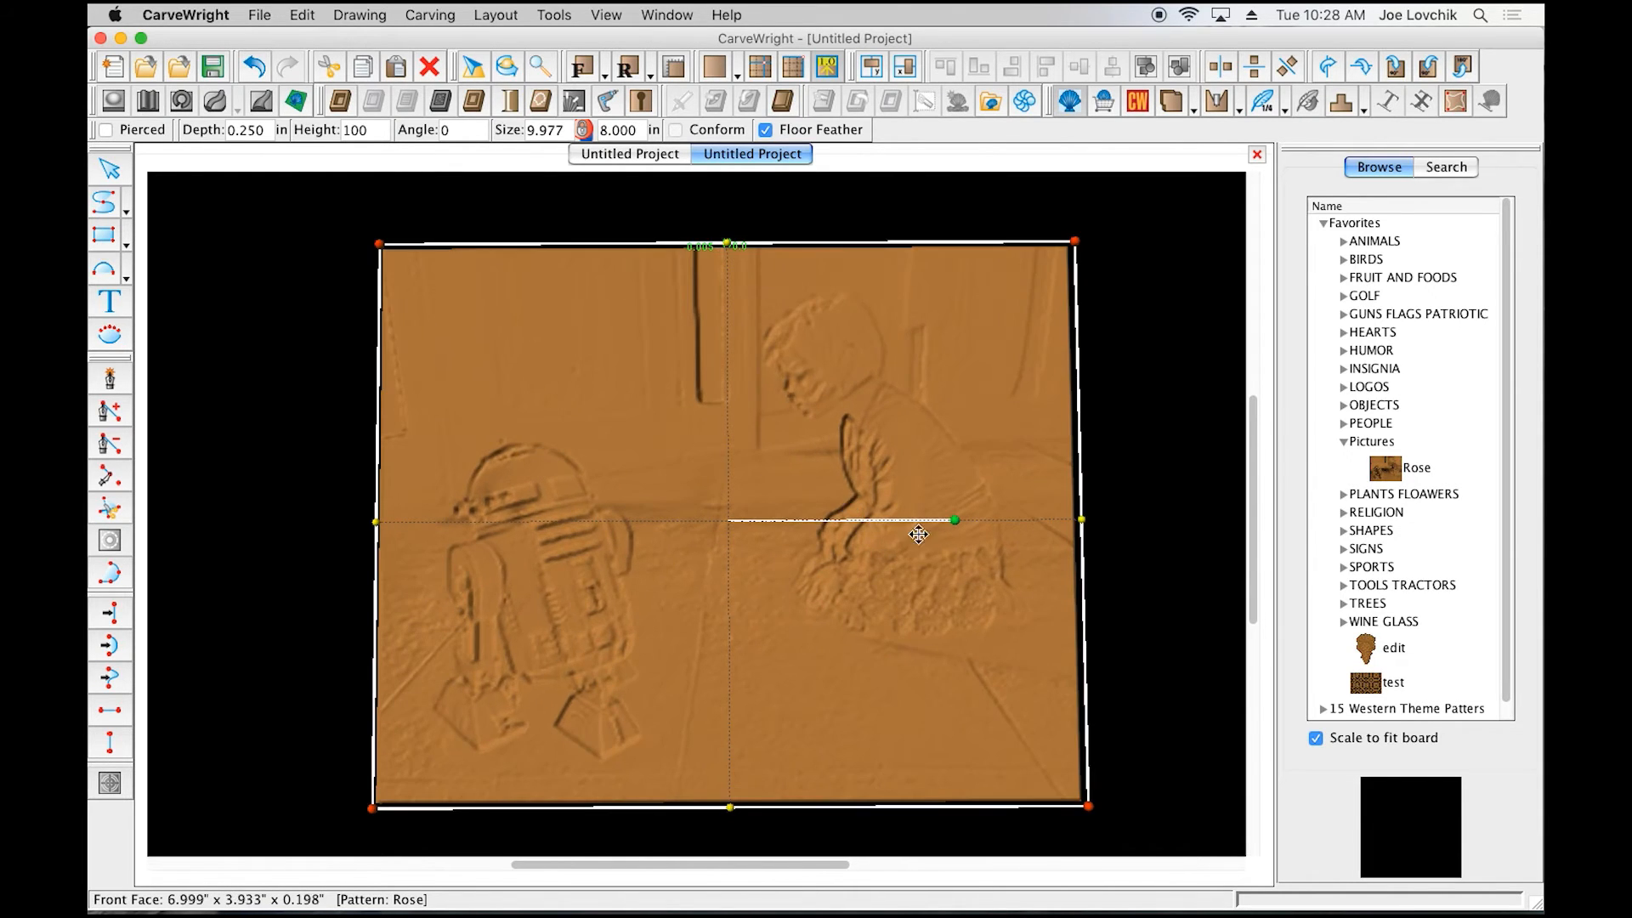
scroll(916, 564, "down", 1)
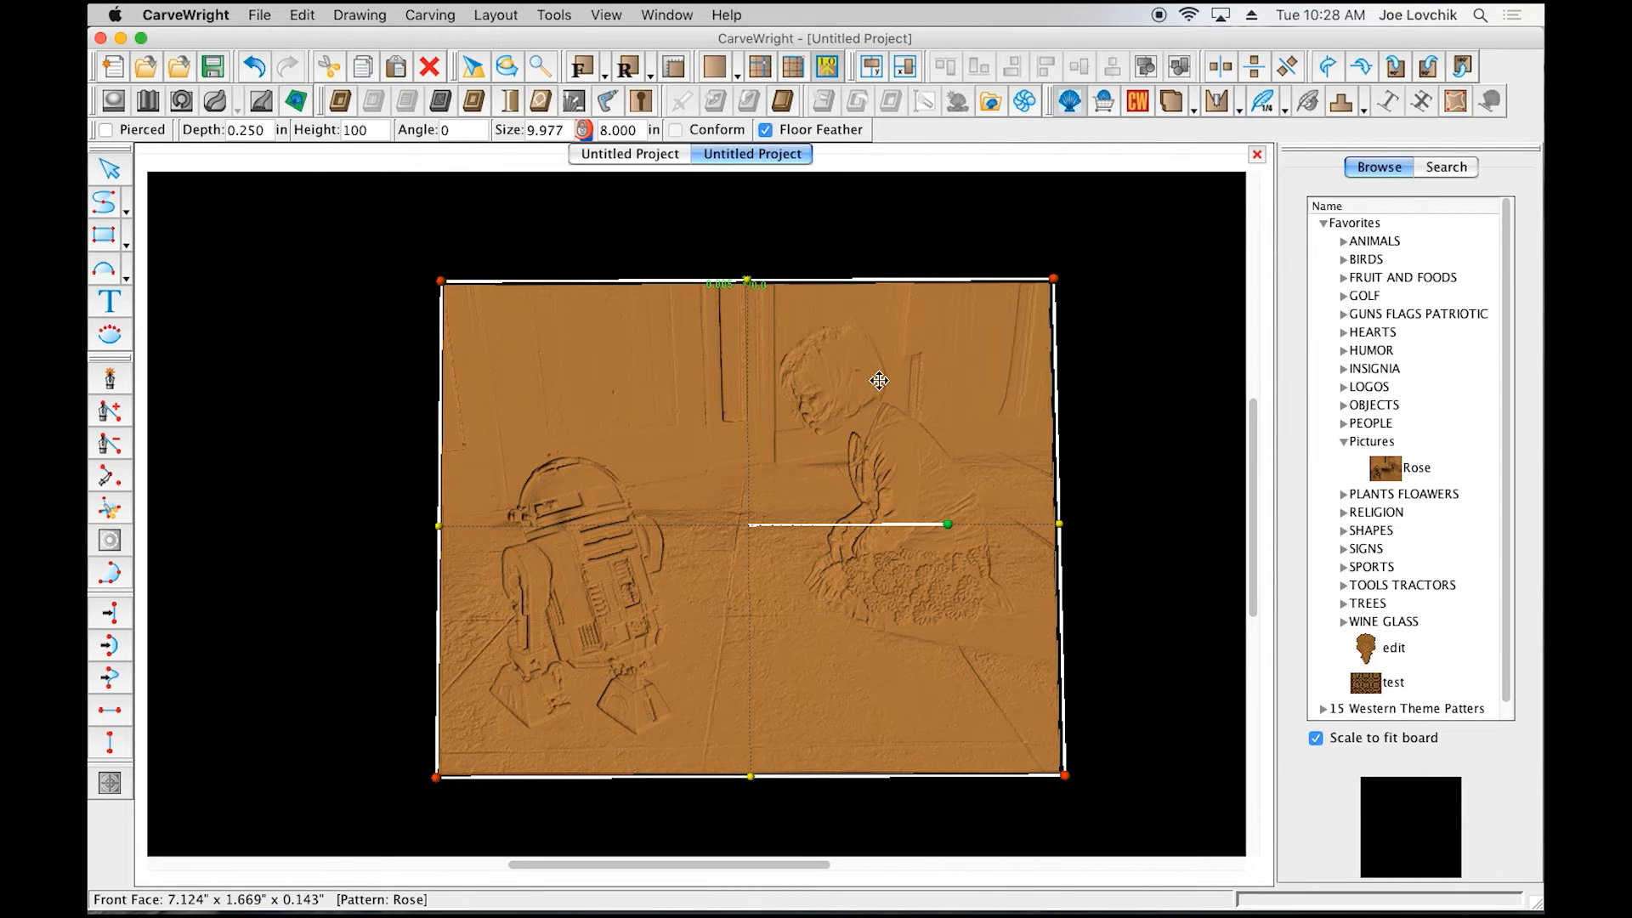
scroll(793, 473, "up", 2)
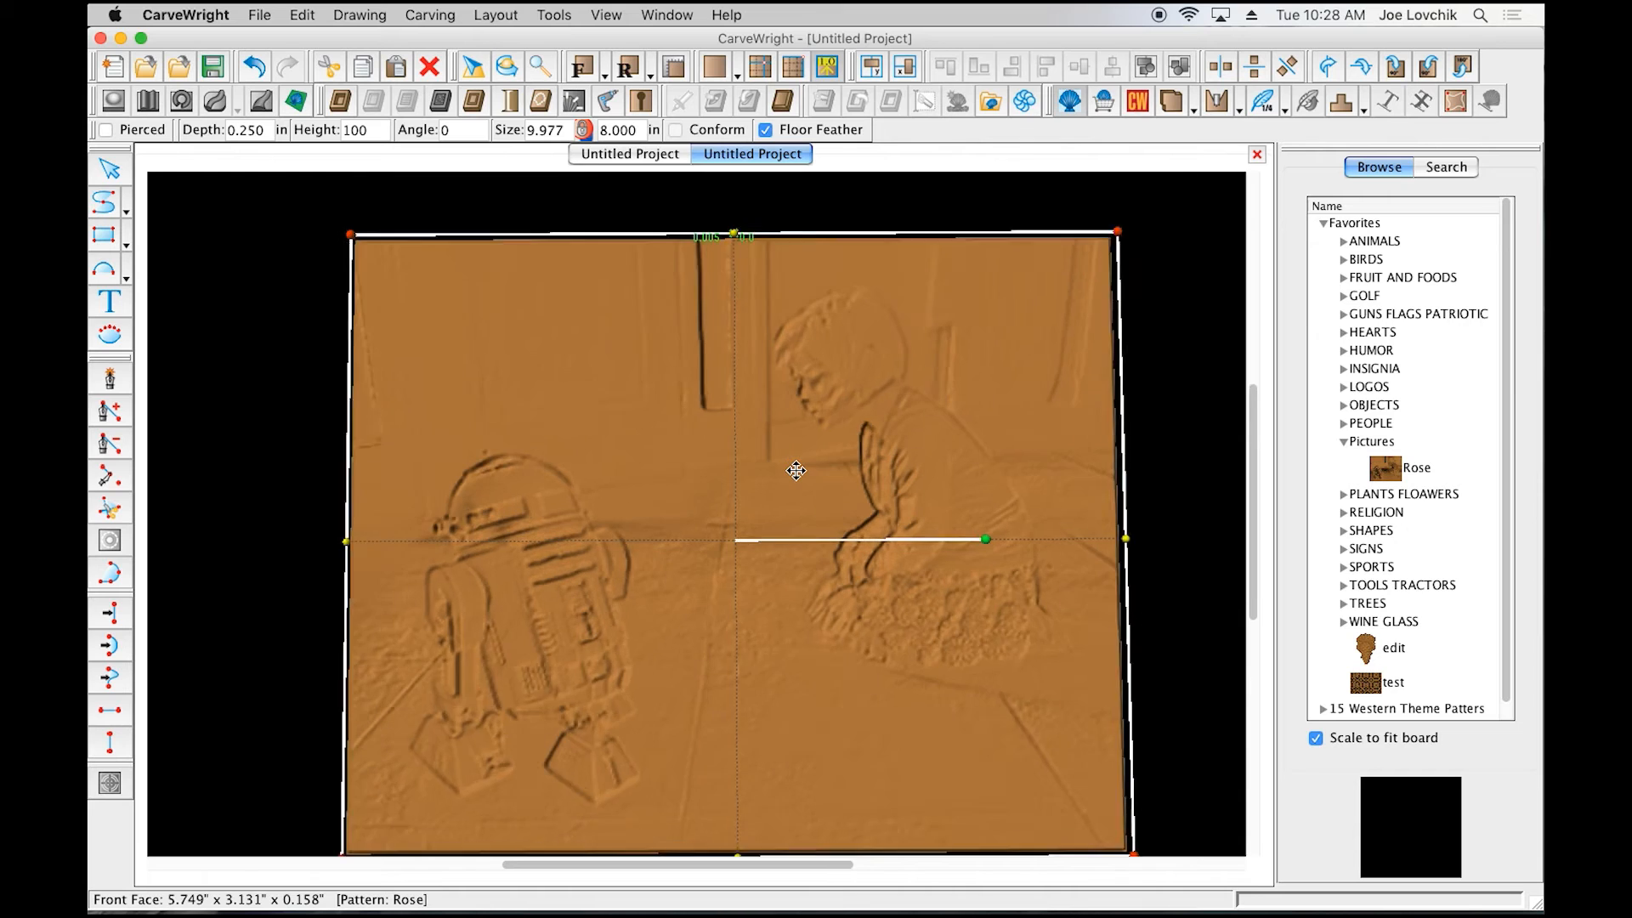
scroll(711, 449, "up", 2)
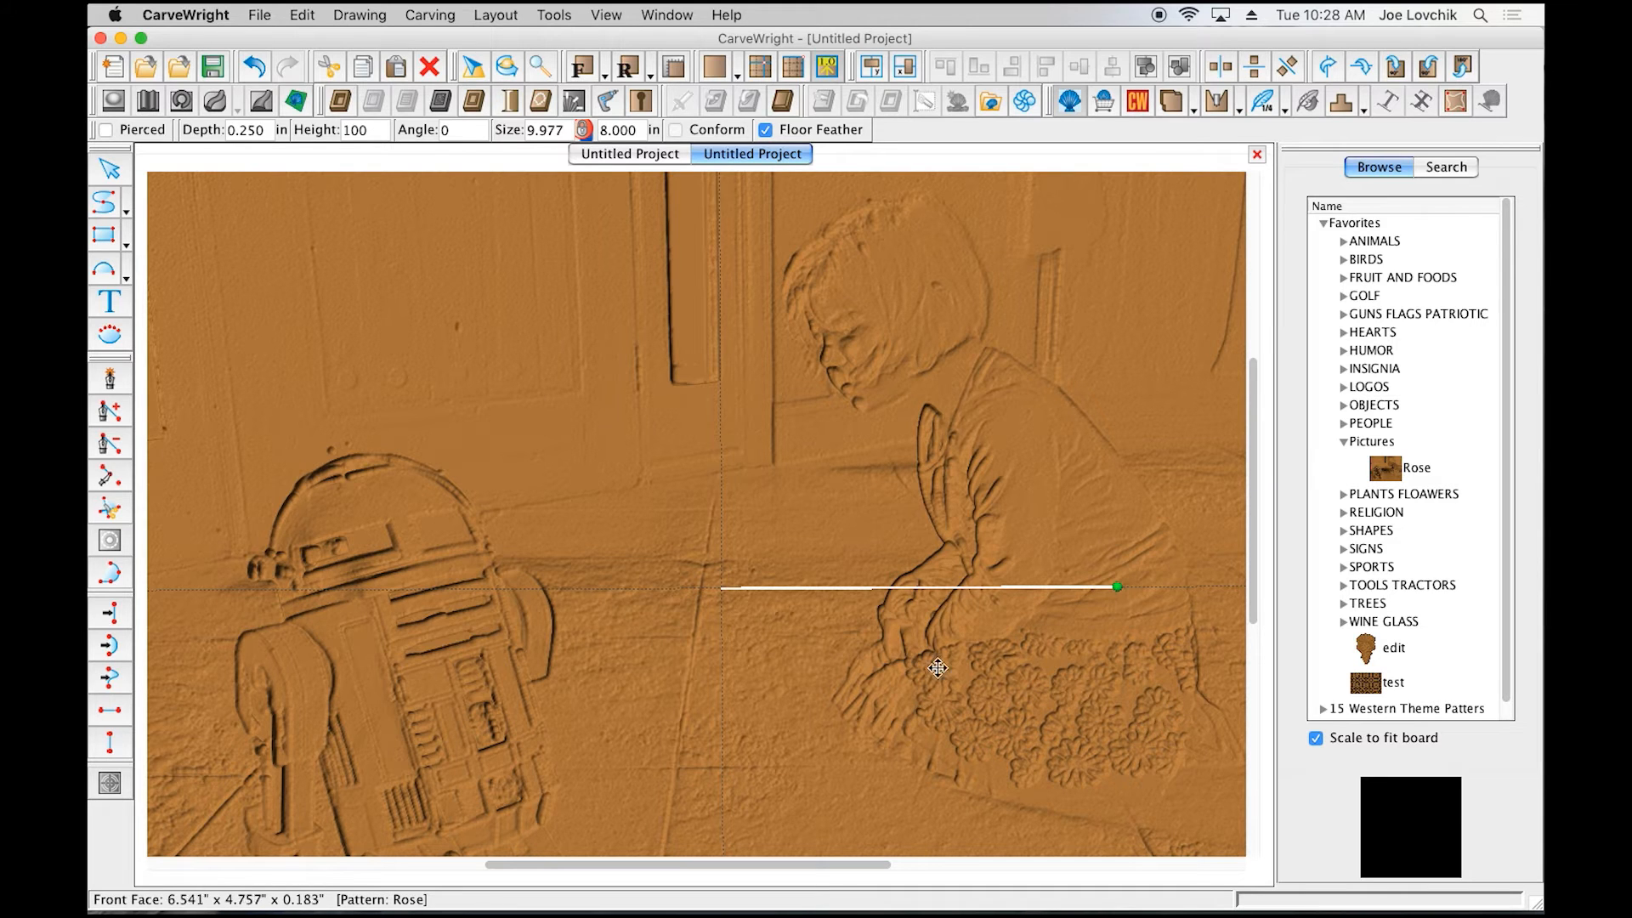
scroll(673, 718, "down", 3)
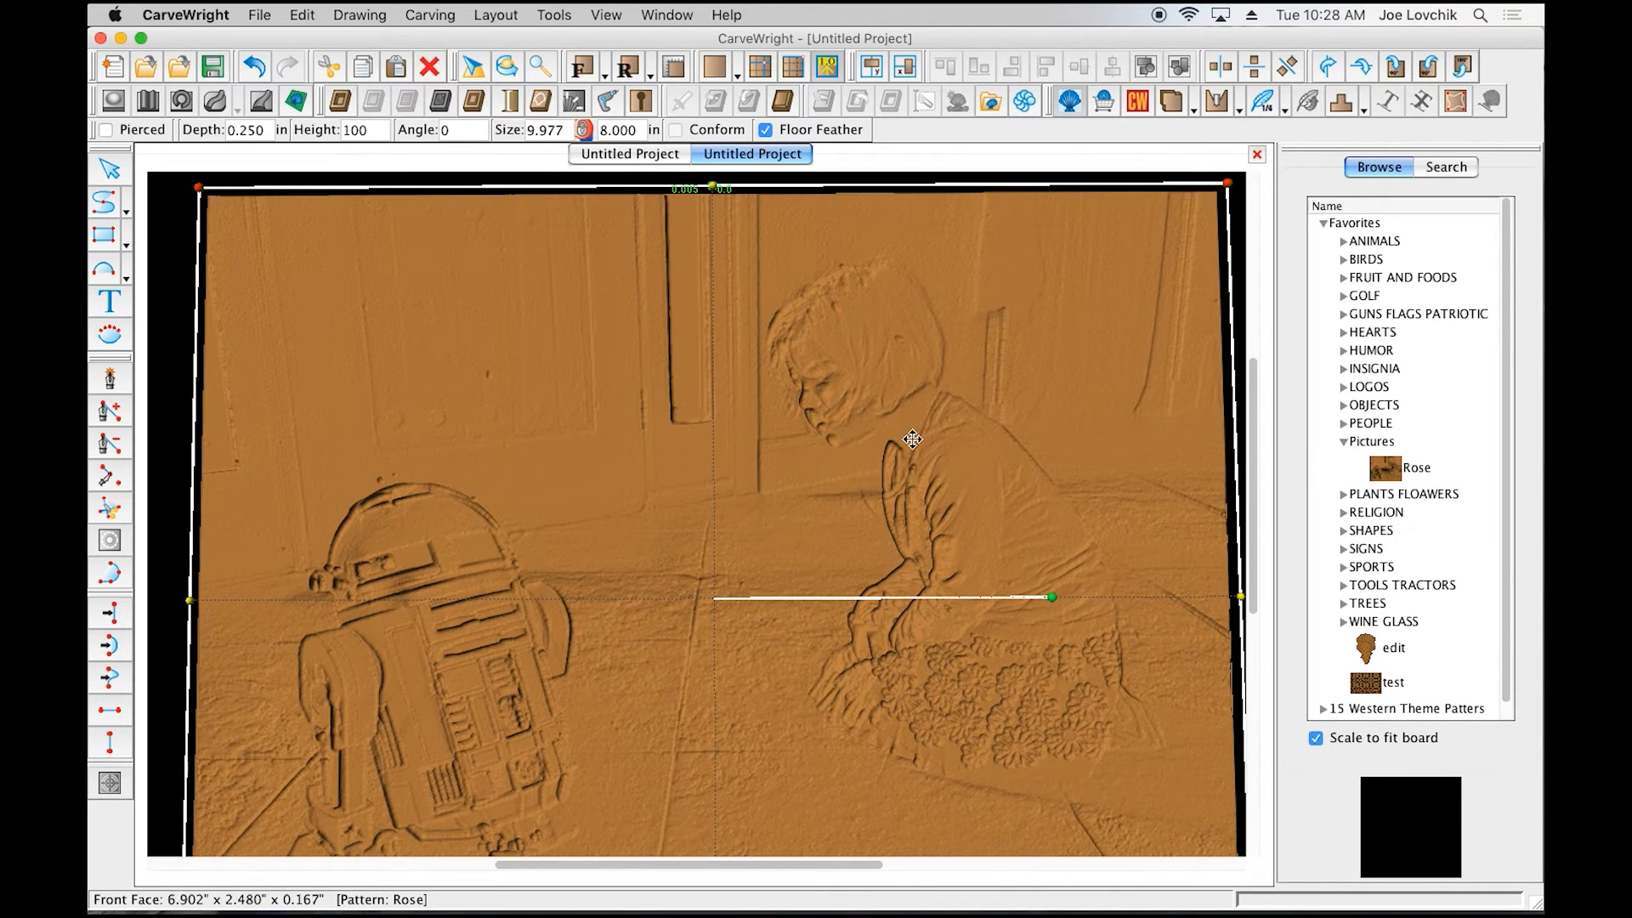
scroll(687, 603, "down", 2)
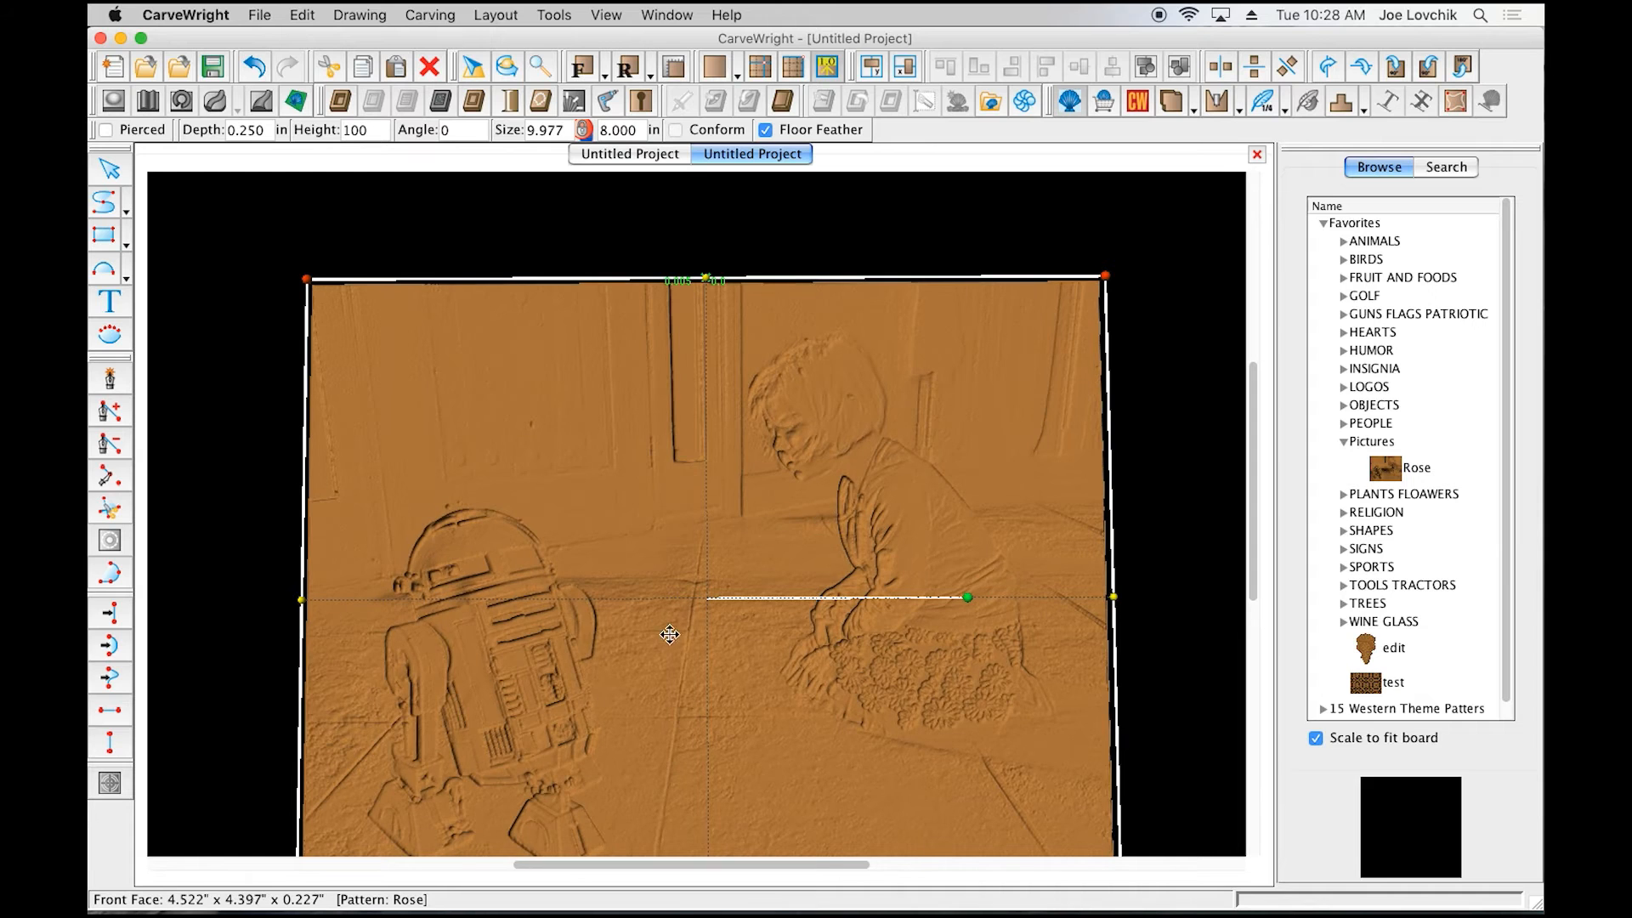
scroll(677, 652, "up", 2)
scroll(677, 674, "down", 3)
scroll(689, 748, "up", 1)
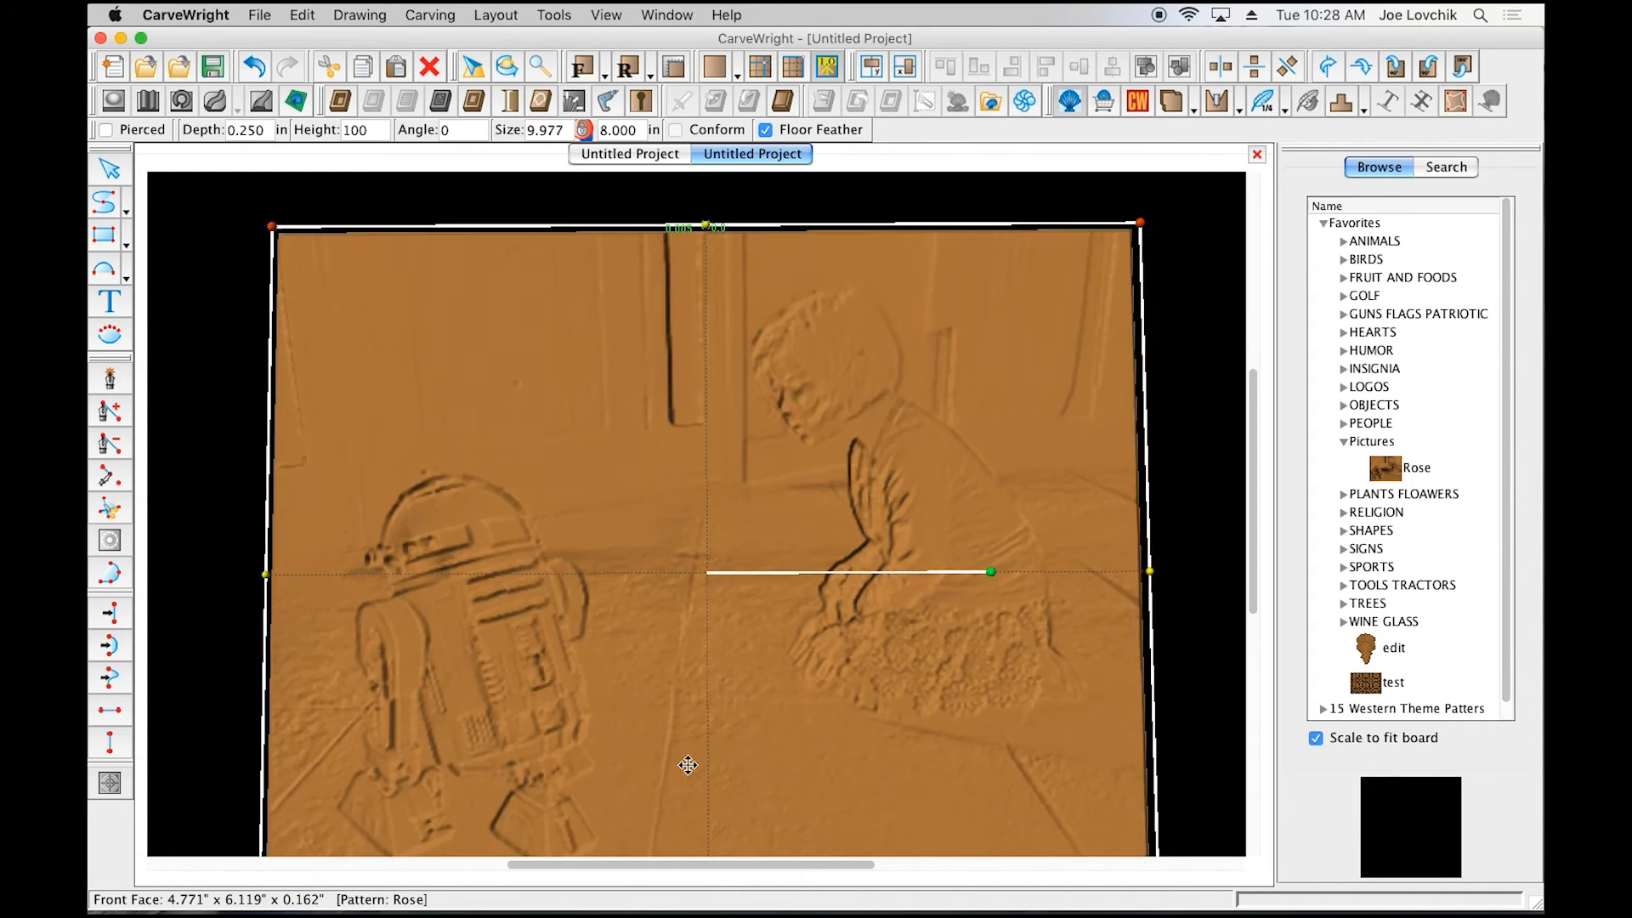
scroll(685, 761, "down", 2)
scroll(687, 838, "down", 3)
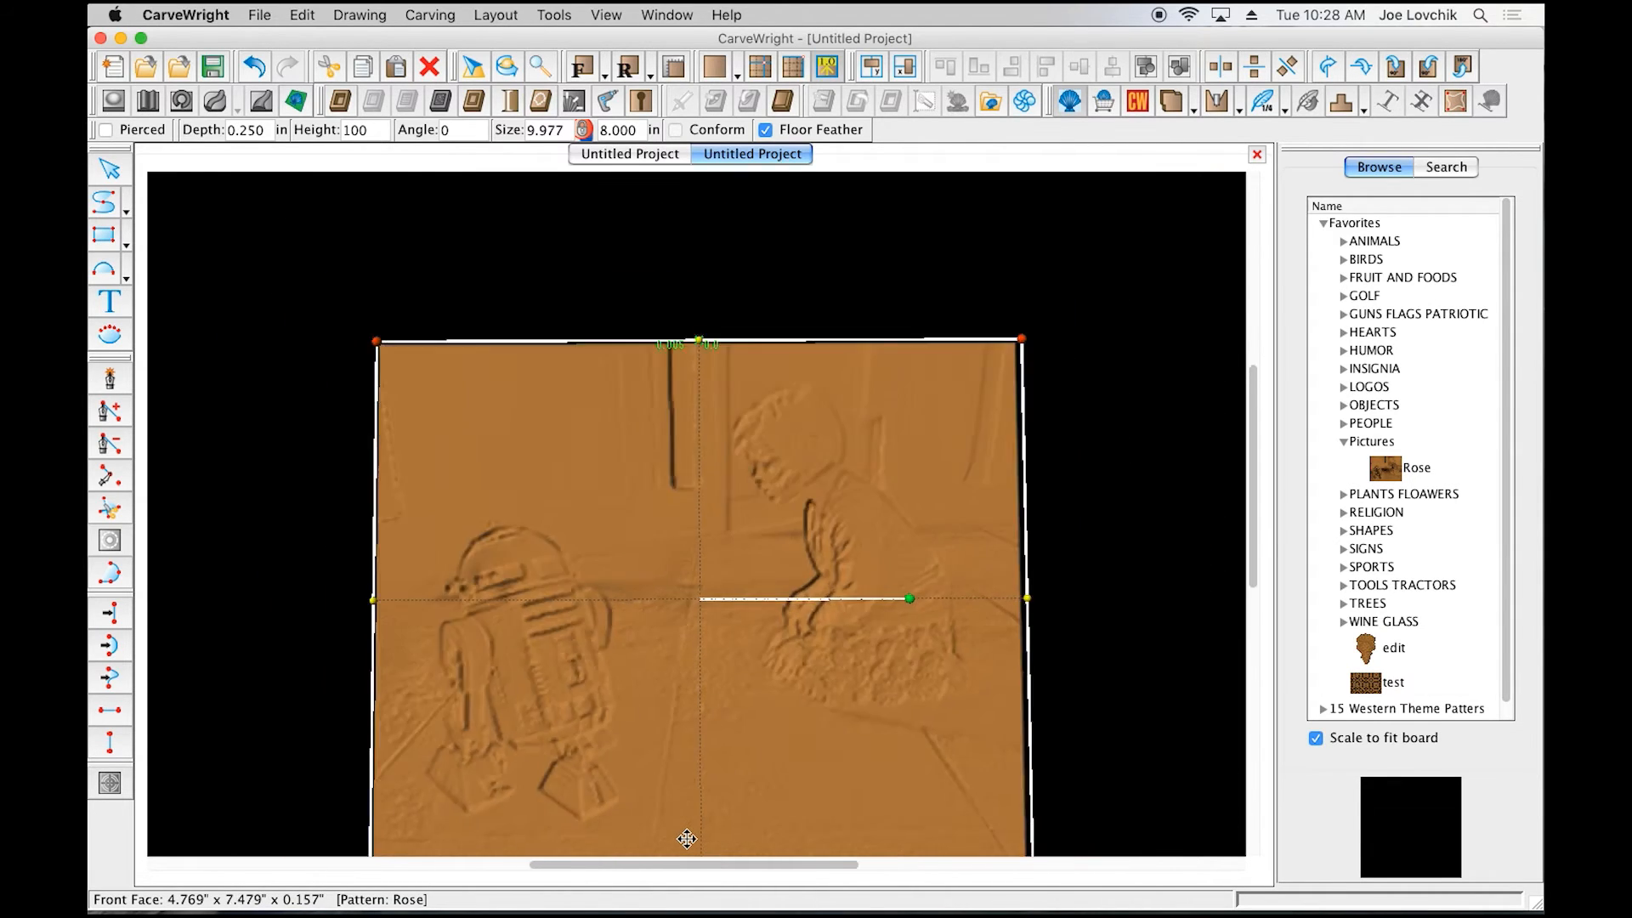
scroll(681, 851, "up", 3)
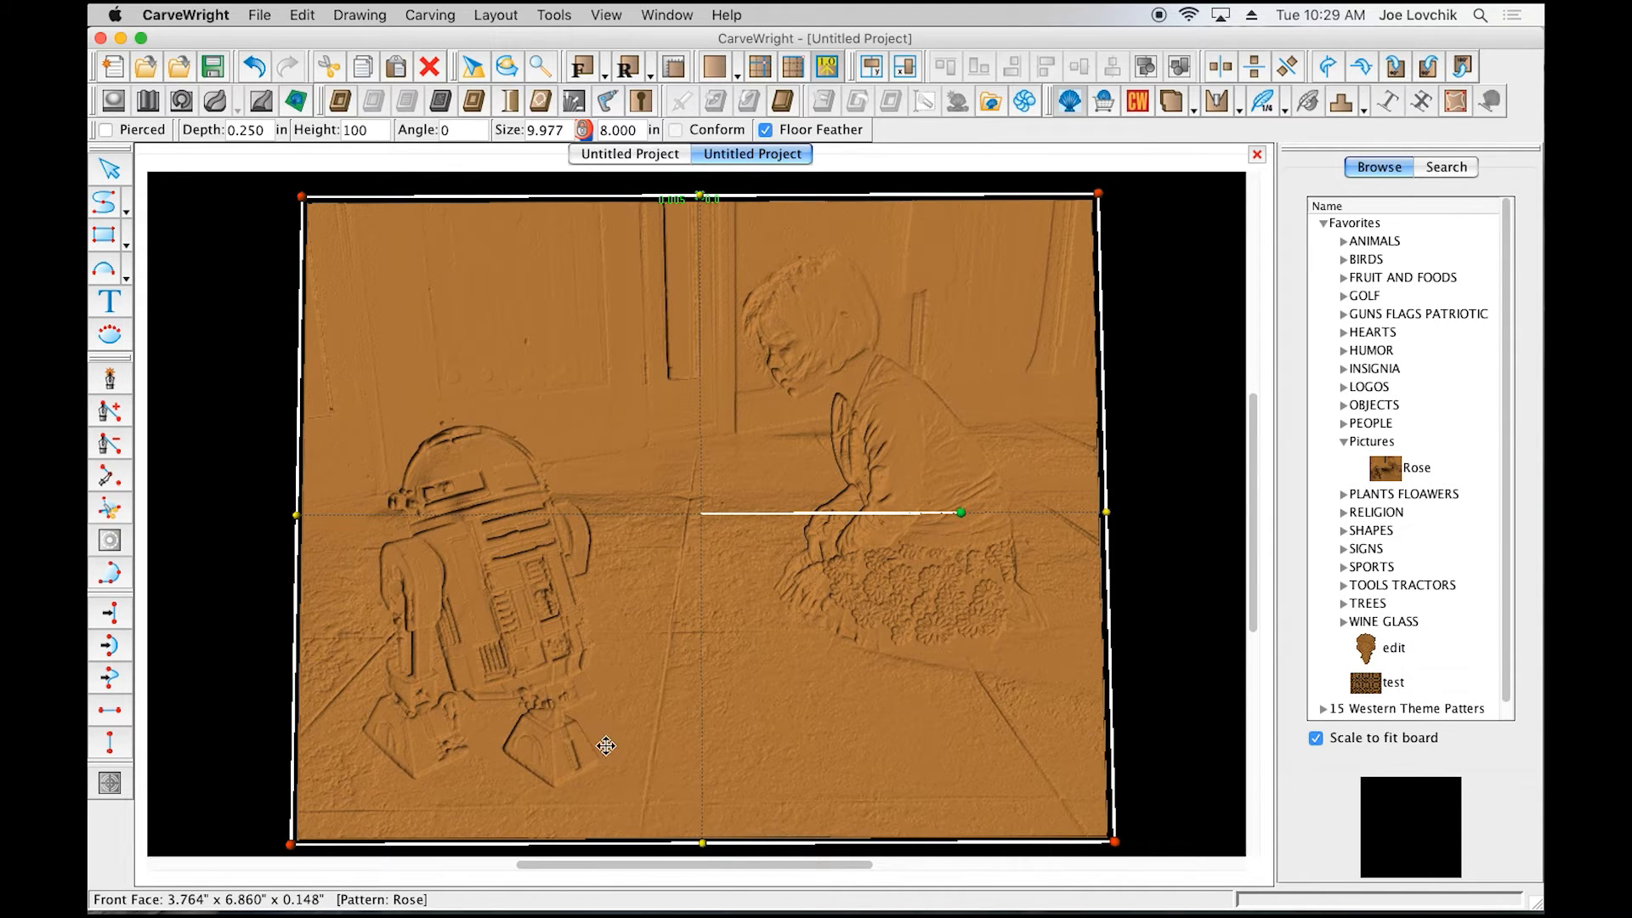
Step: Deselect the Rose pattern and display the board straight from the front in the Lithopane material
left_click(671, 73)
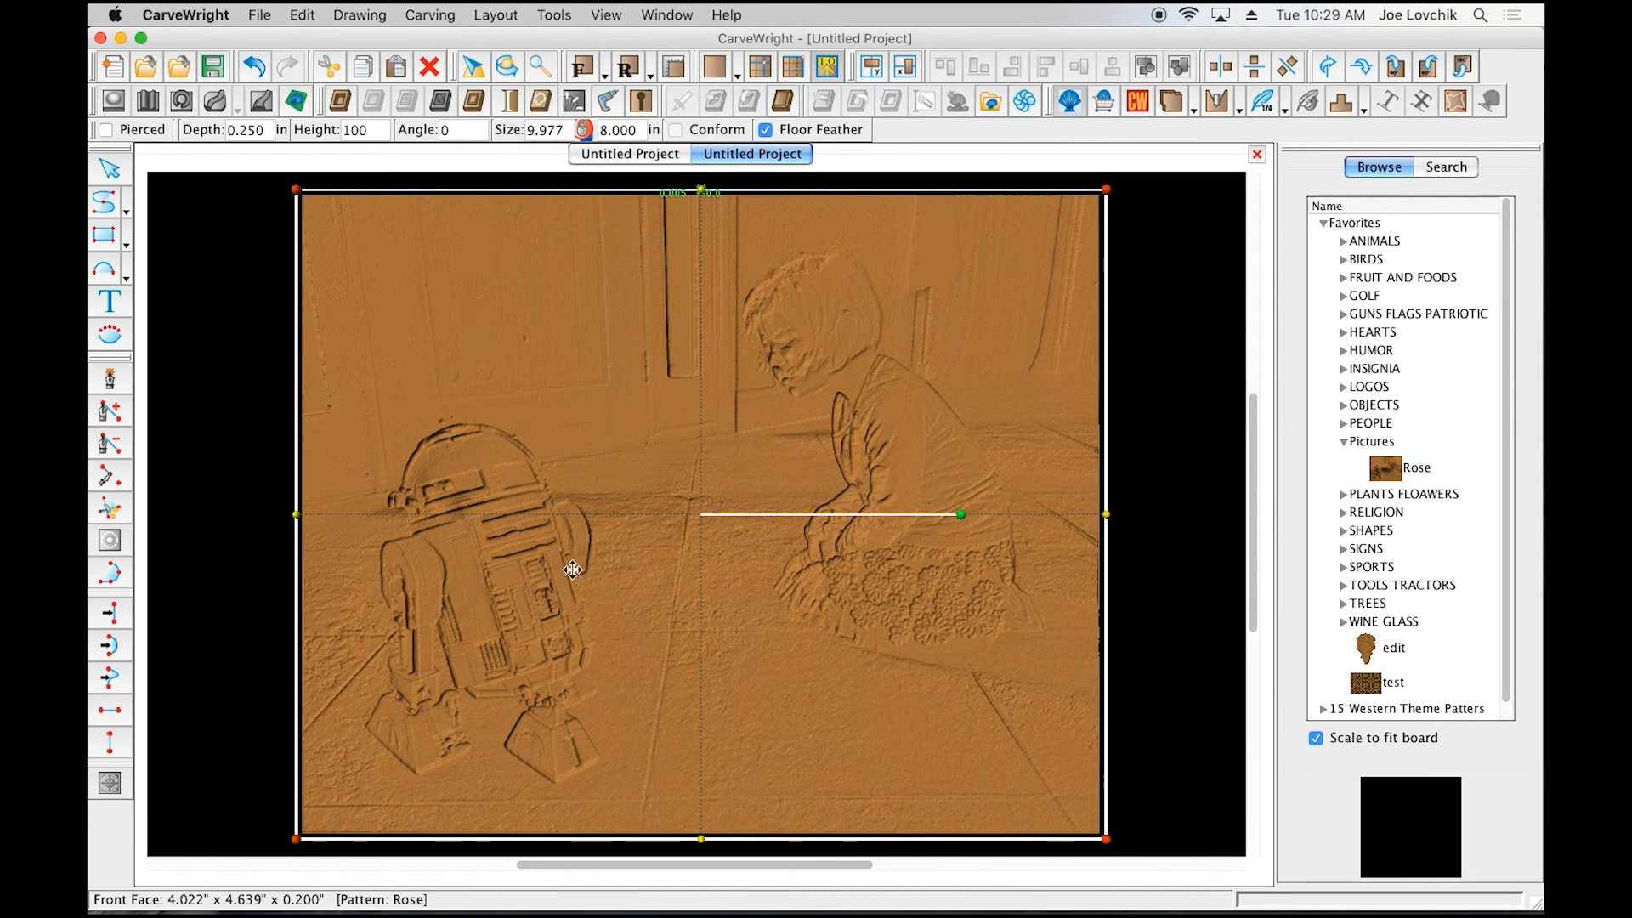
left_click(270, 396)
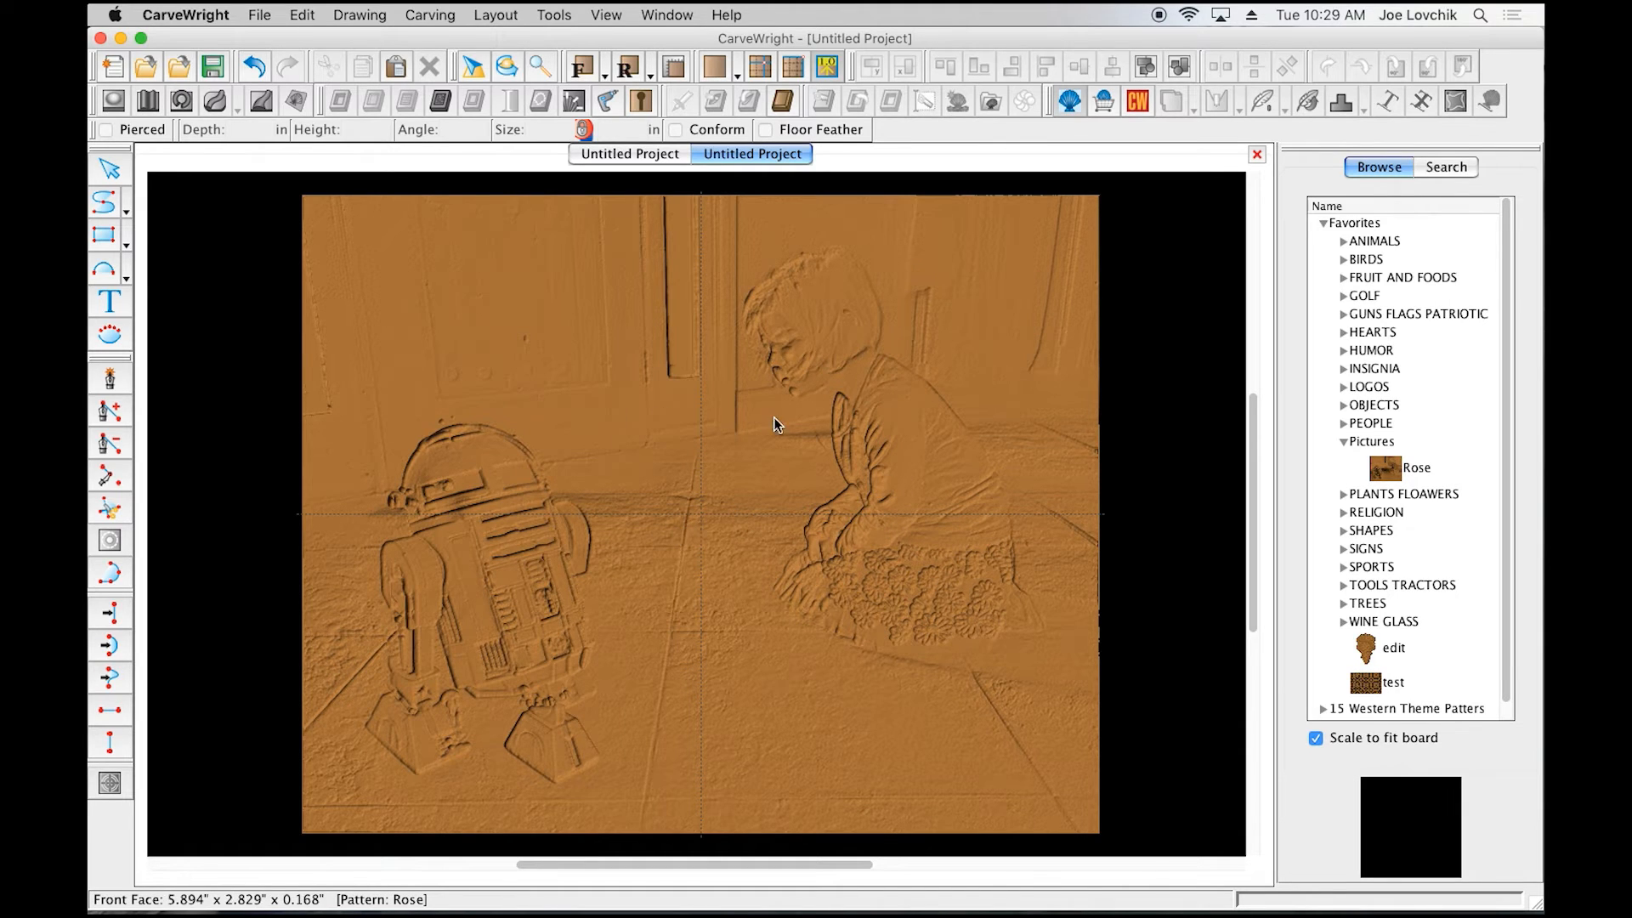
left_click(738, 70)
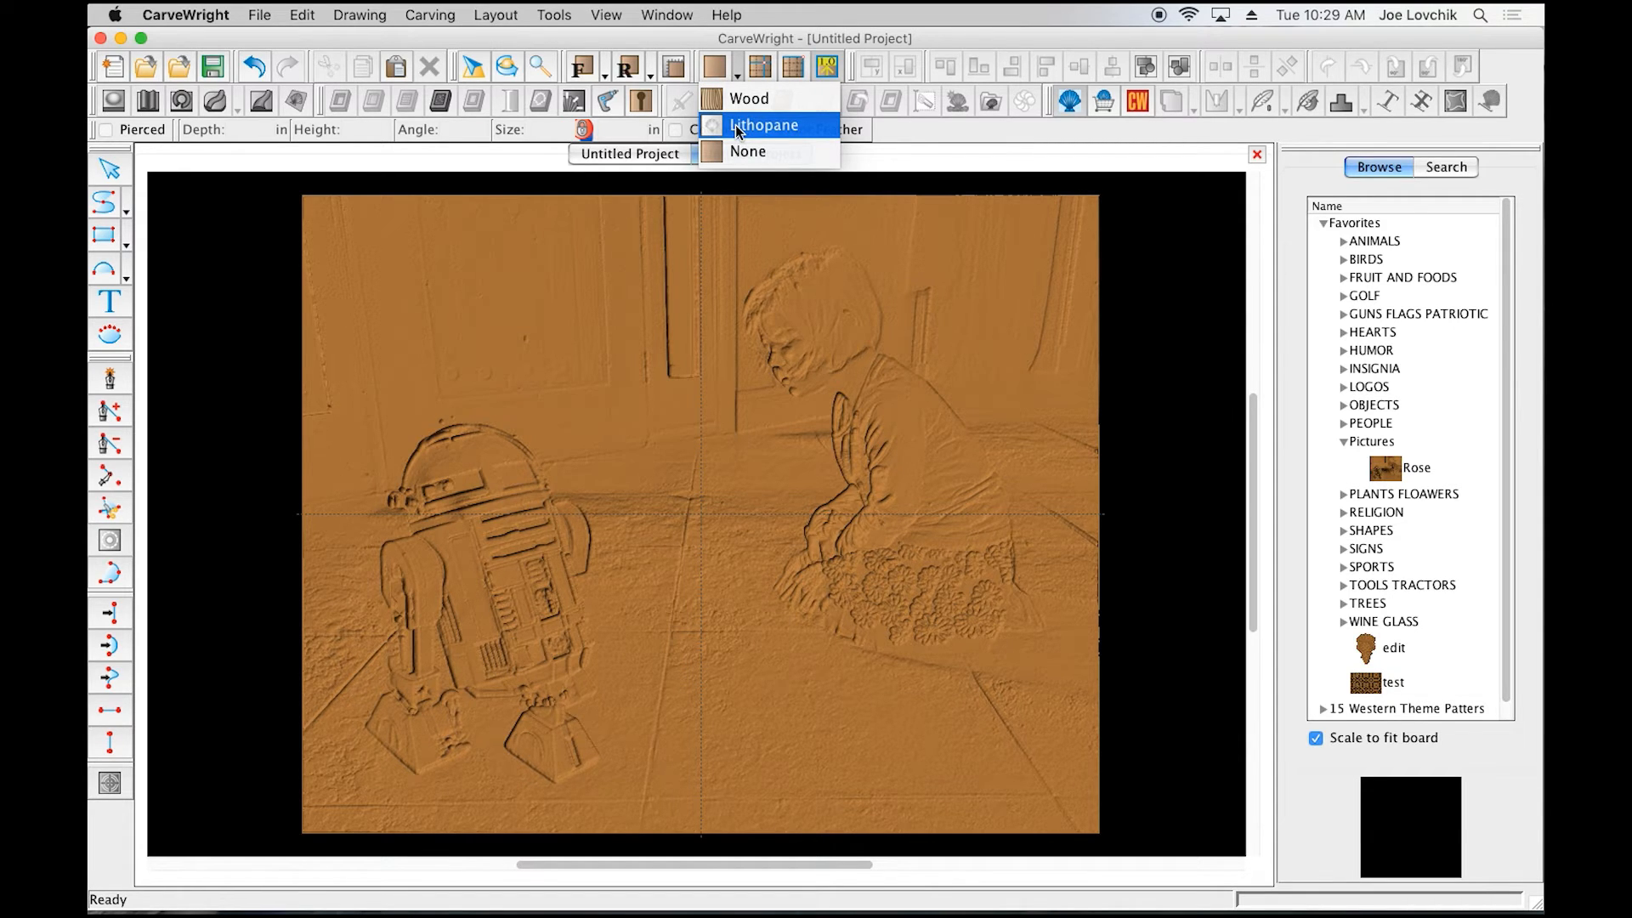
left_click(764, 125)
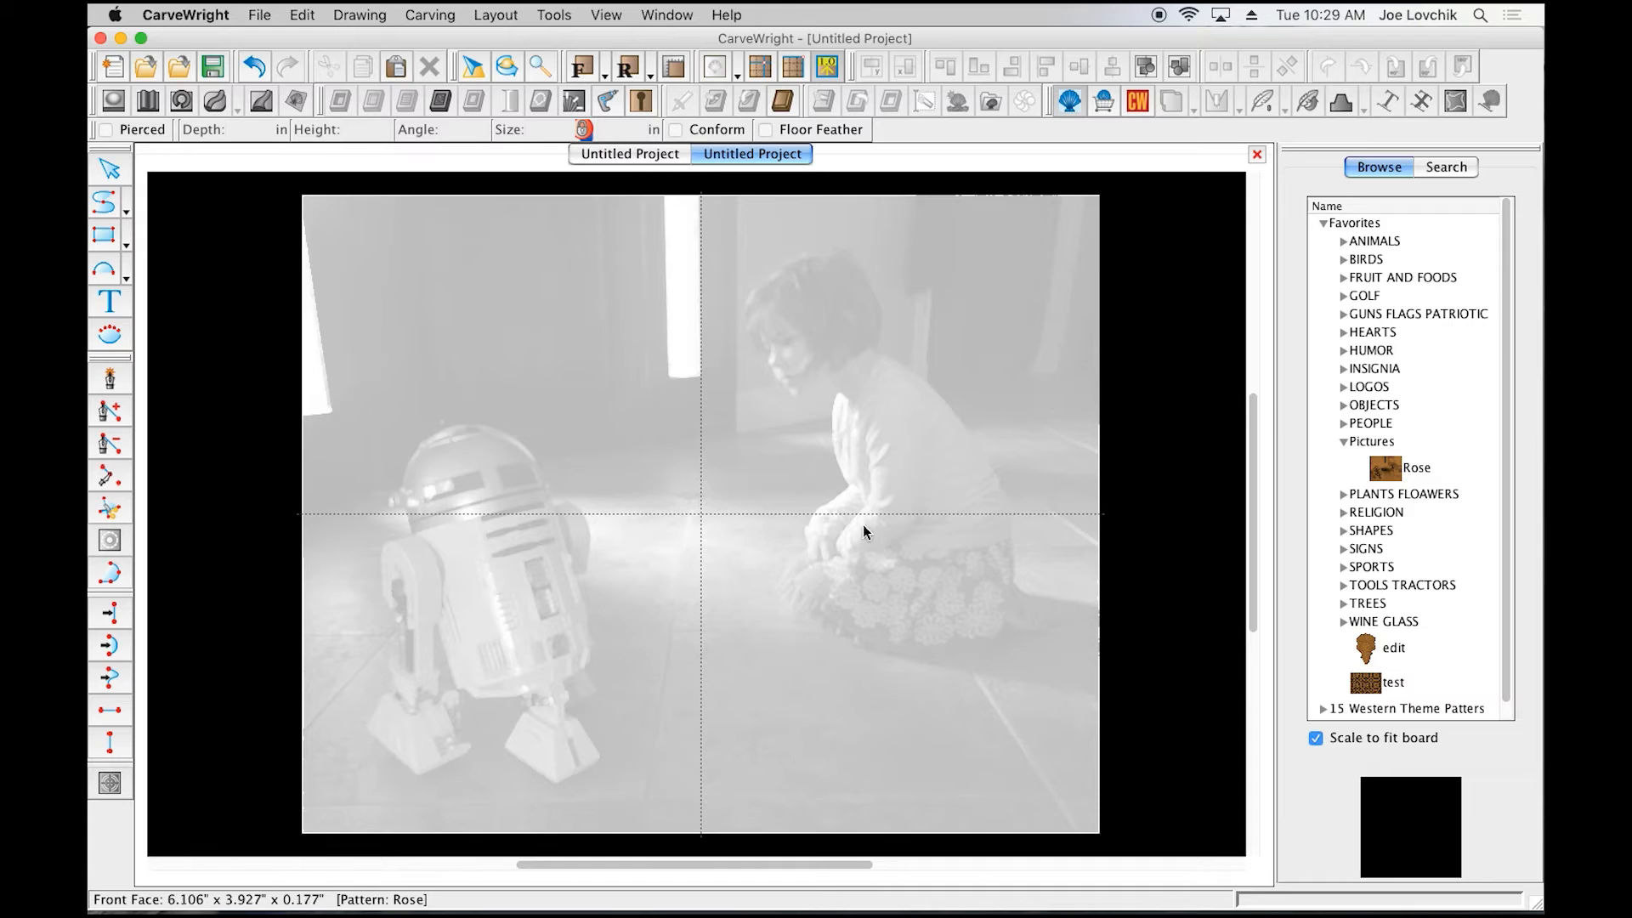
Step: Set the bit optimization of the Rose pattern to Best, and deselect the pattern
scroll(702, 522, "up", 1)
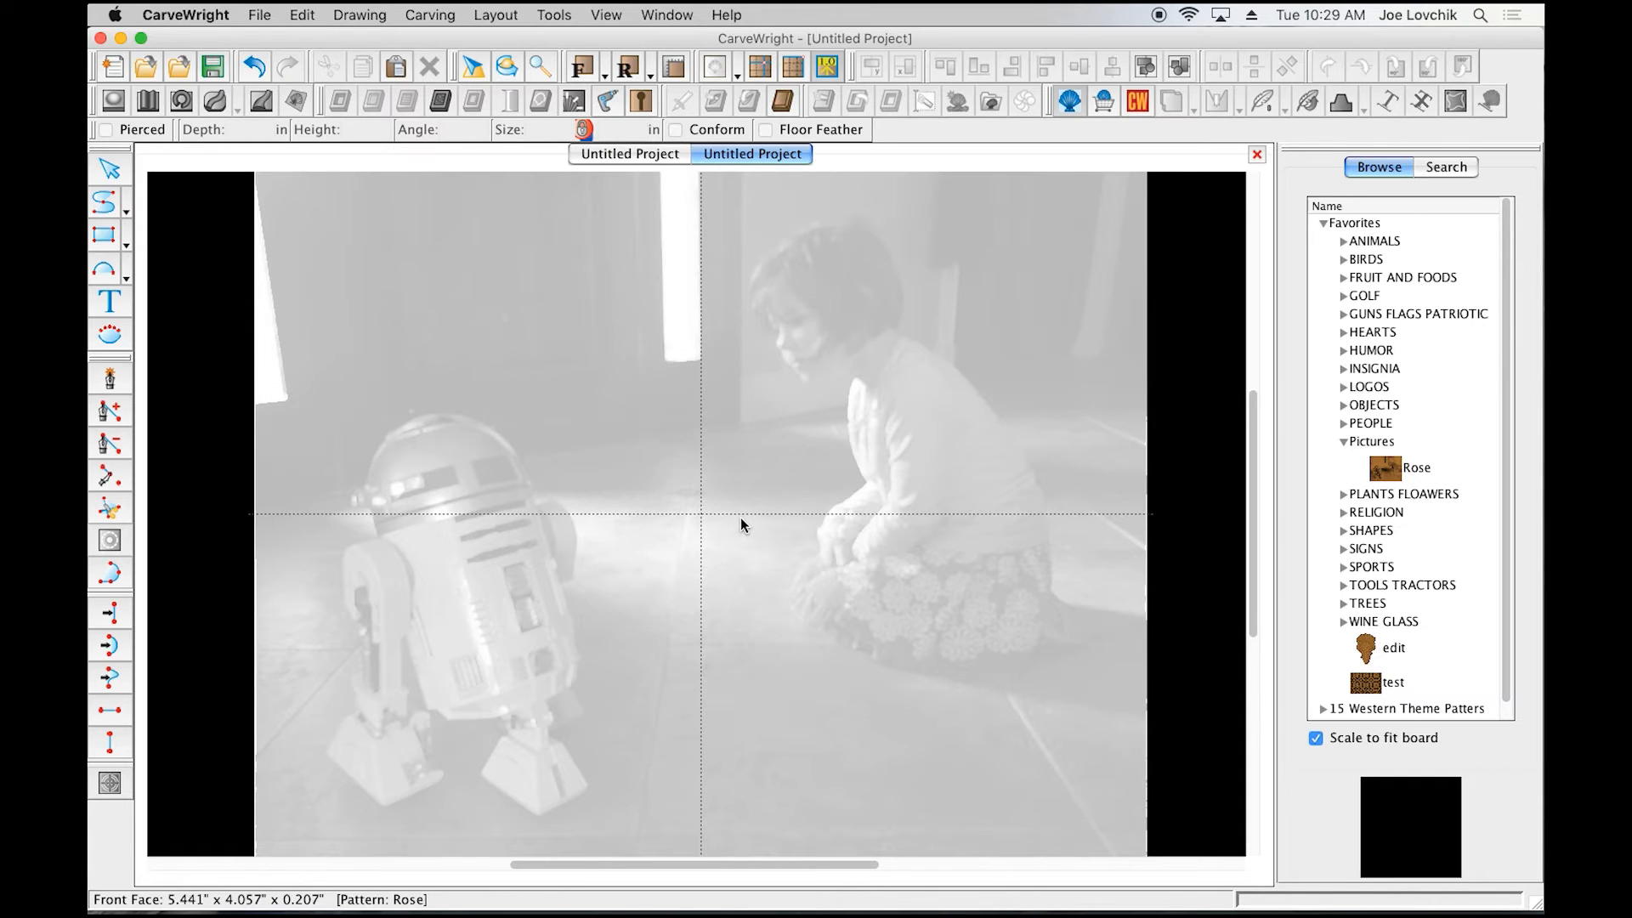
scroll(716, 488, "up", 1)
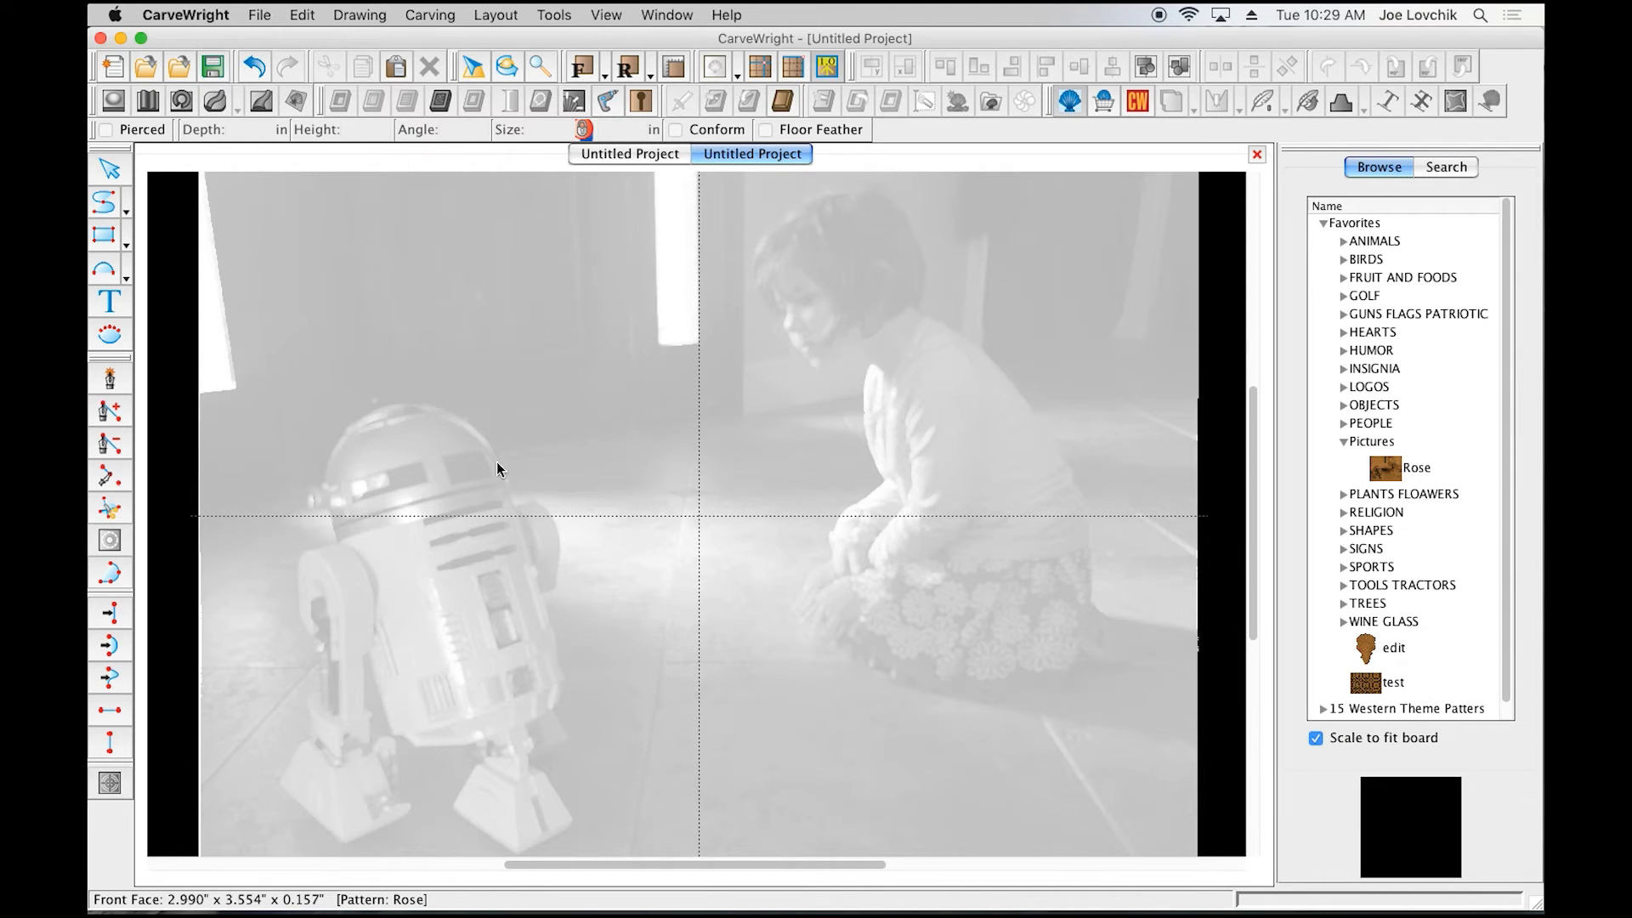
left_click(1131, 456)
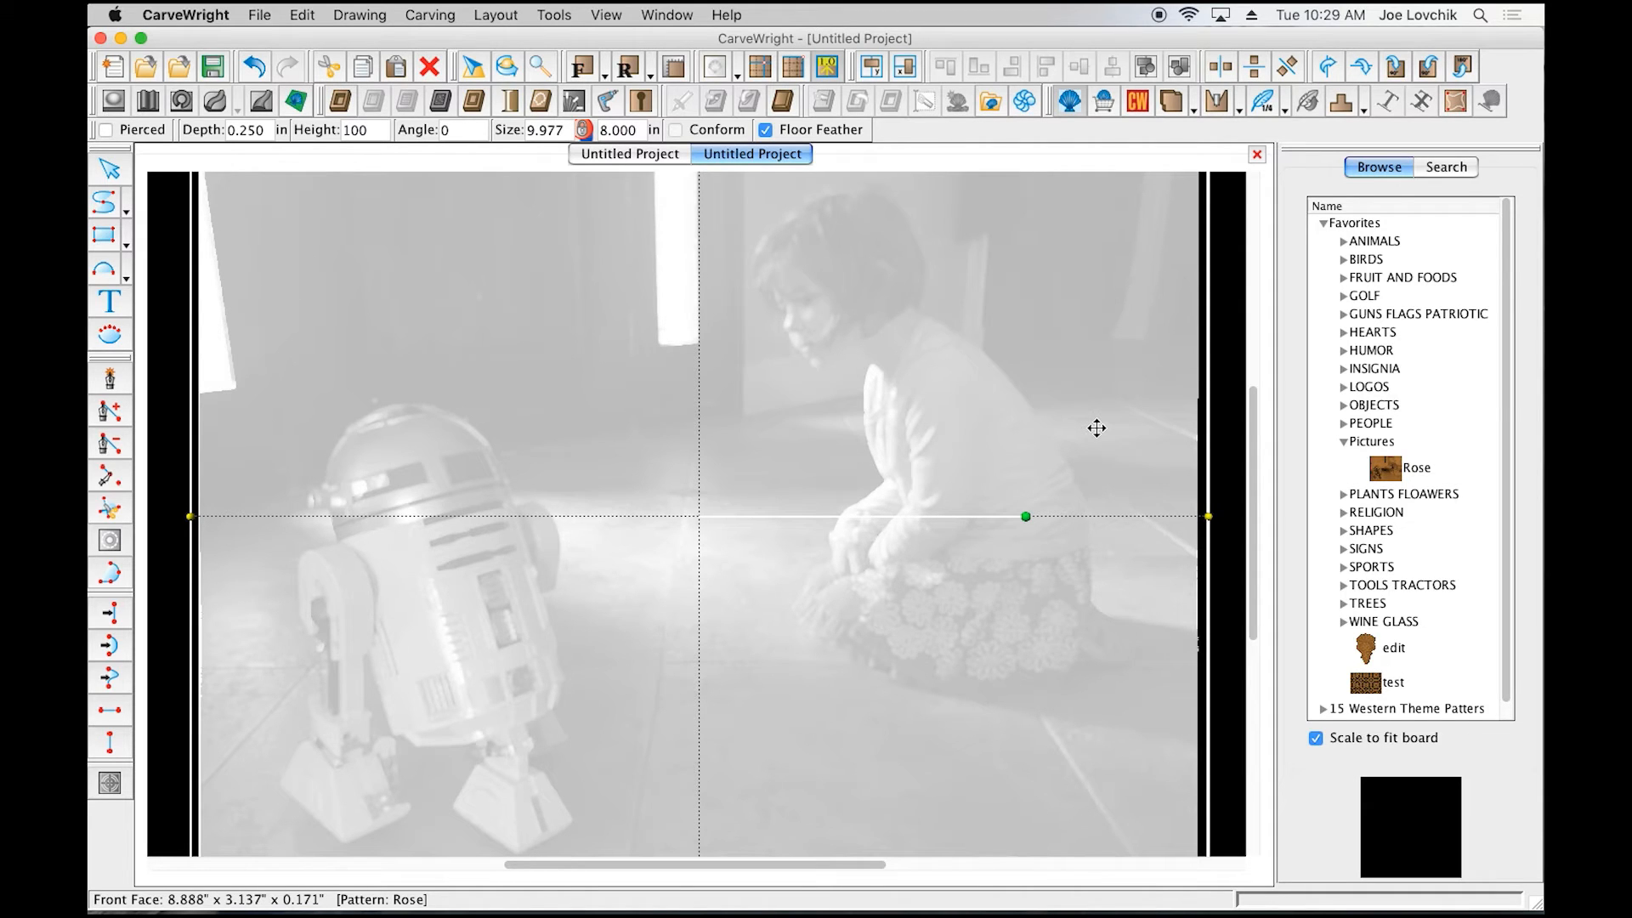
left_click(1241, 107)
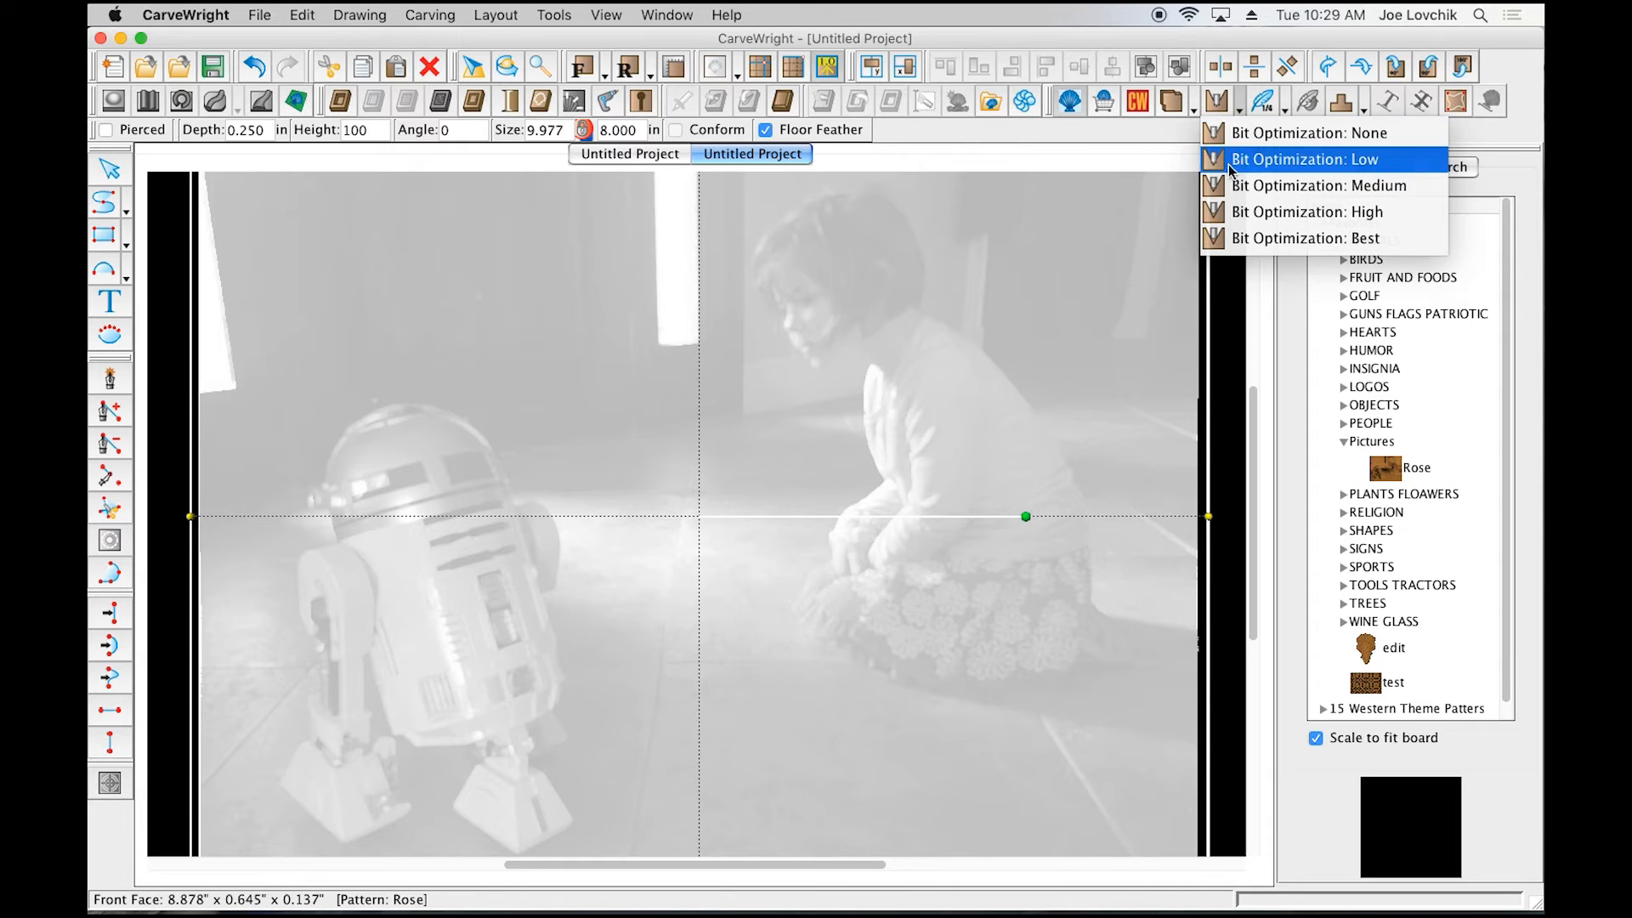
left_click(1261, 238)
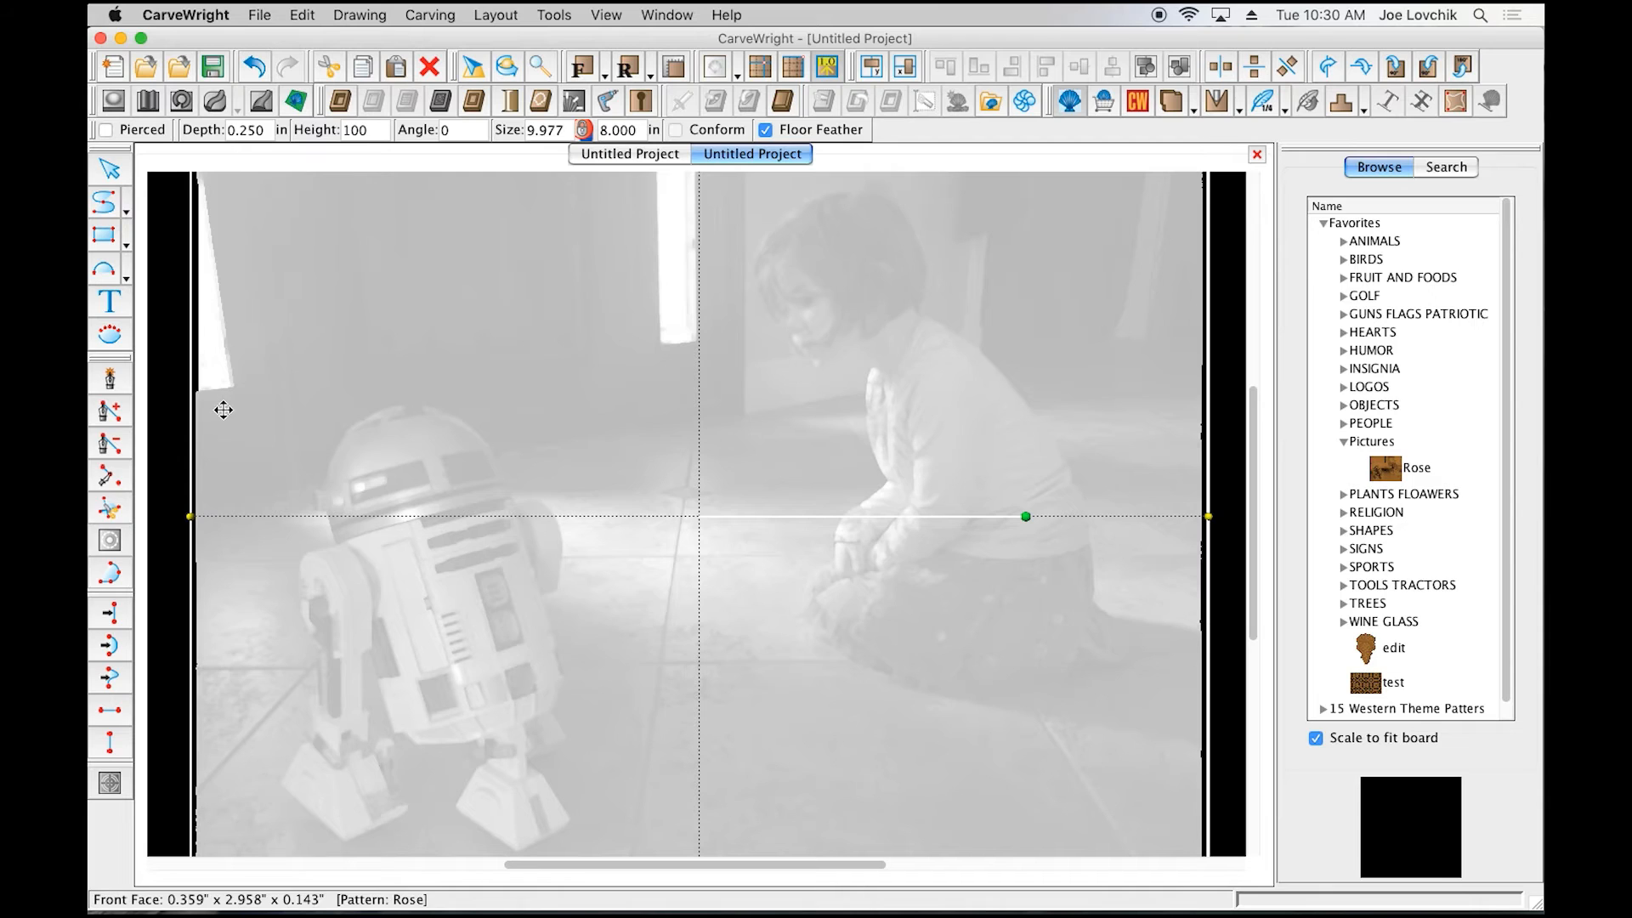
left_click(1217, 502)
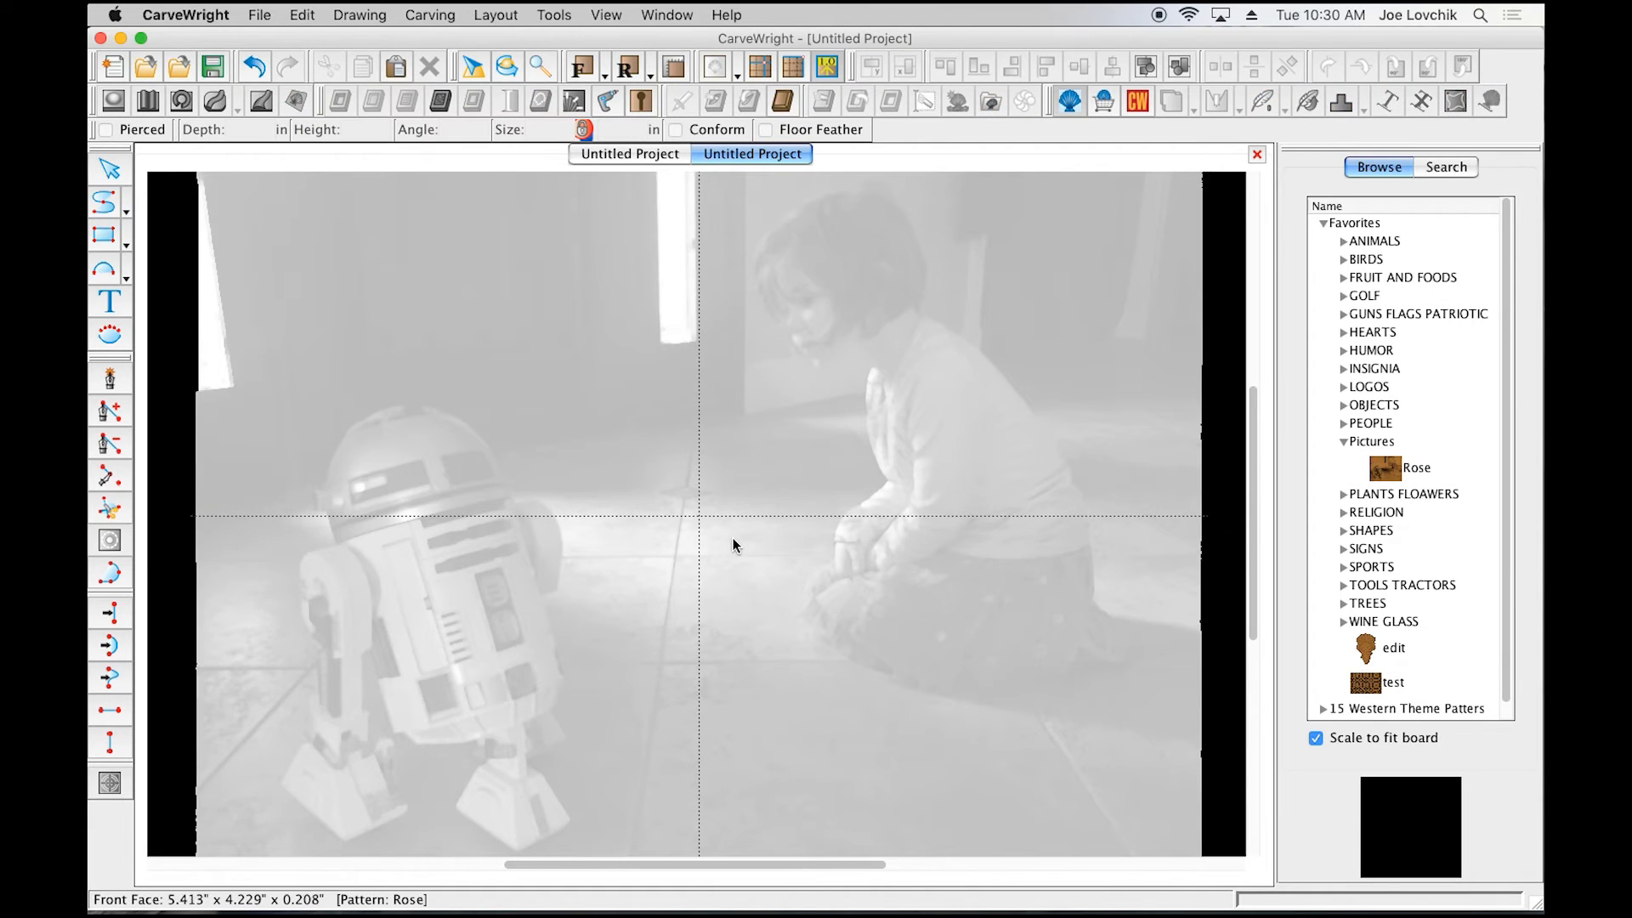
Step: Set the carving depth of the Rose pattern to 0.18 in
scroll(733, 543, "down", 1)
scroll(707, 655, "up", 1)
scroll(702, 664, "down", 1)
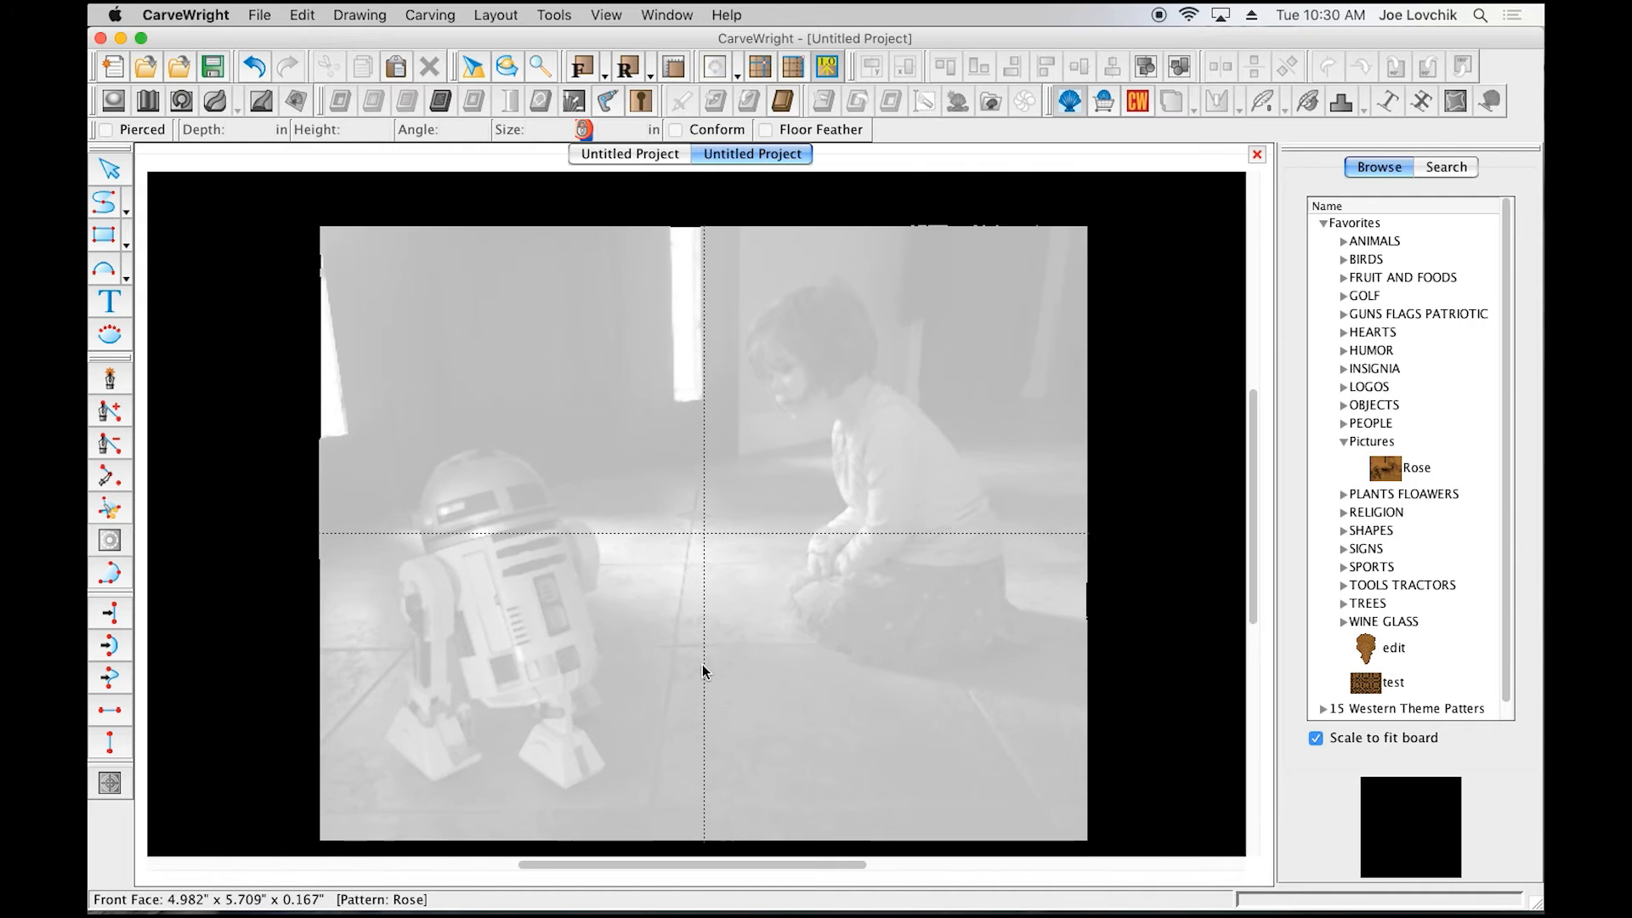
scroll(705, 703, "up", 1)
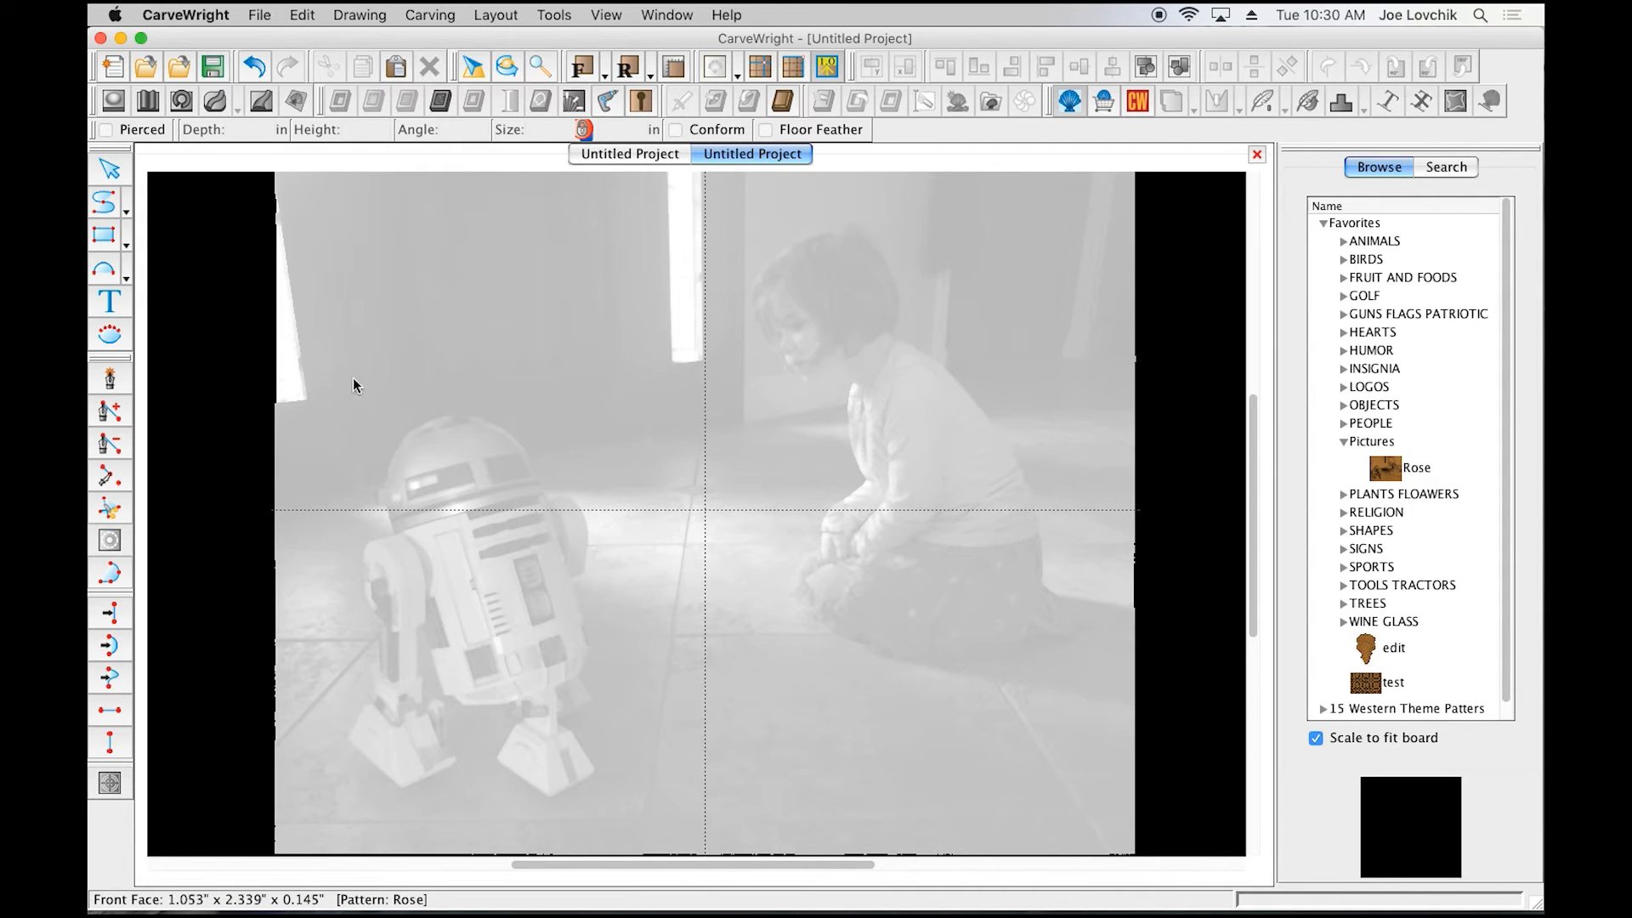
left_click(764, 427)
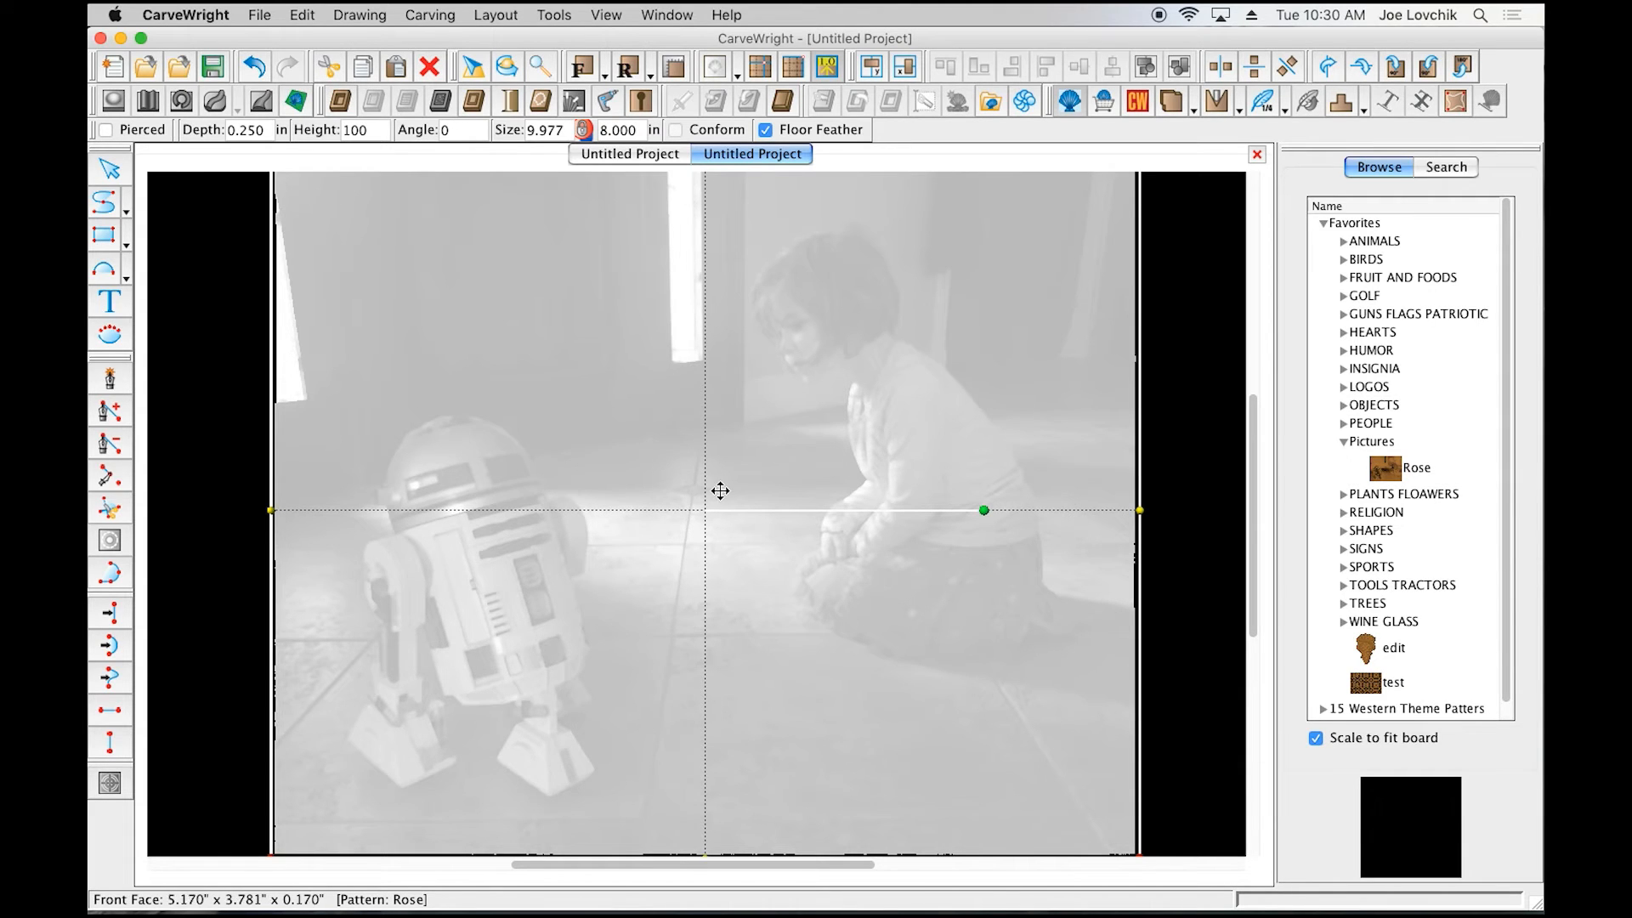
double_click(267, 131)
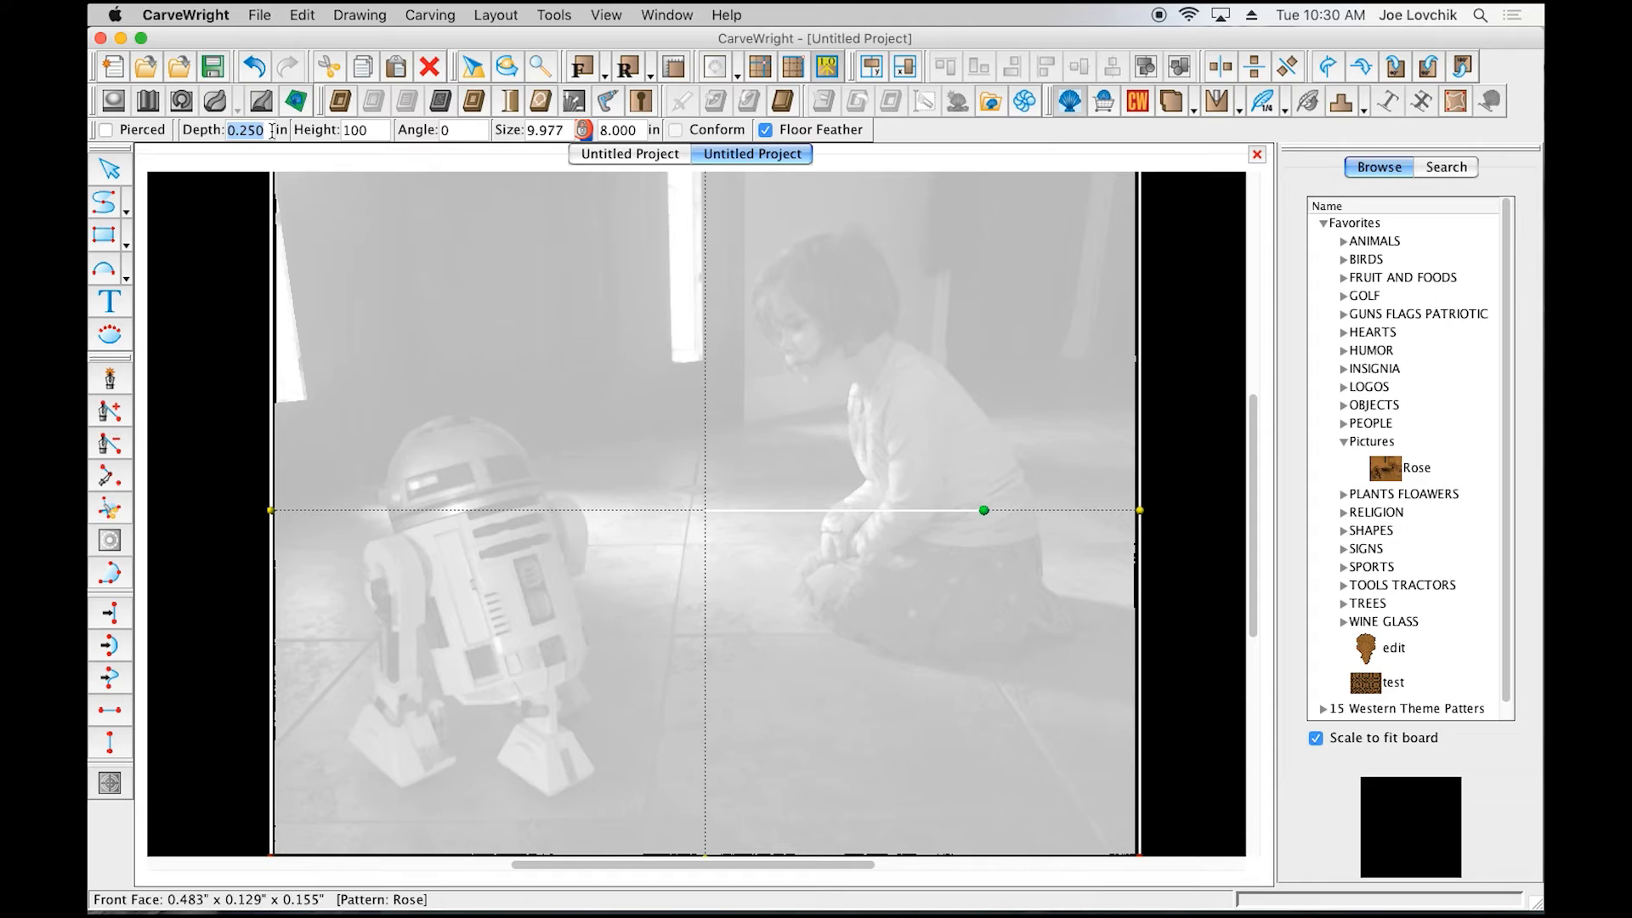
type(".18")
key("Return")
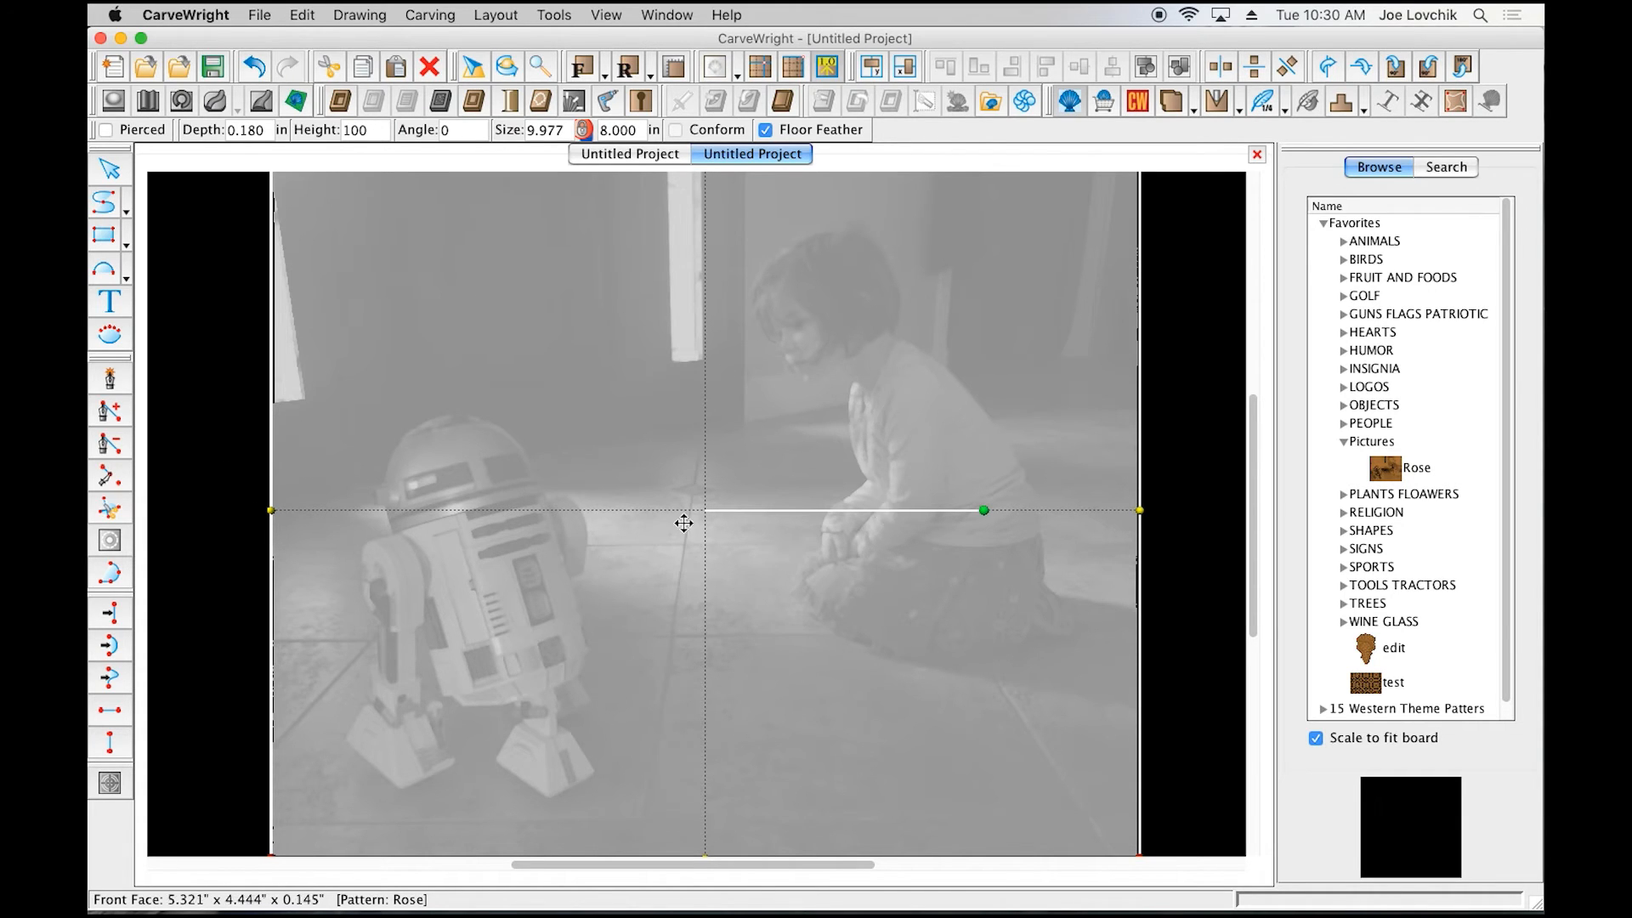
Step: Set the height of the Rose pattern to 999 and deselect the pattern
double_click(374, 132)
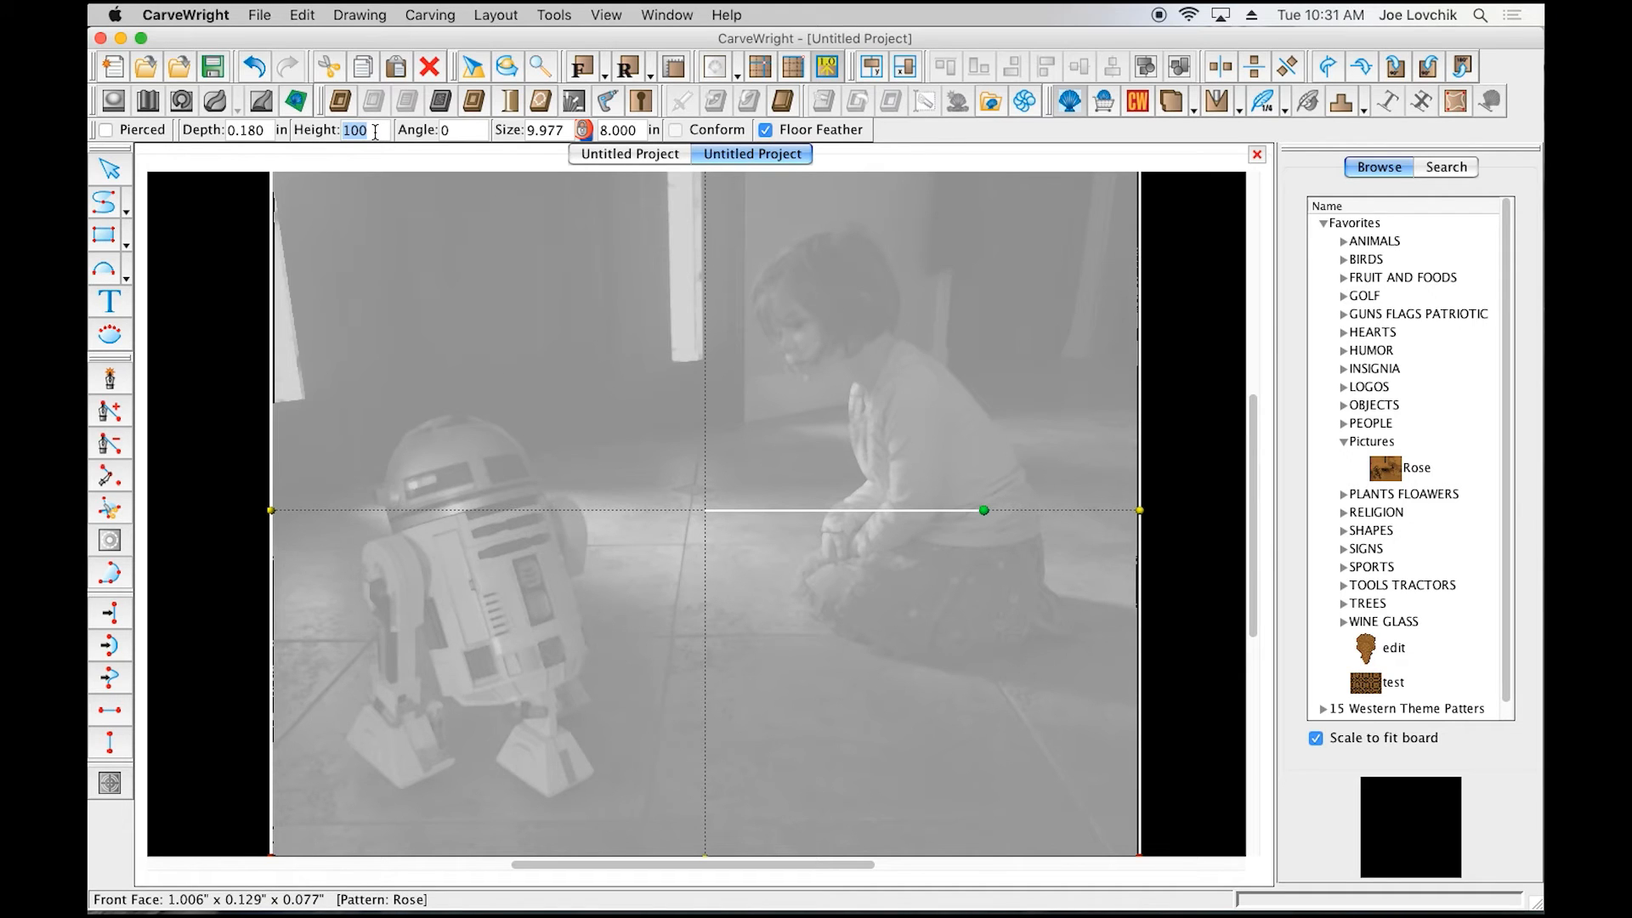
type("999")
key("Return")
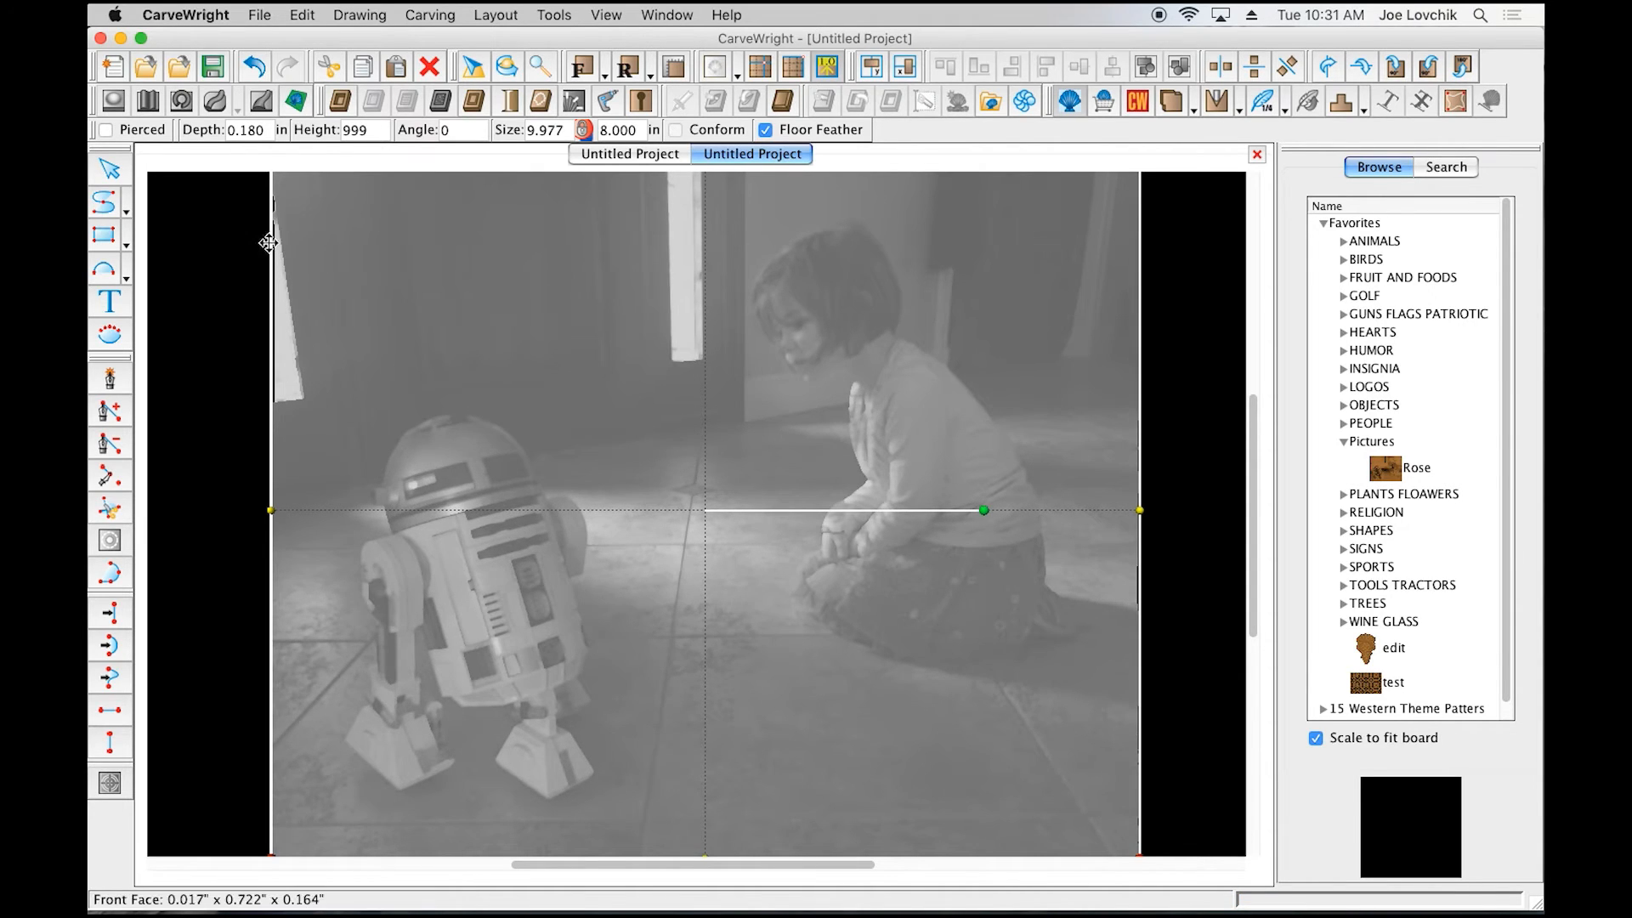
left_click(238, 289)
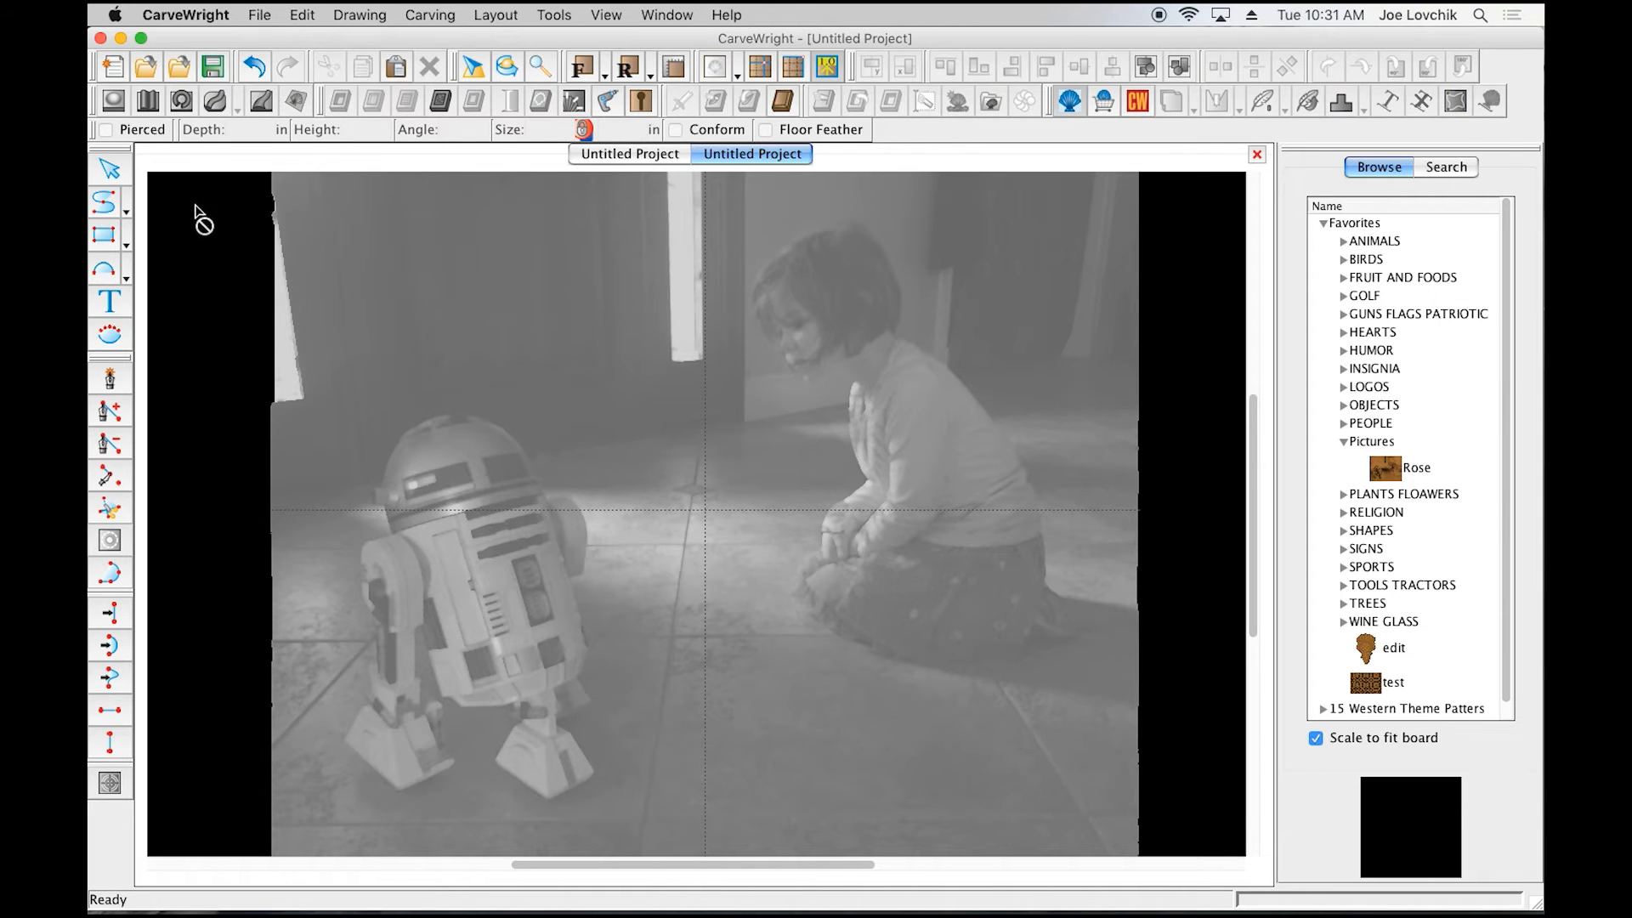
Step: Review the board's dimensions and finish settings, and change its pattern bit to the 1/32" Ballnose
left_click(303, 15)
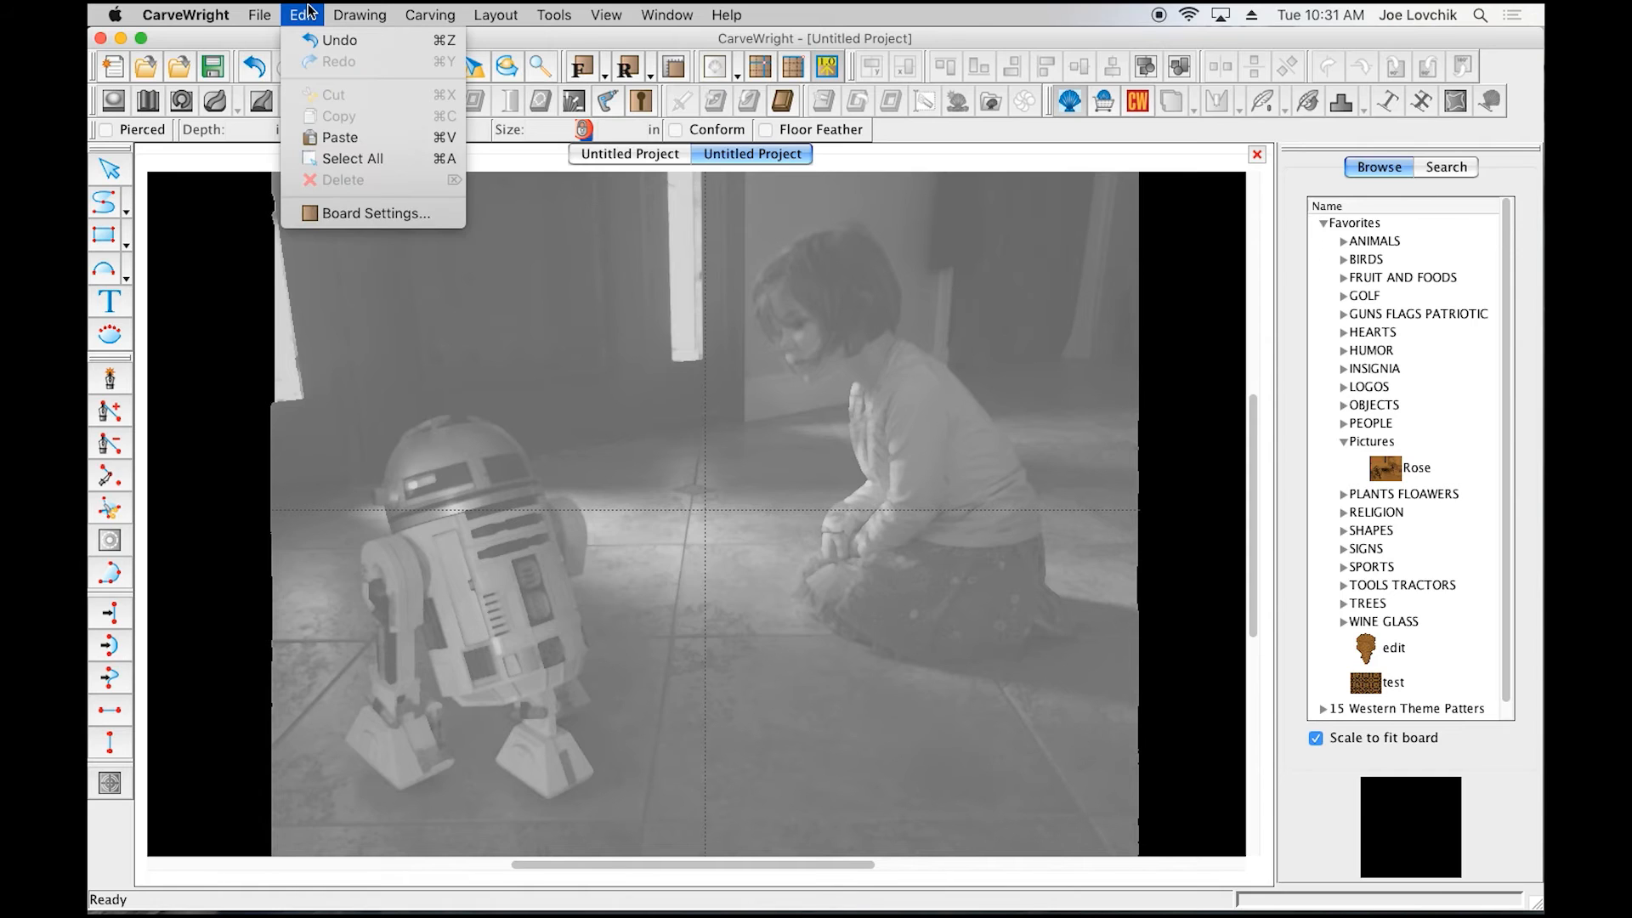
left_click(314, 212)
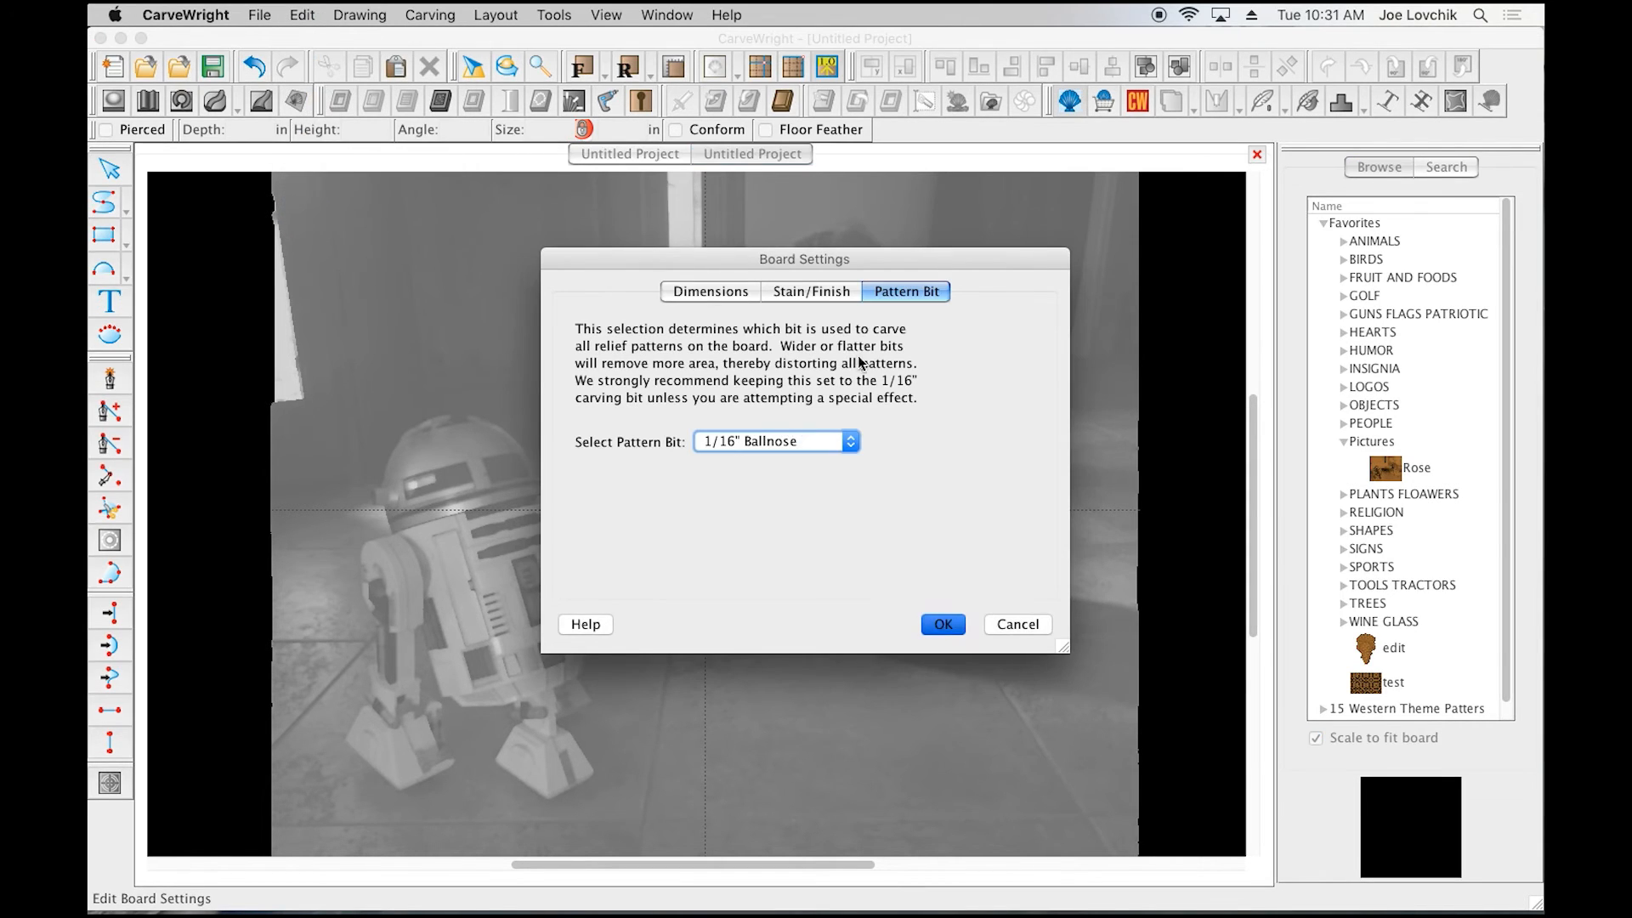
left_click(711, 293)
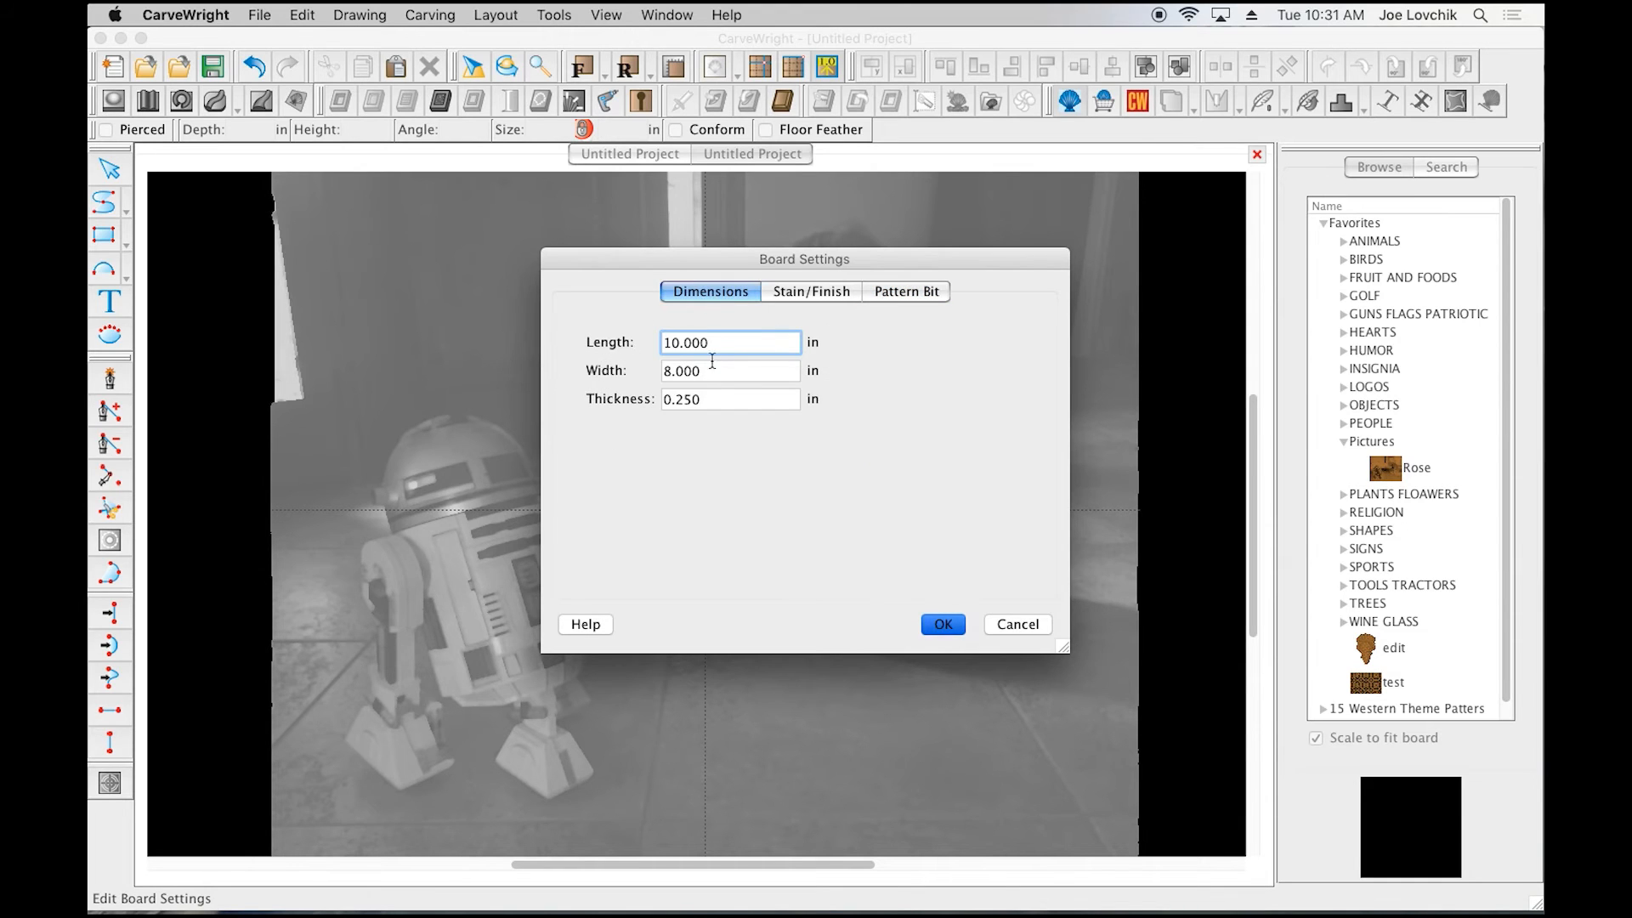
left_click(810, 293)
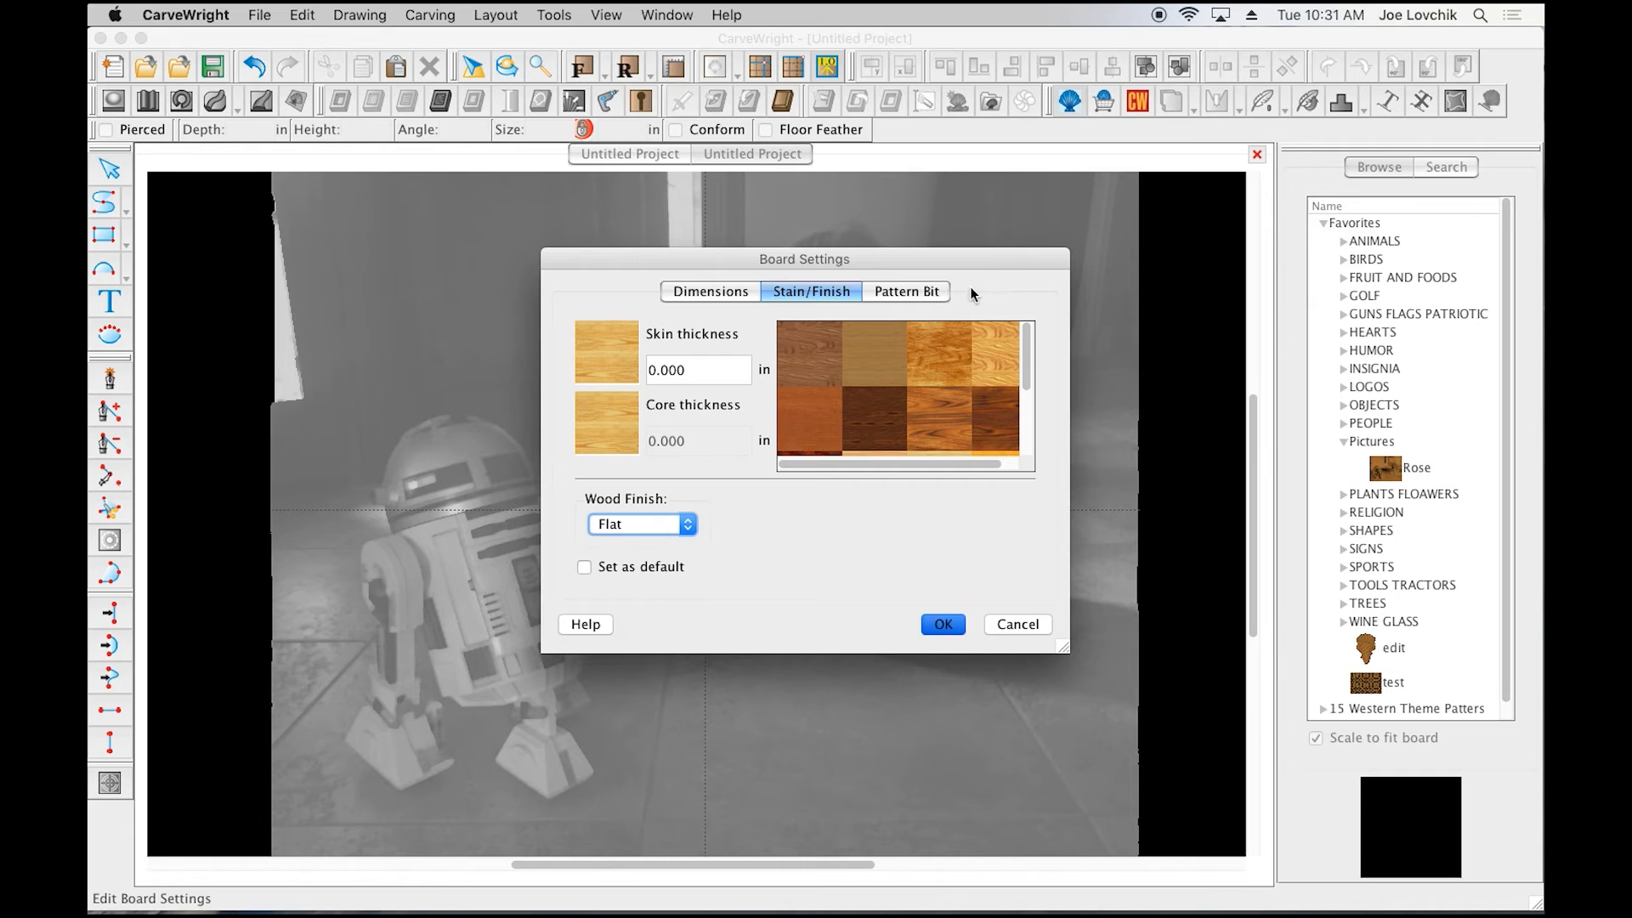
left_click(922, 291)
left_click_drag(879, 267, 1194, 260)
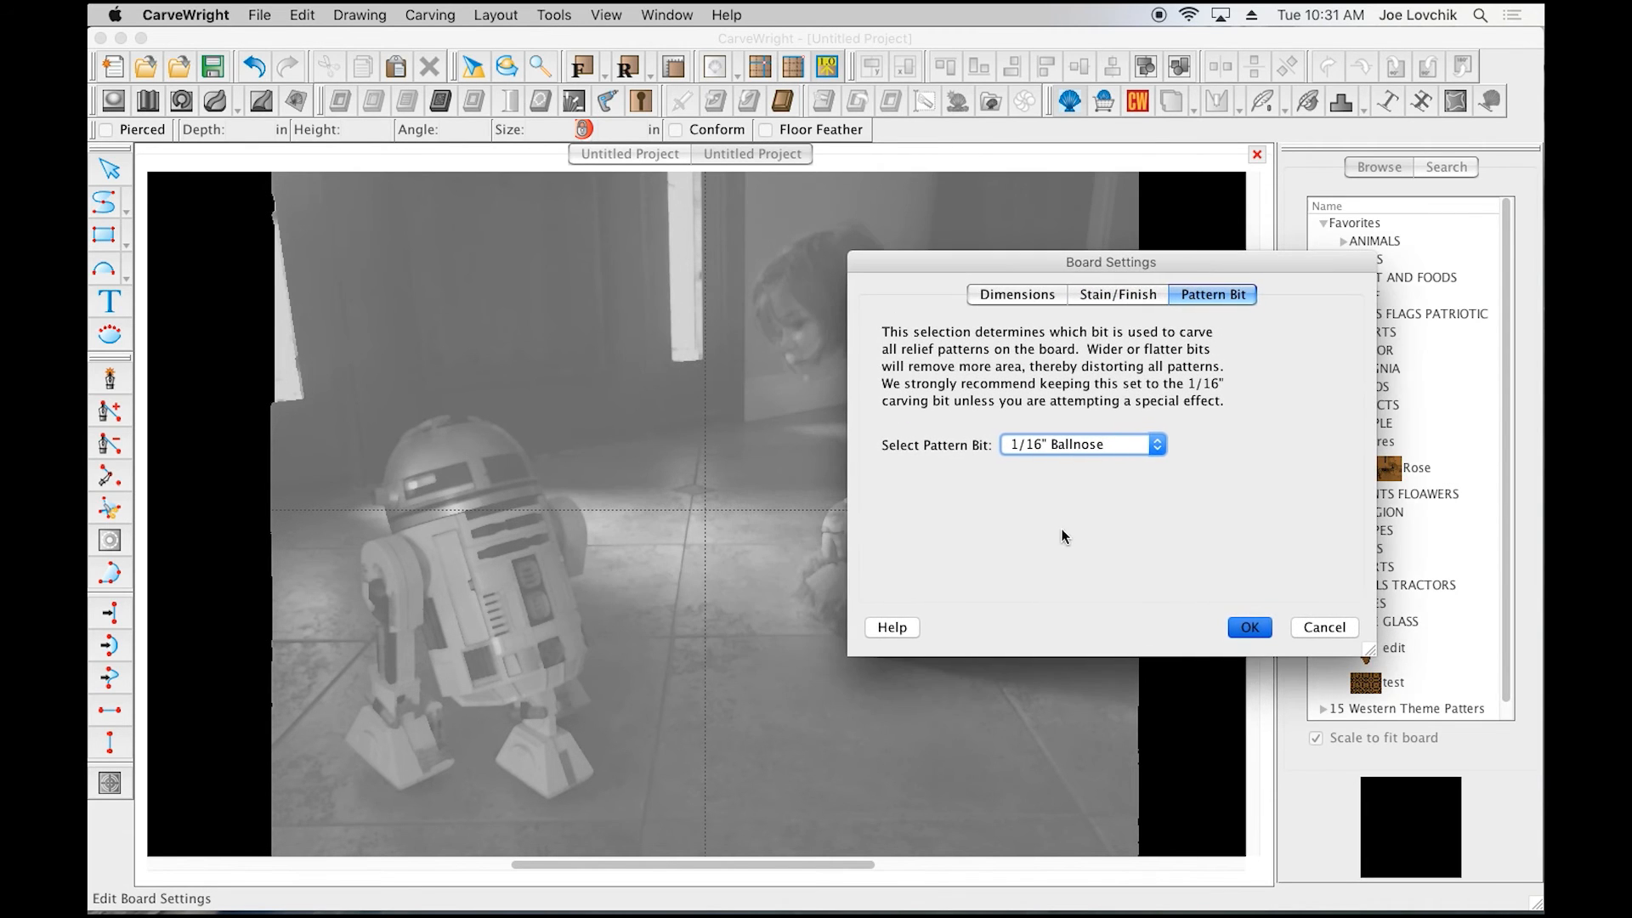
left_click(1111, 440)
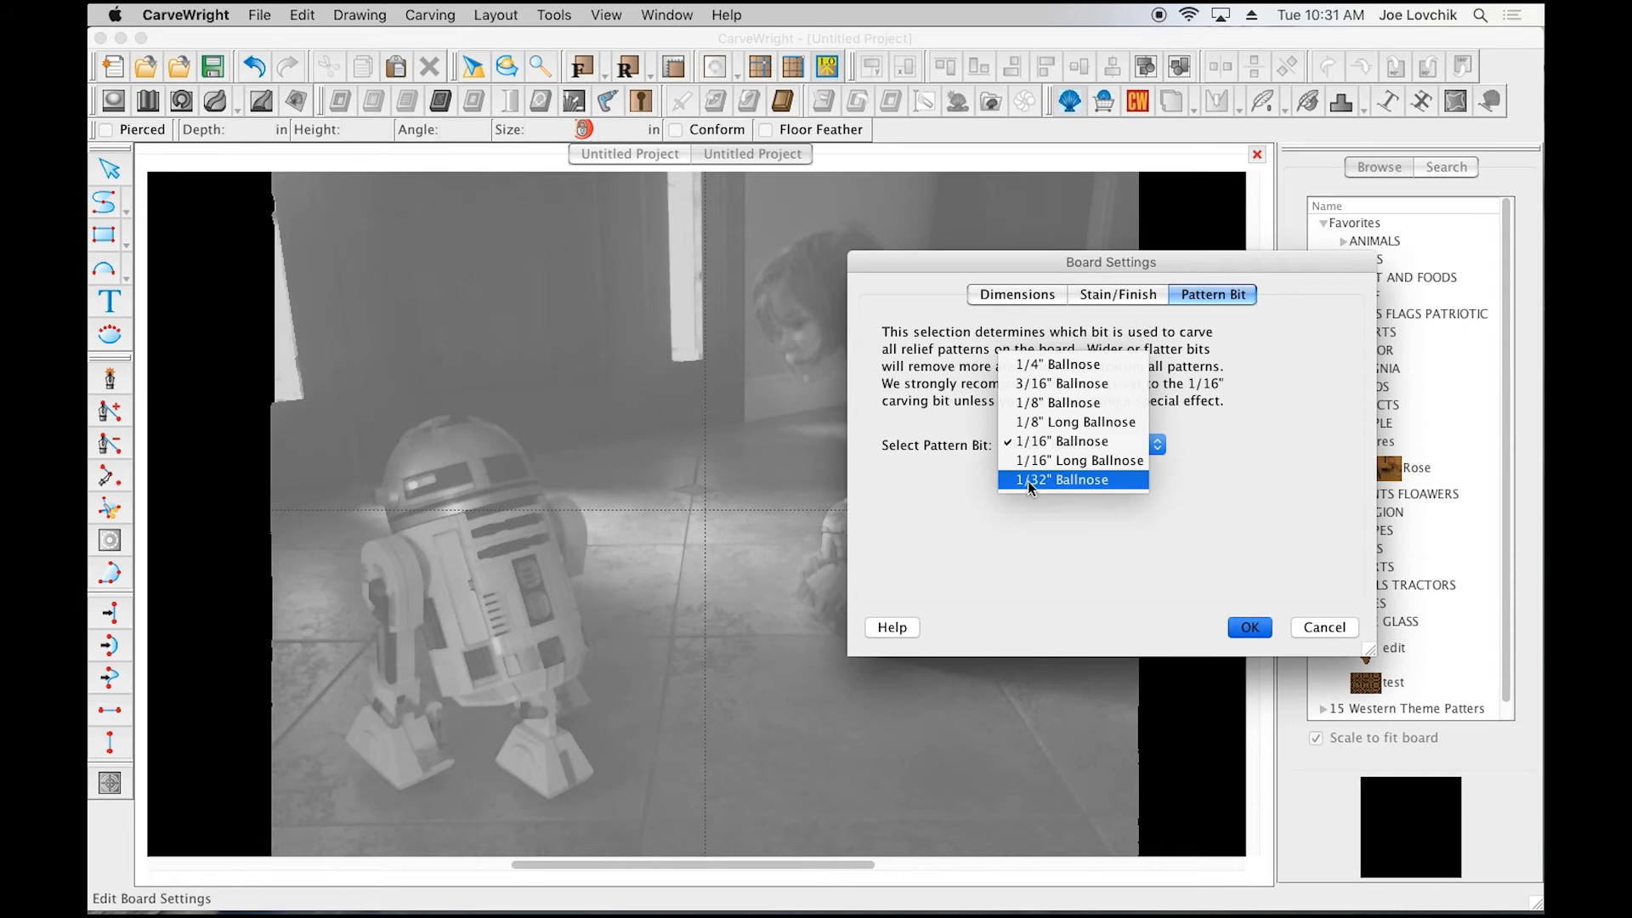
left_click(1084, 481)
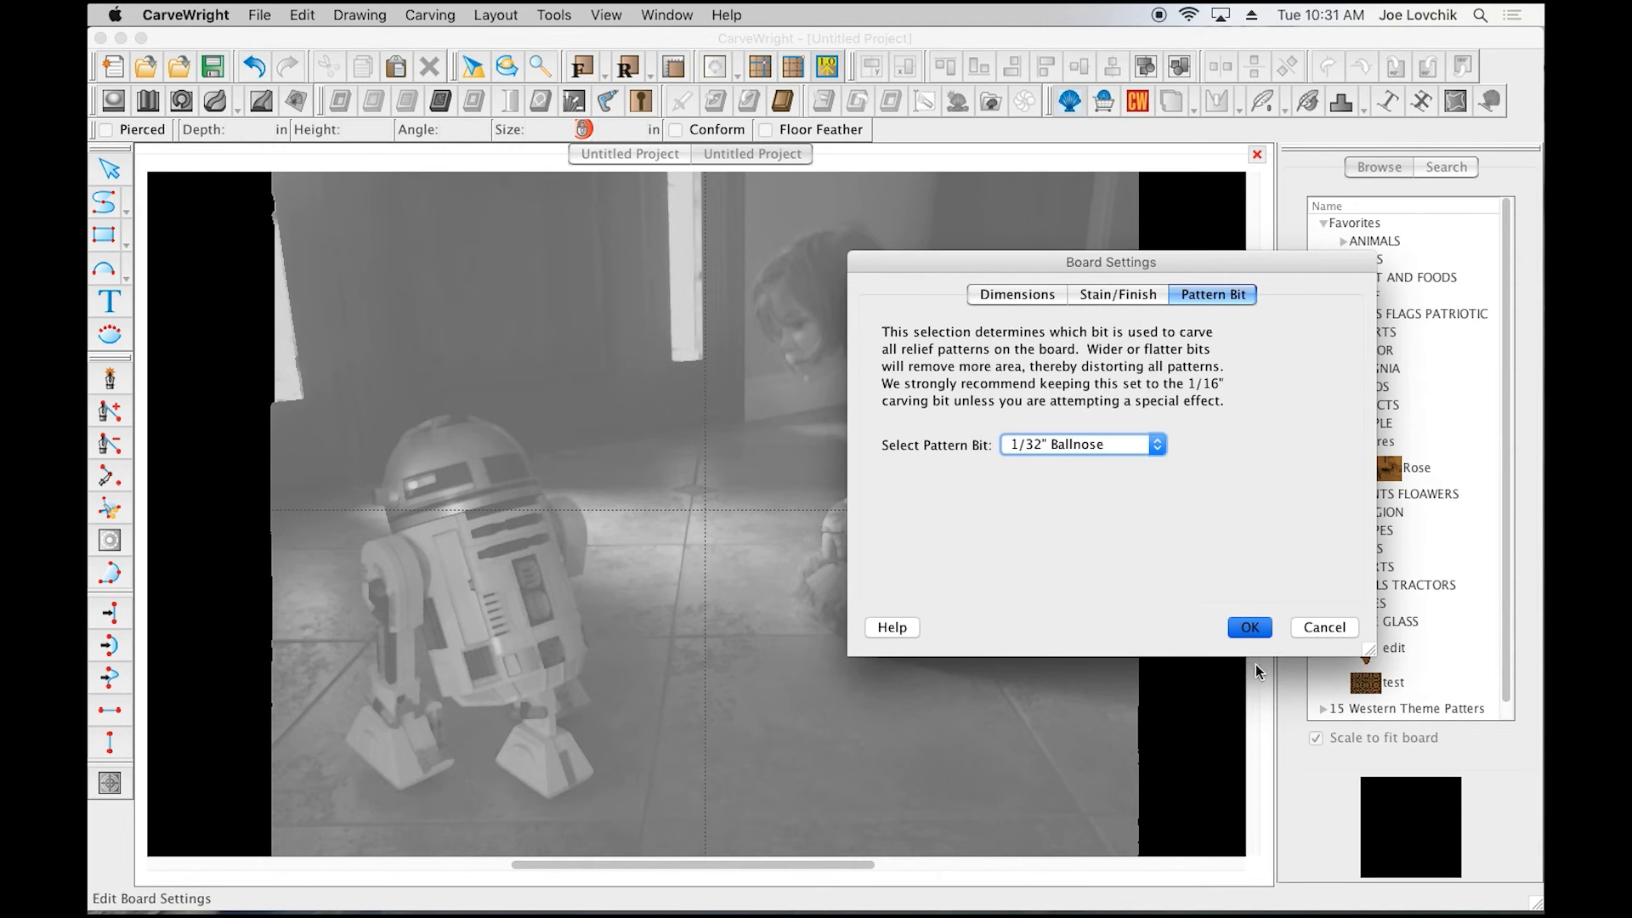
left_click(1250, 628)
left_click(1250, 627)
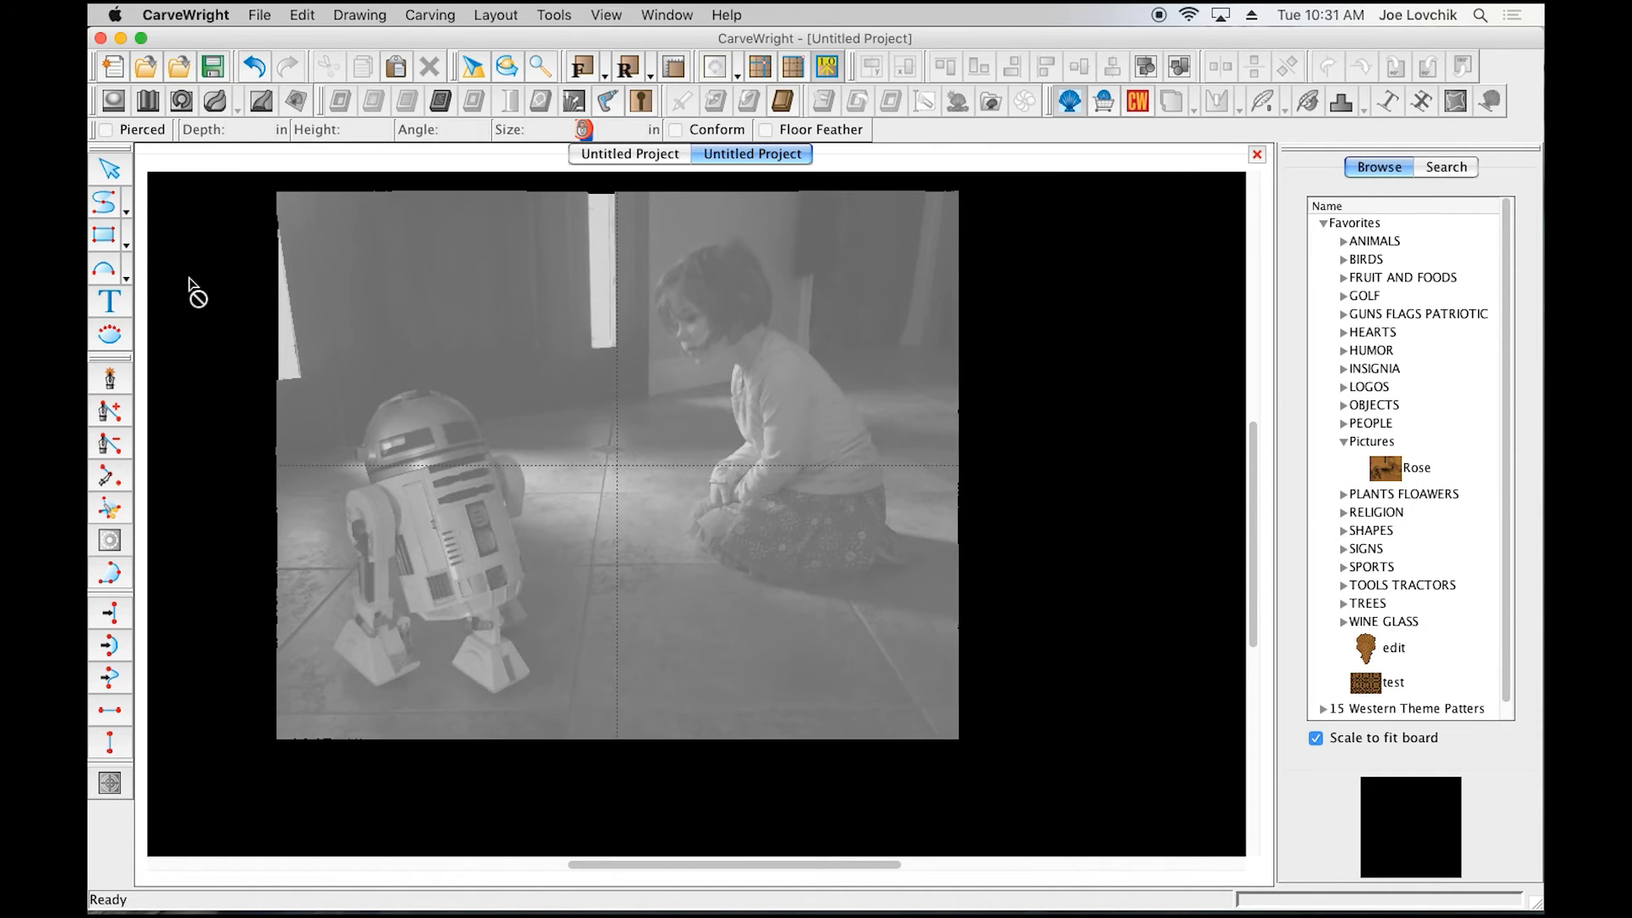
left_click_drag(1252, 492, 1252, 483)
left_click_drag(818, 860, 792, 860)
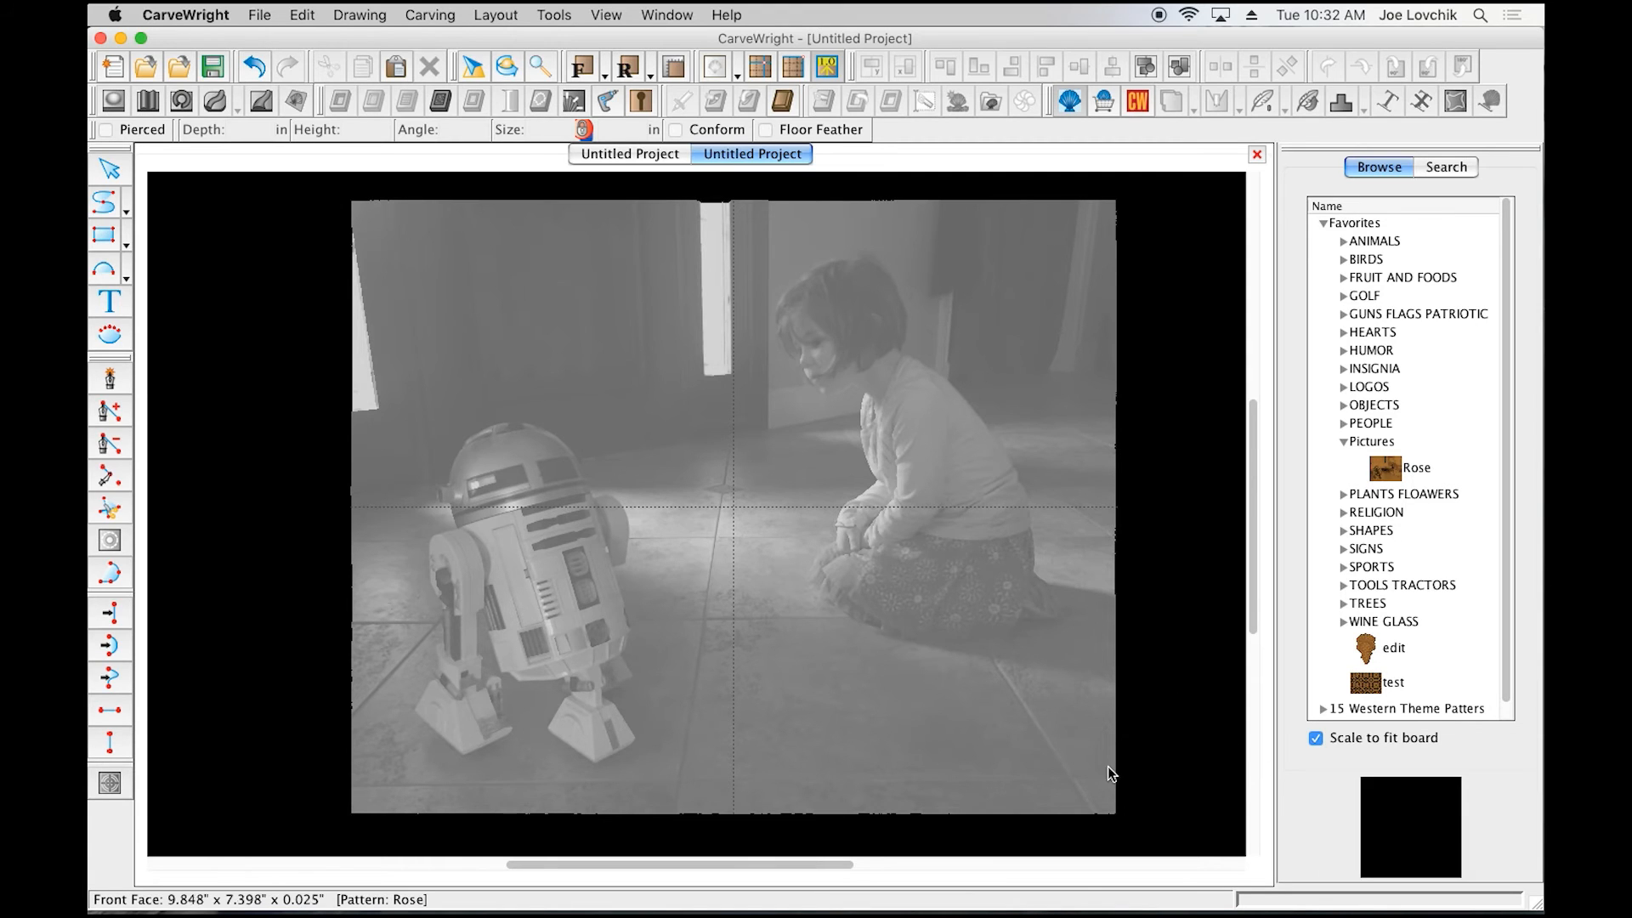
left_click_drag(738, 864, 744, 861)
left_click_drag(1251, 508, 1251, 505)
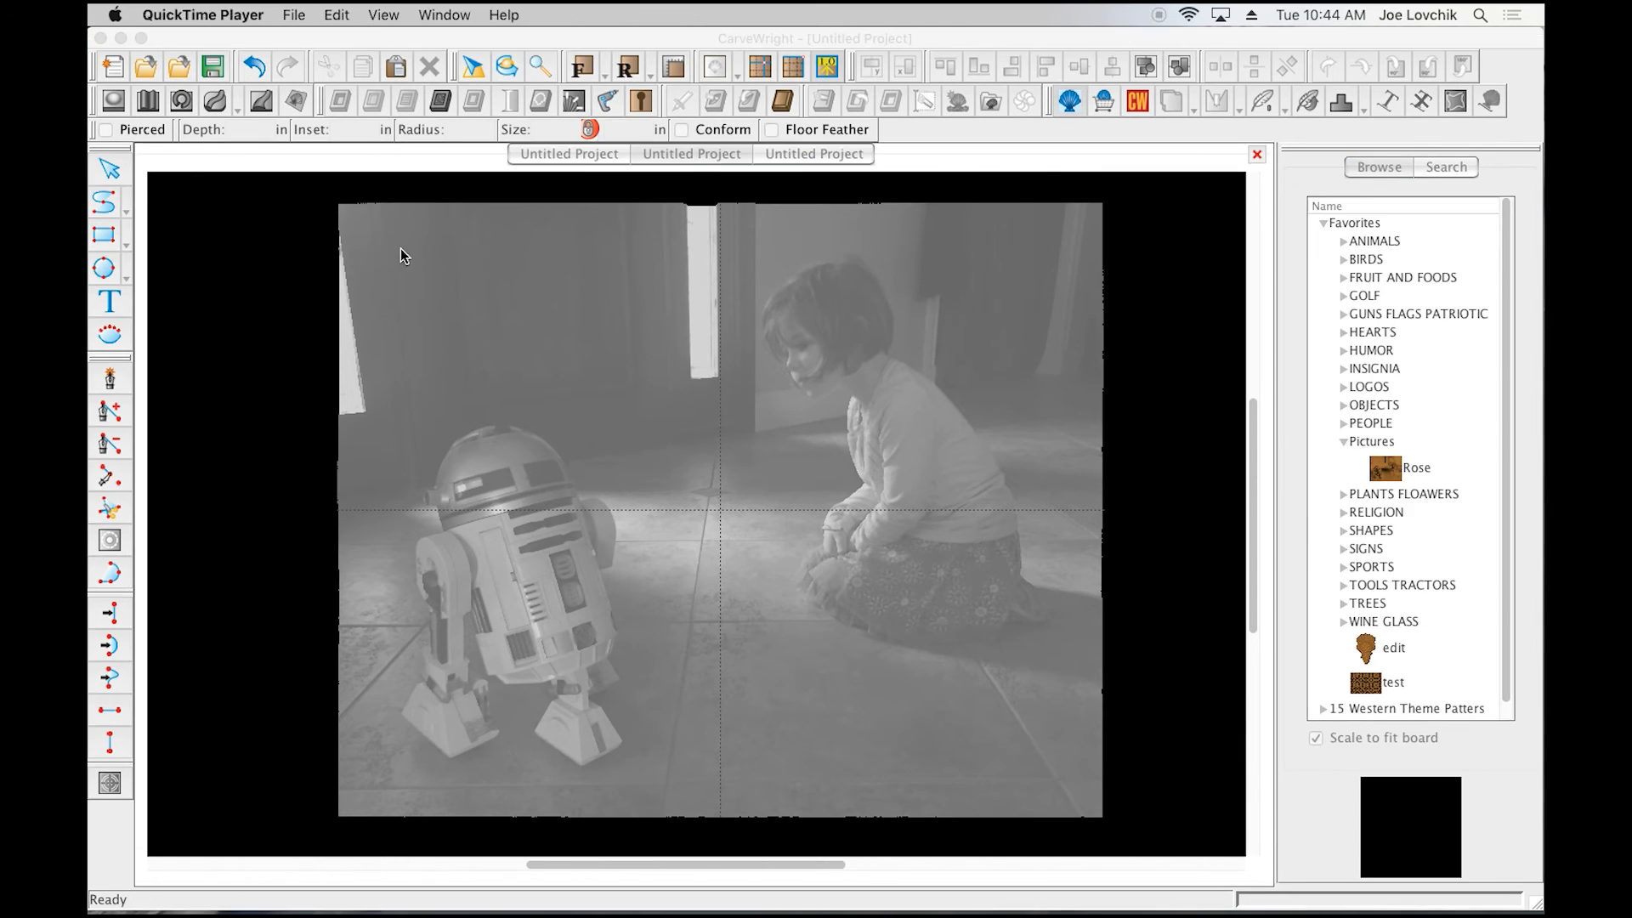
Step: Start uploading the project to the flash card, and accept the machine's control logic update to version 3.103.00007
left_click(319, 36)
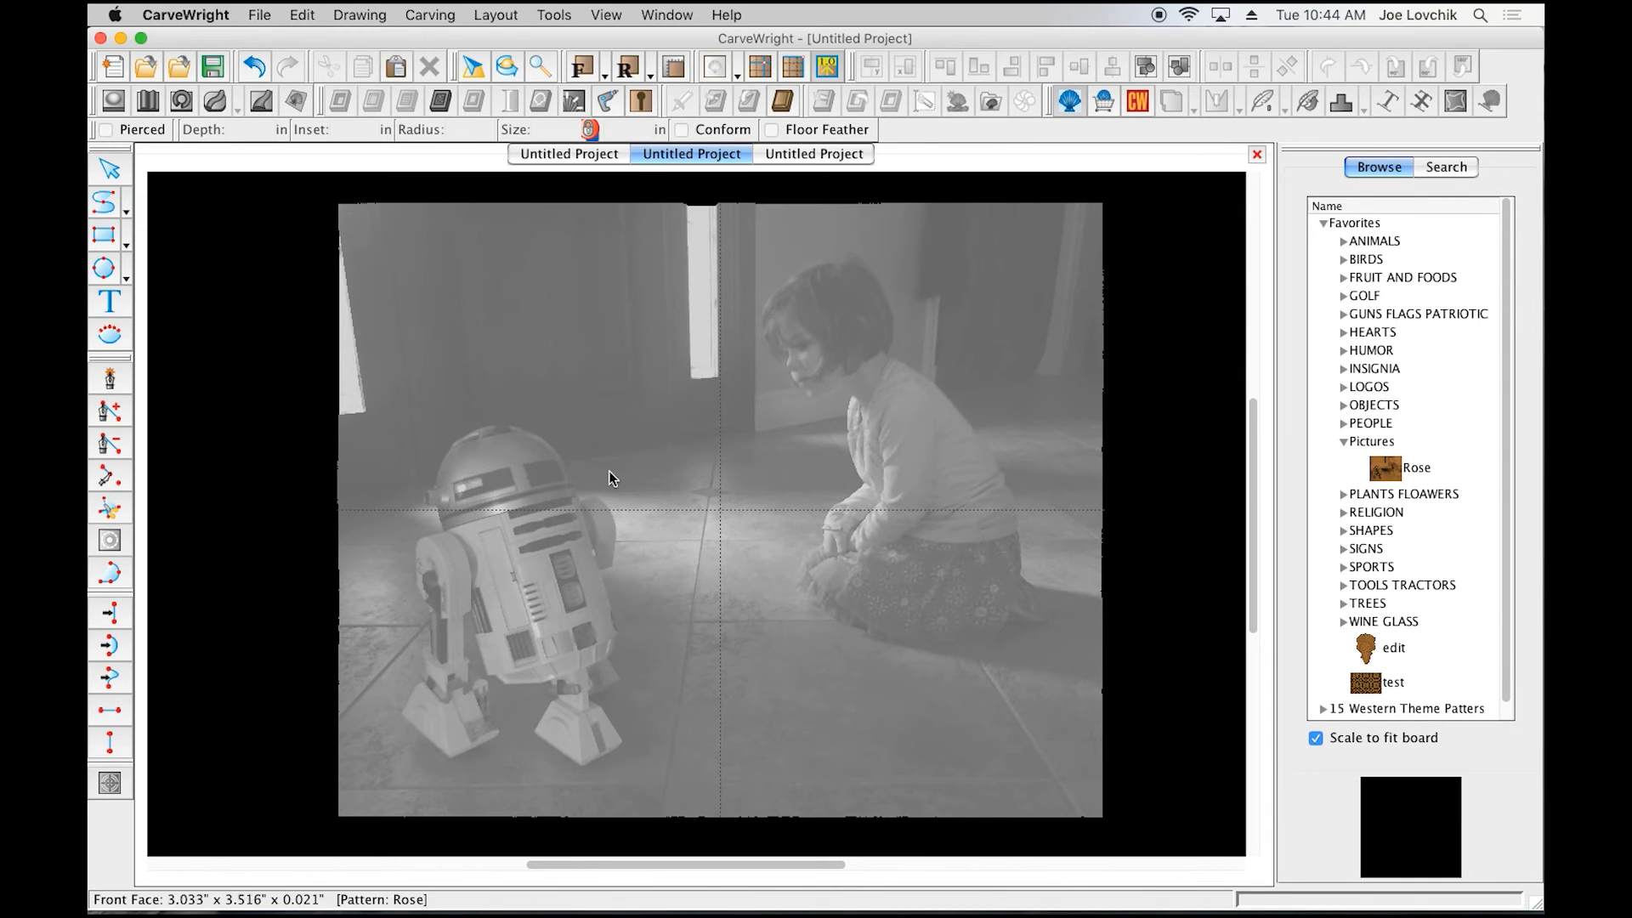
left_click(259, 15)
left_click(299, 215)
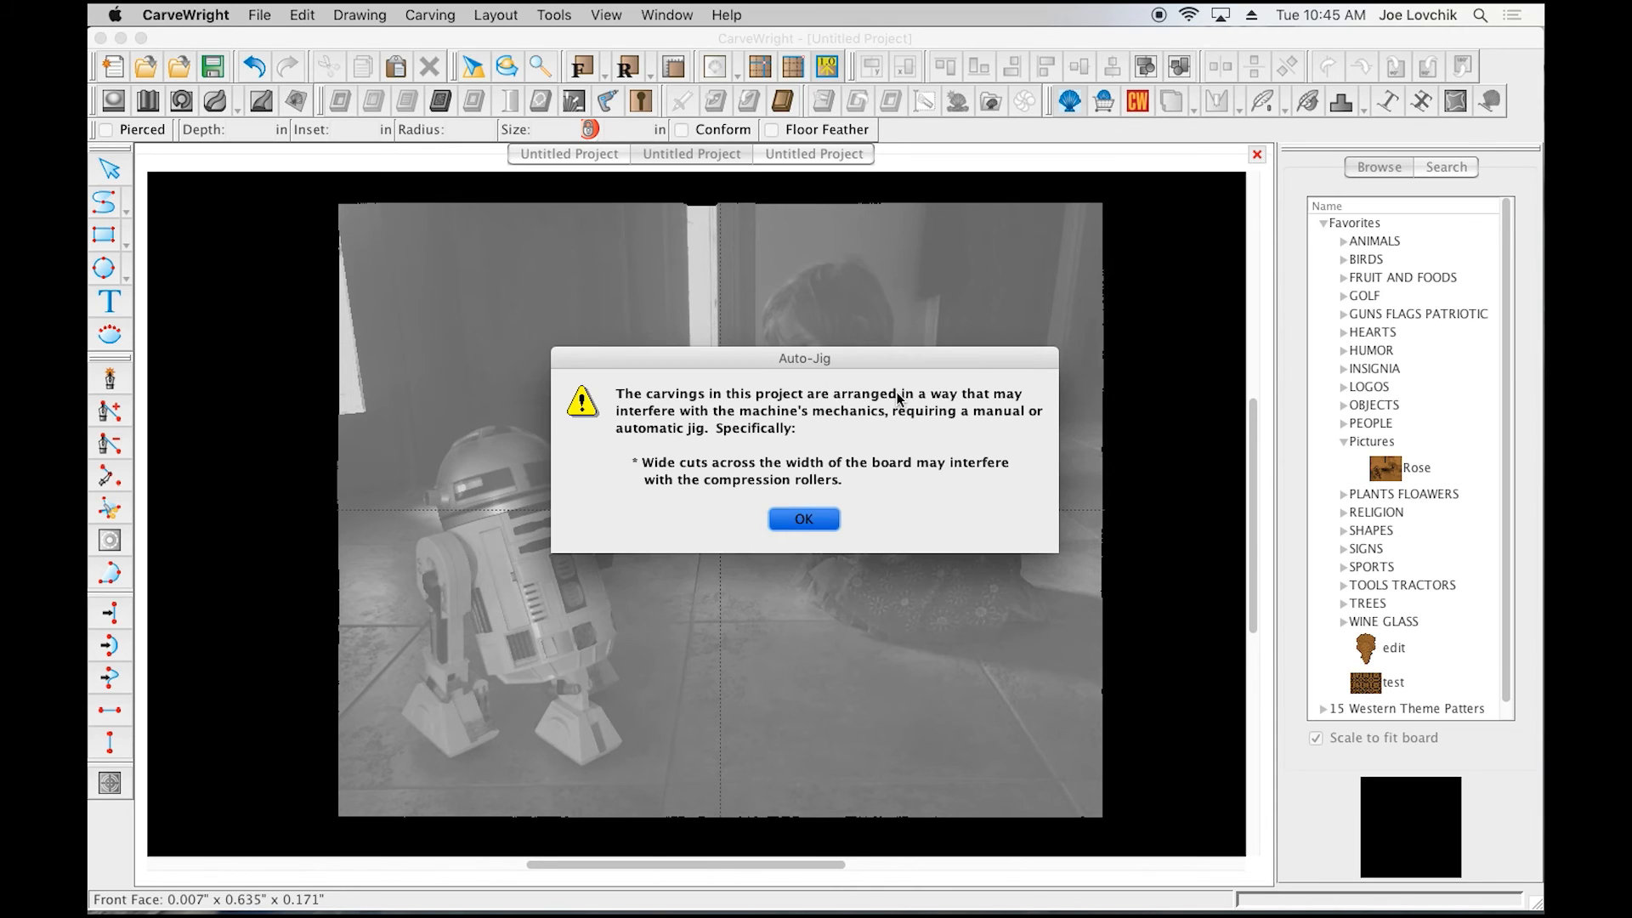
left_click(804, 520)
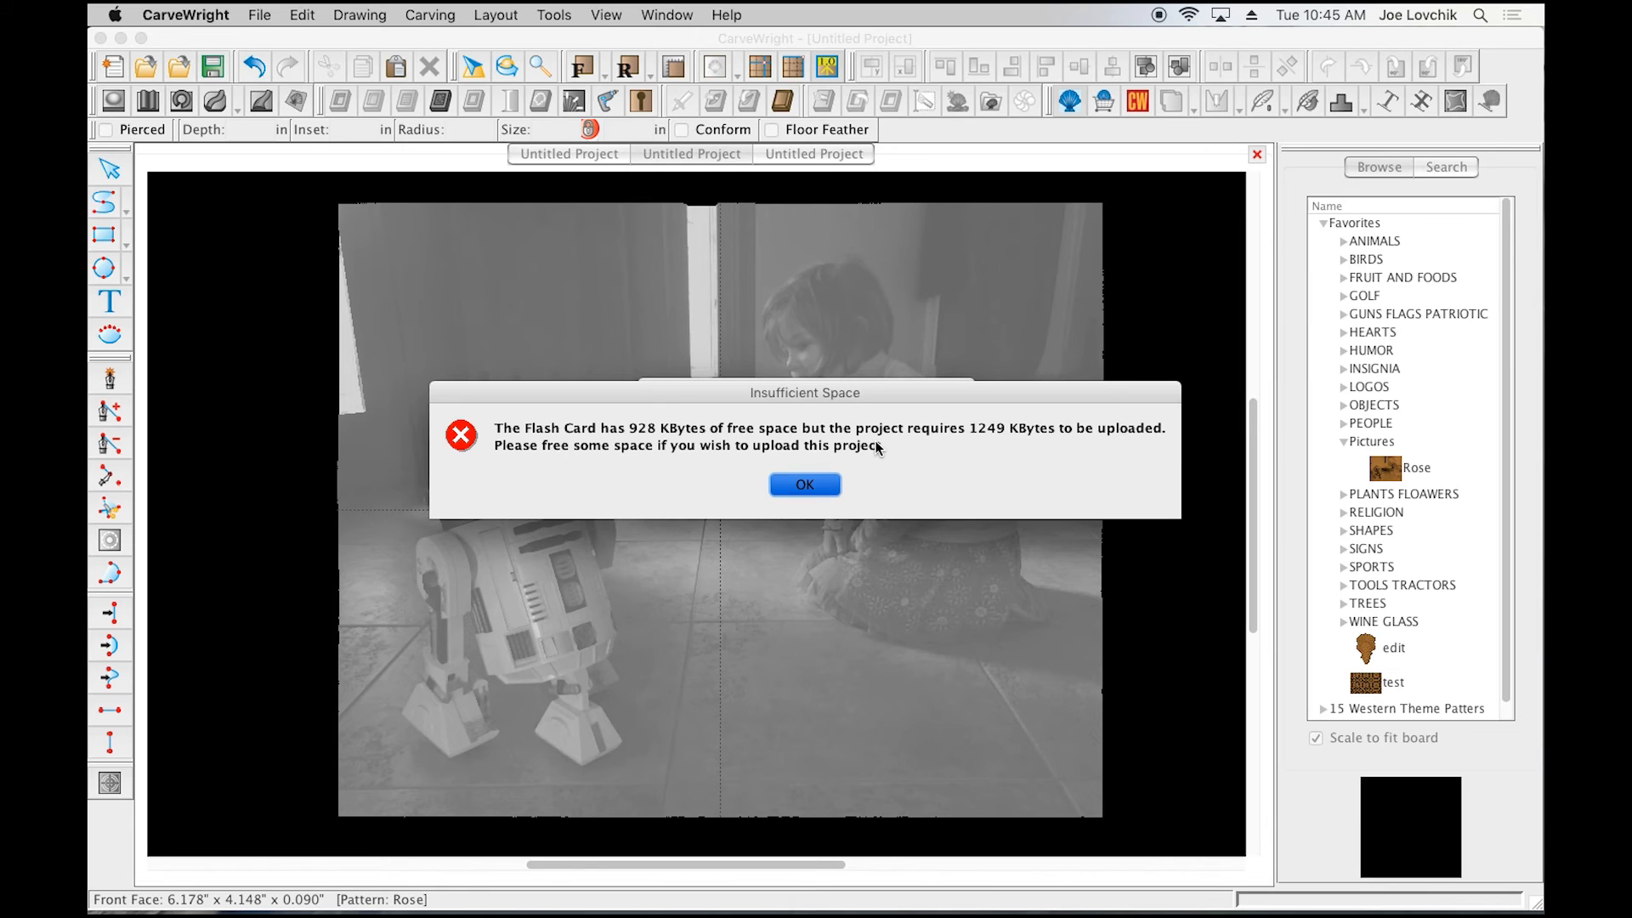
left_click(804, 486)
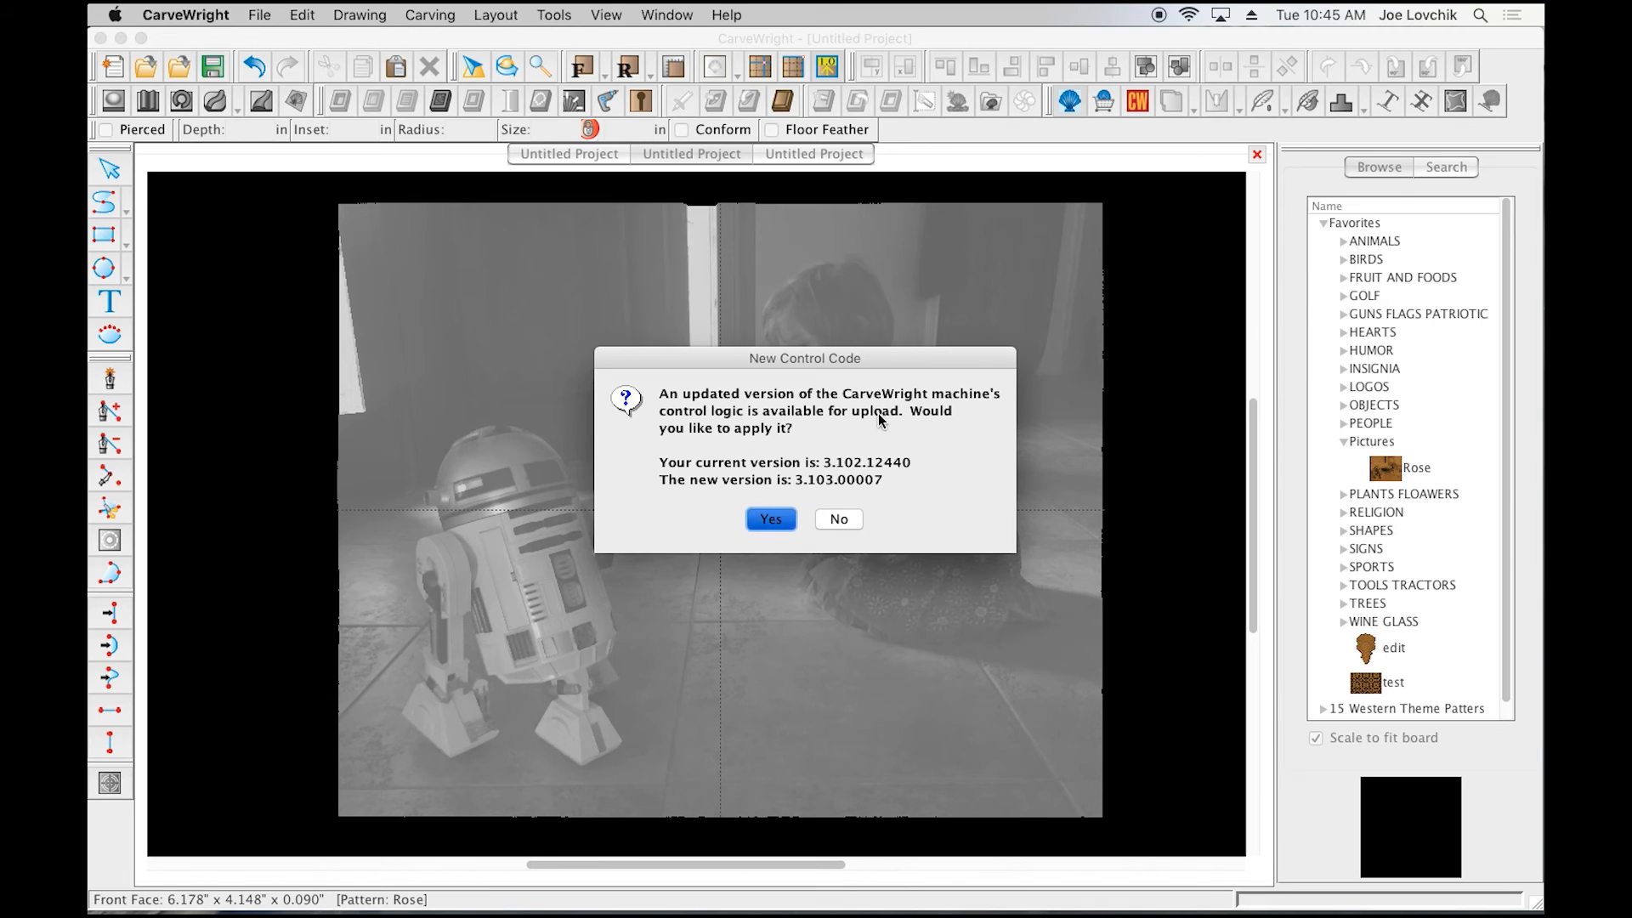
left_click(771, 520)
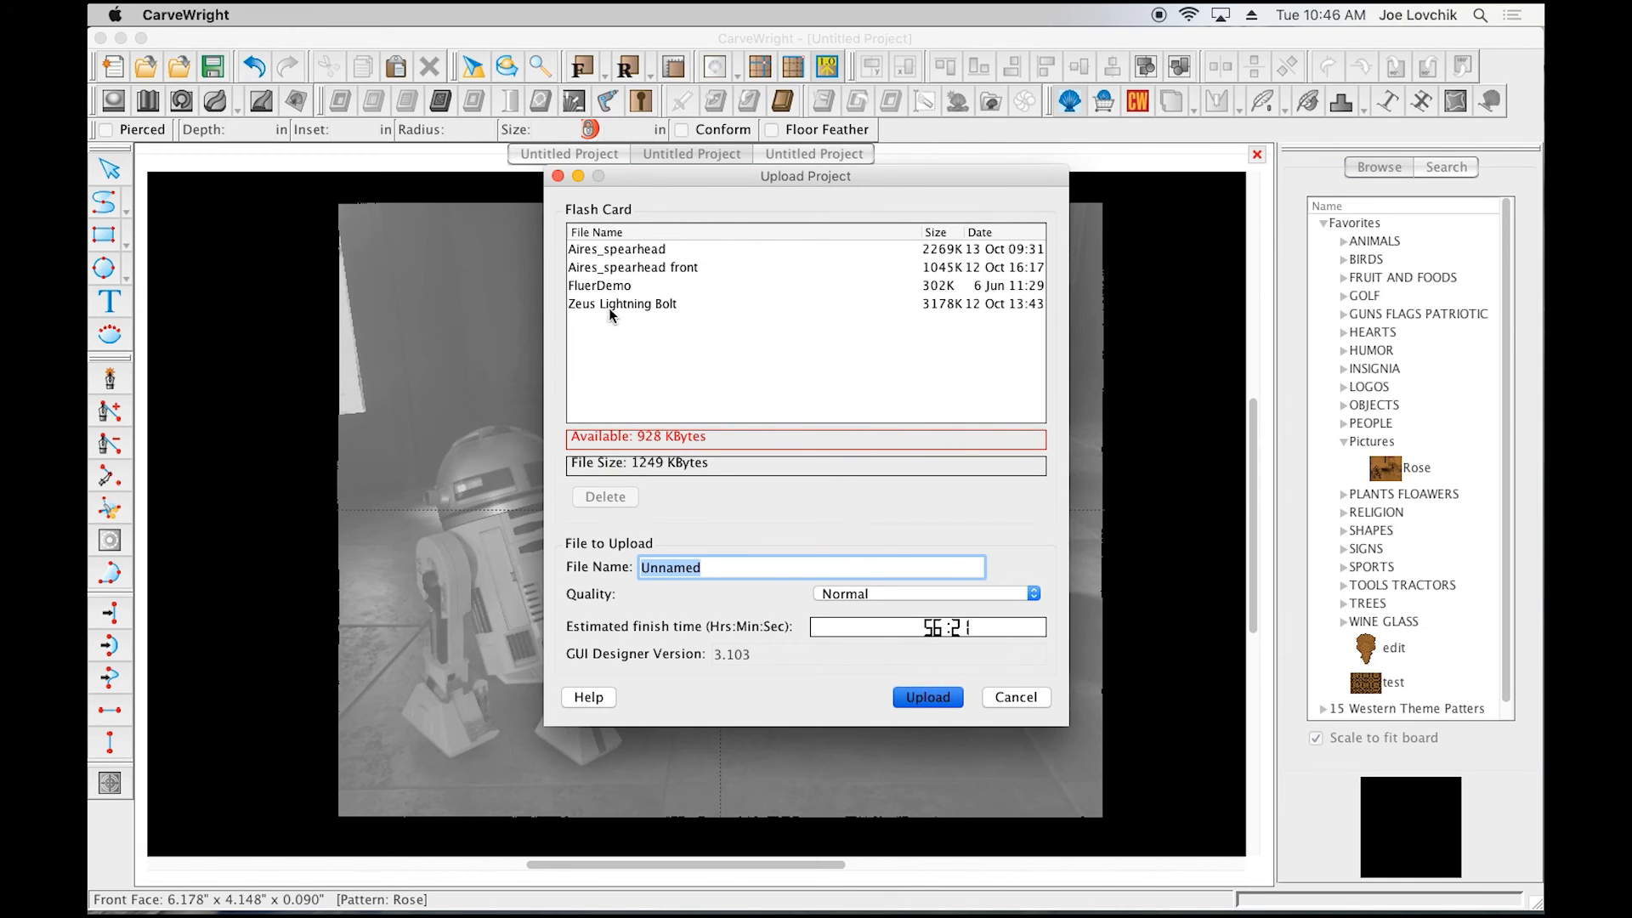
Step: Delete Aires_spearhead, Aires_spearhead front, FluerDemo and Zeus Lightning Bolt from the flash card
left_click(620, 248)
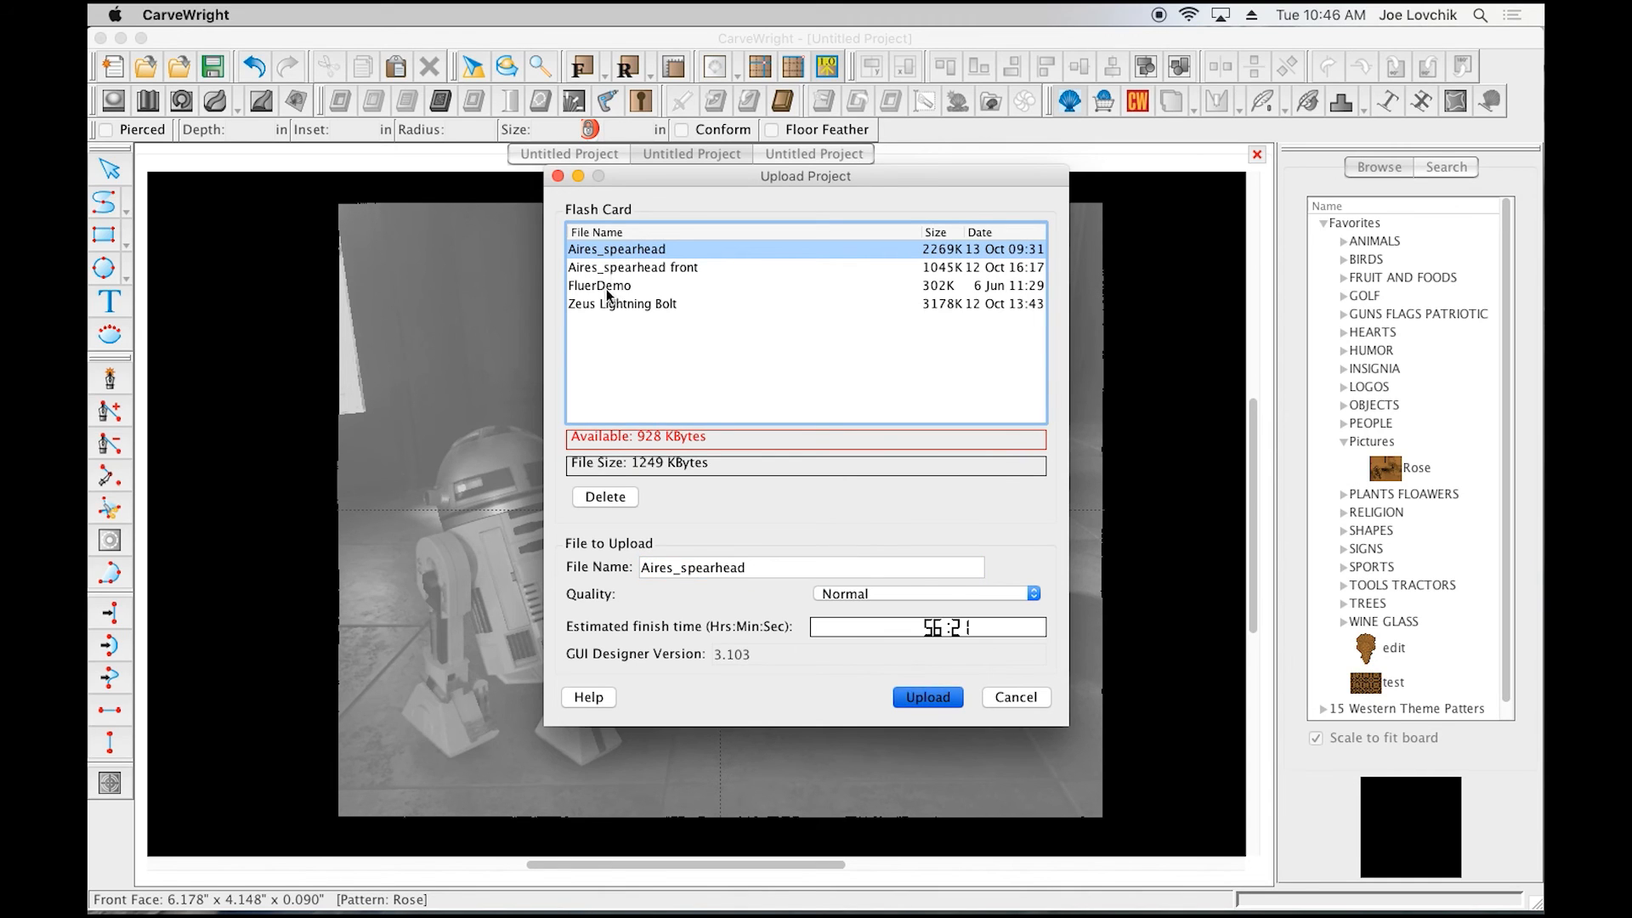
left_click(623, 304, "shift")
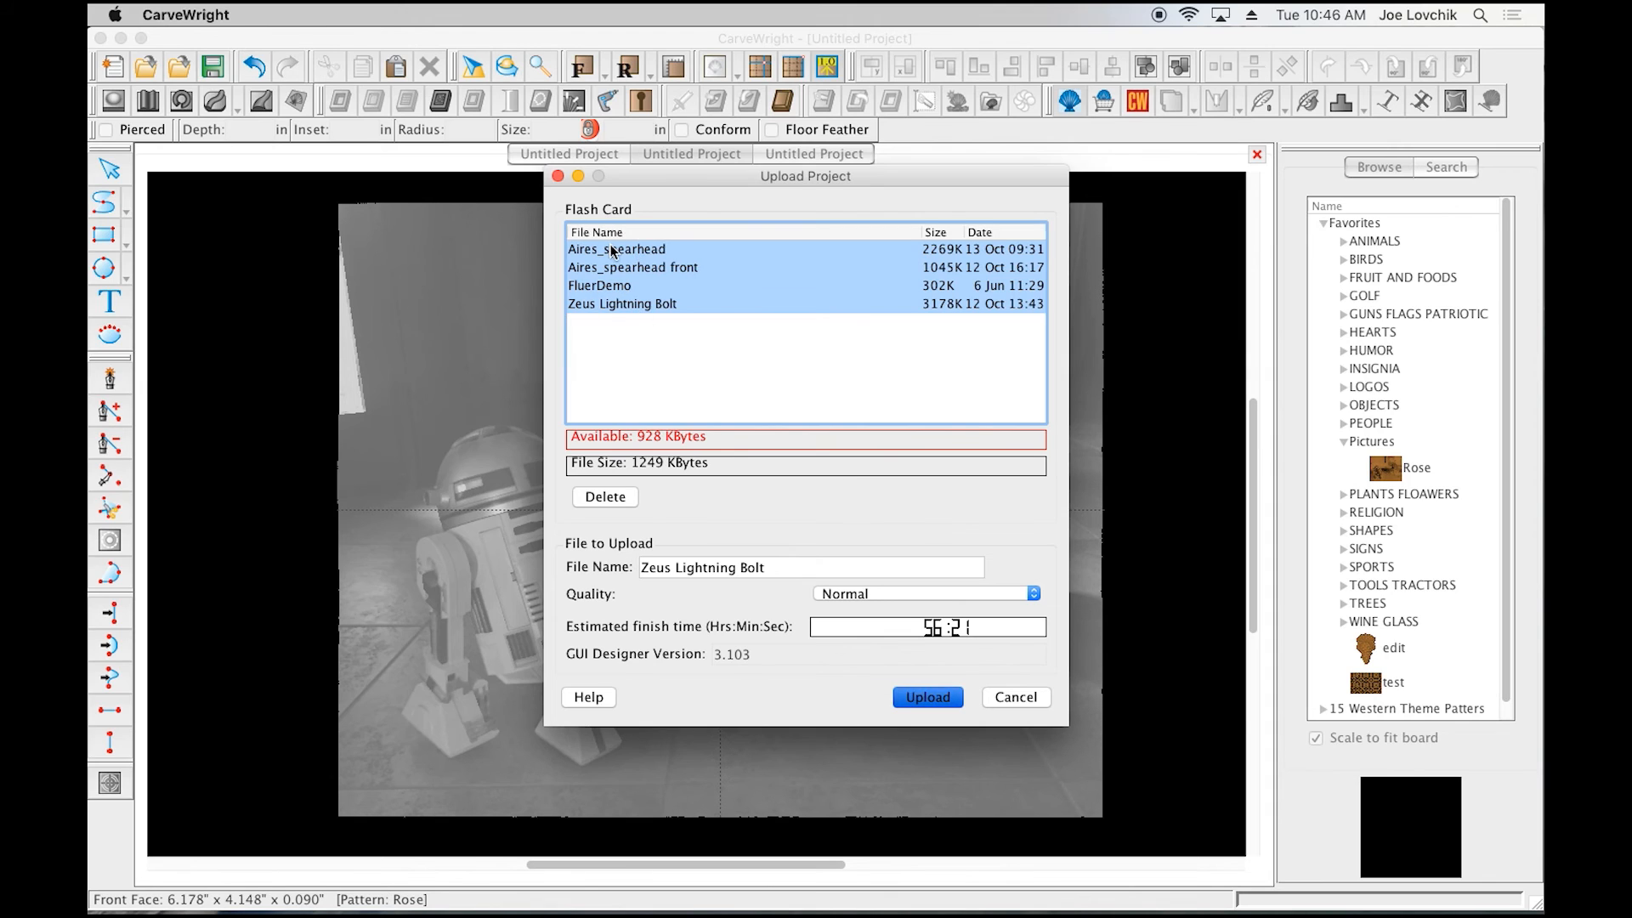
left_click(605, 497)
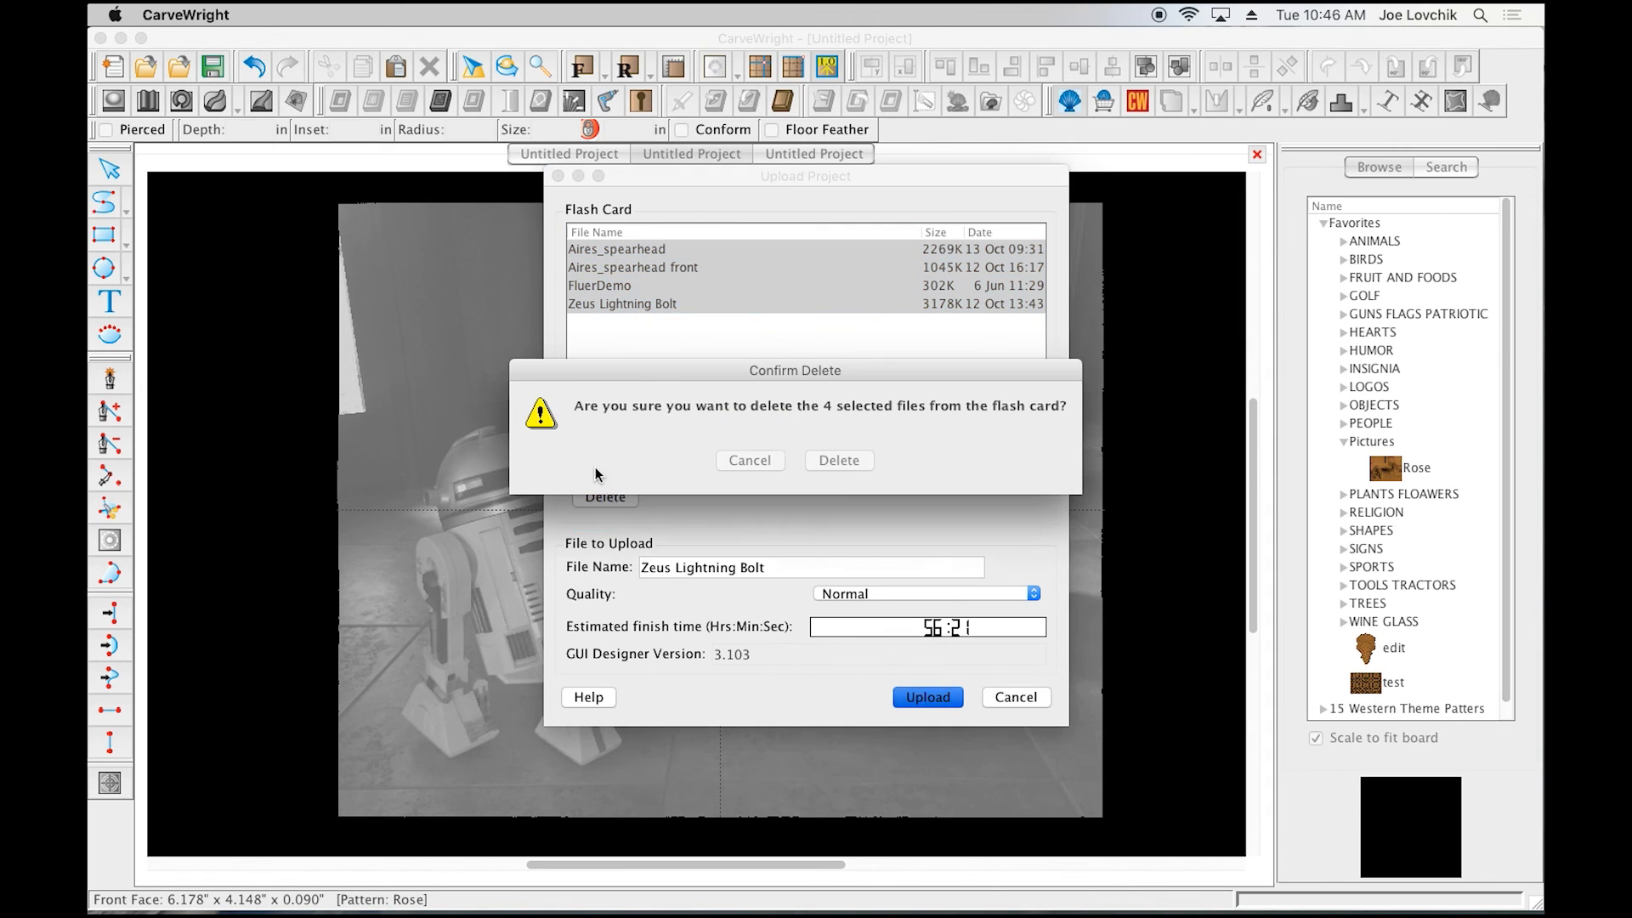
left_click(848, 459)
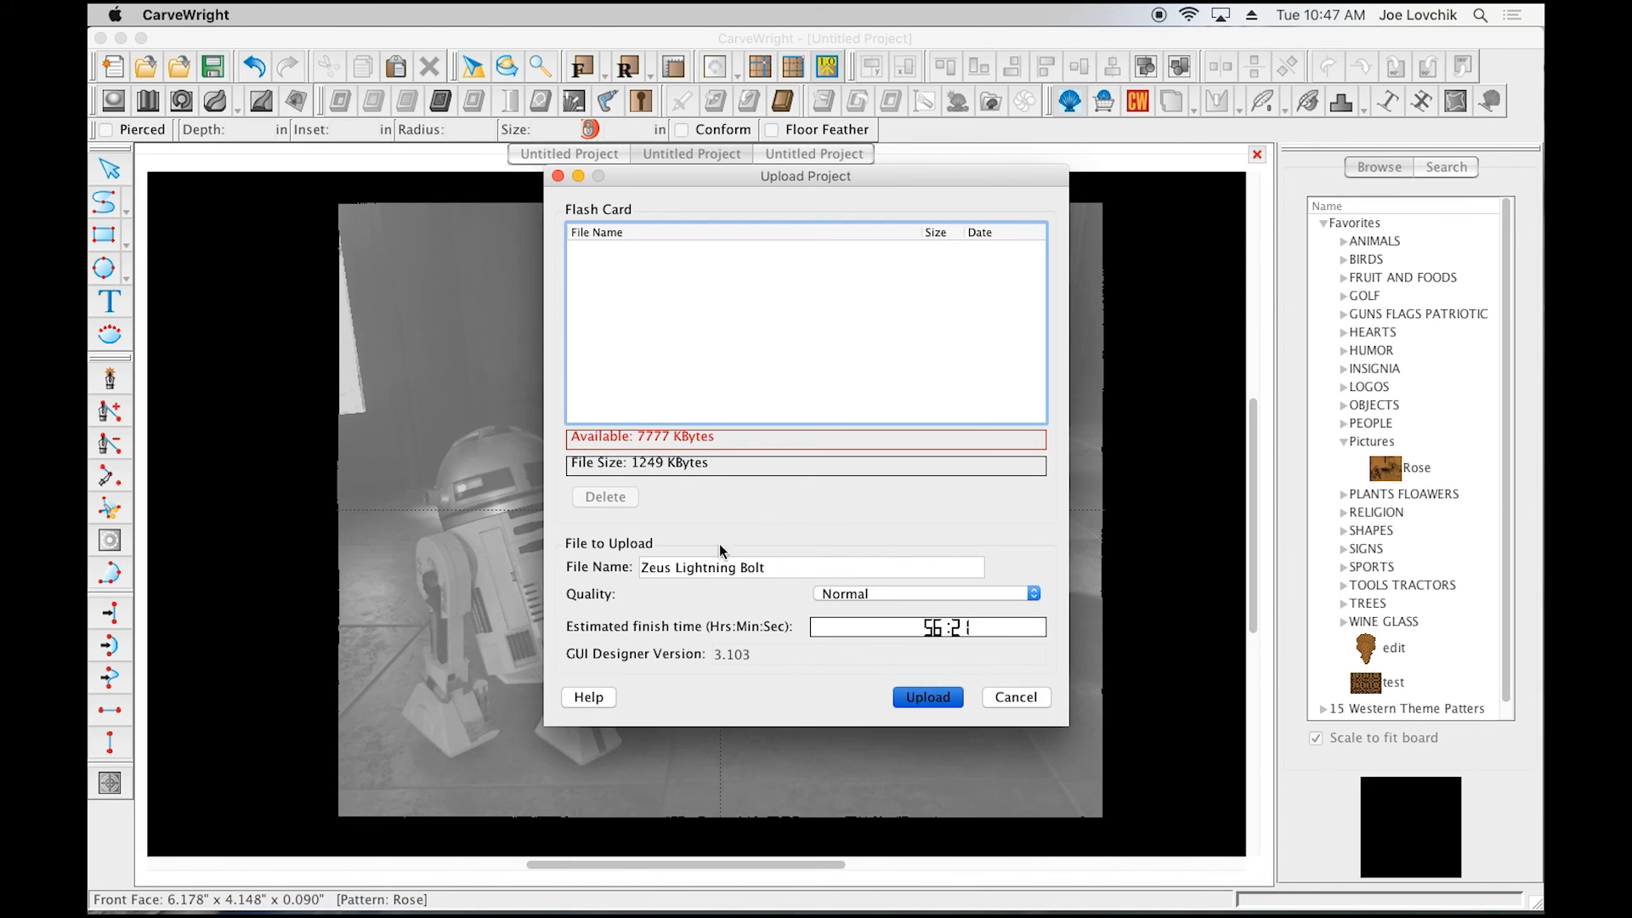
Step: Rename the file for upload as Rose R2 Litho
left_click_drag(790, 569, 614, 571)
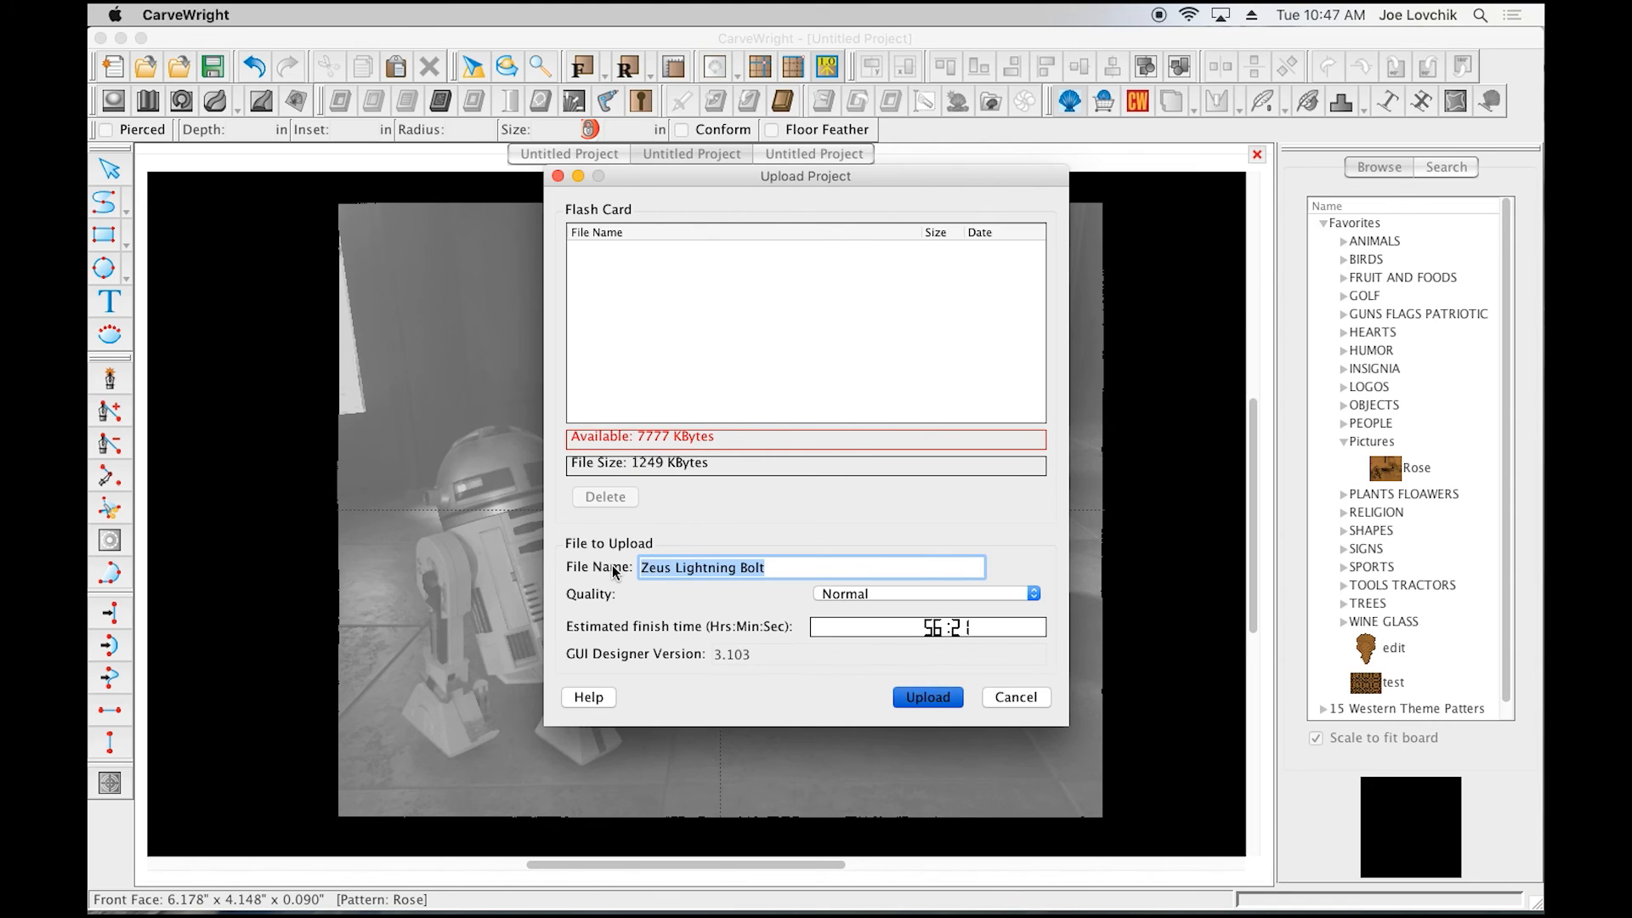
type("Rose")
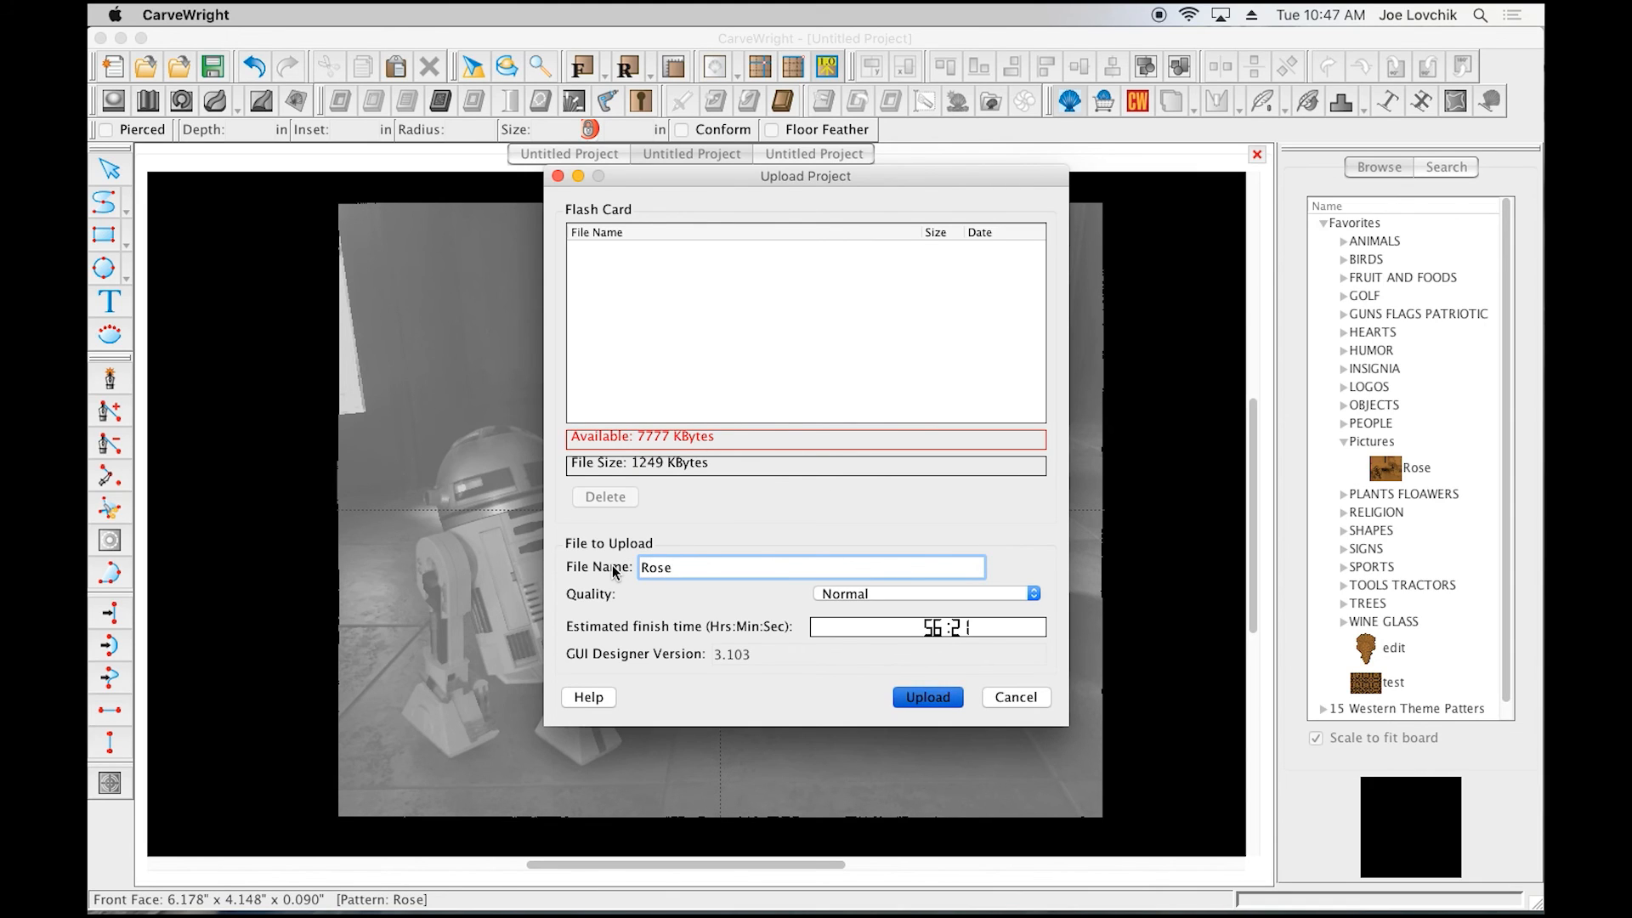
type(" R2 Litho")
Step: Examine the carving quality options offered for the upload, keeping Normal selected
left_click(910, 592)
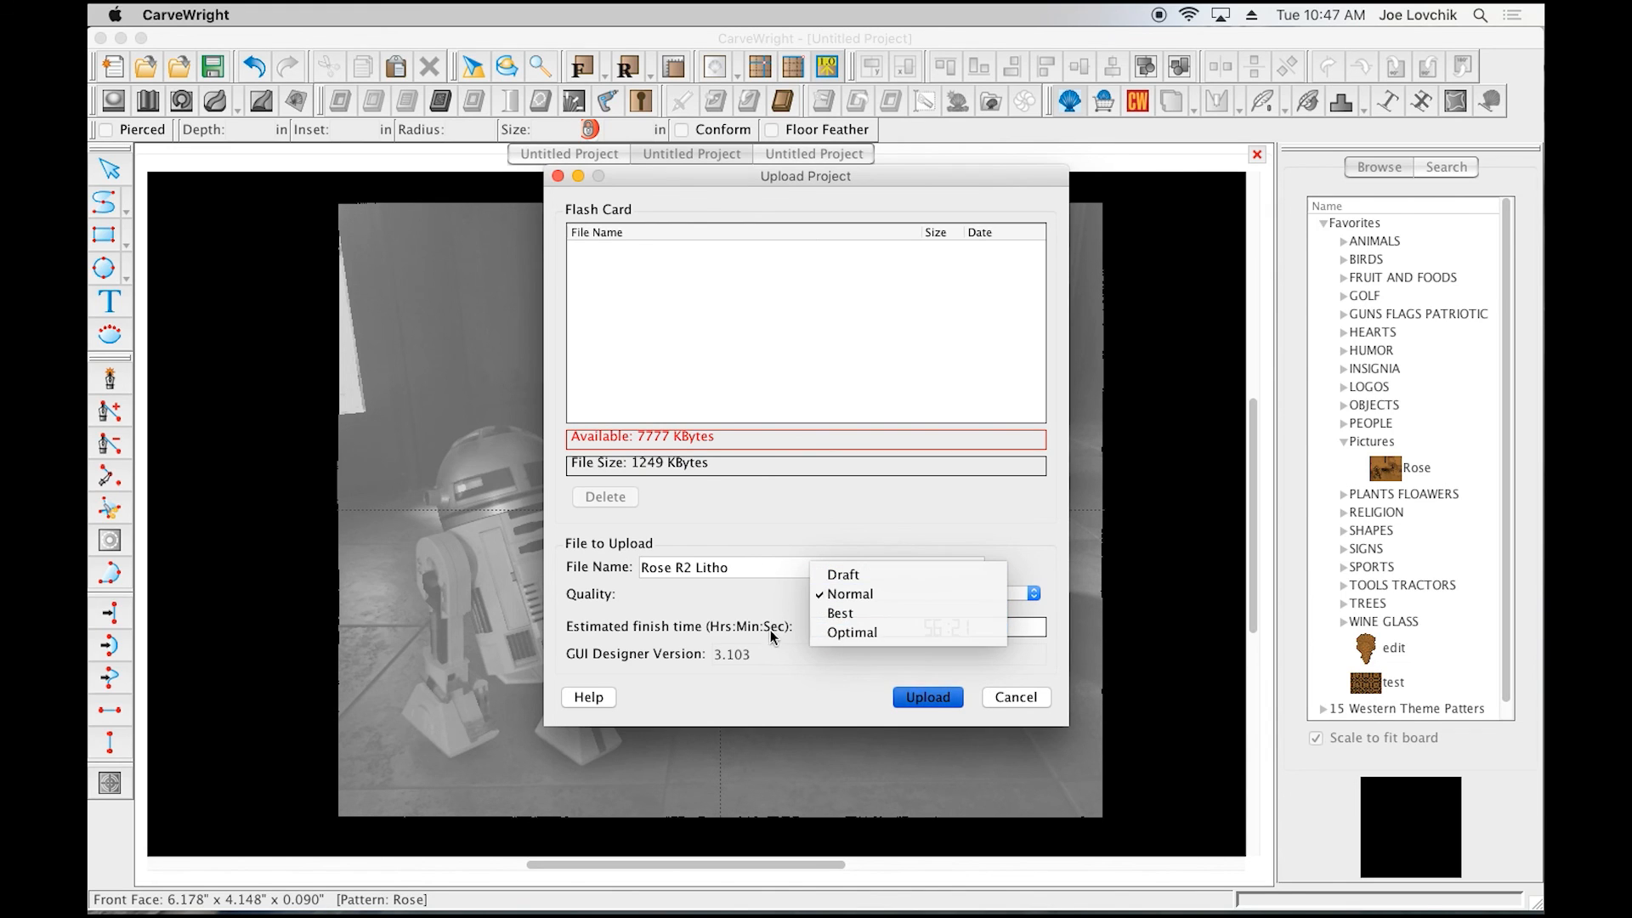
left_click(872, 597)
left_click(872, 597)
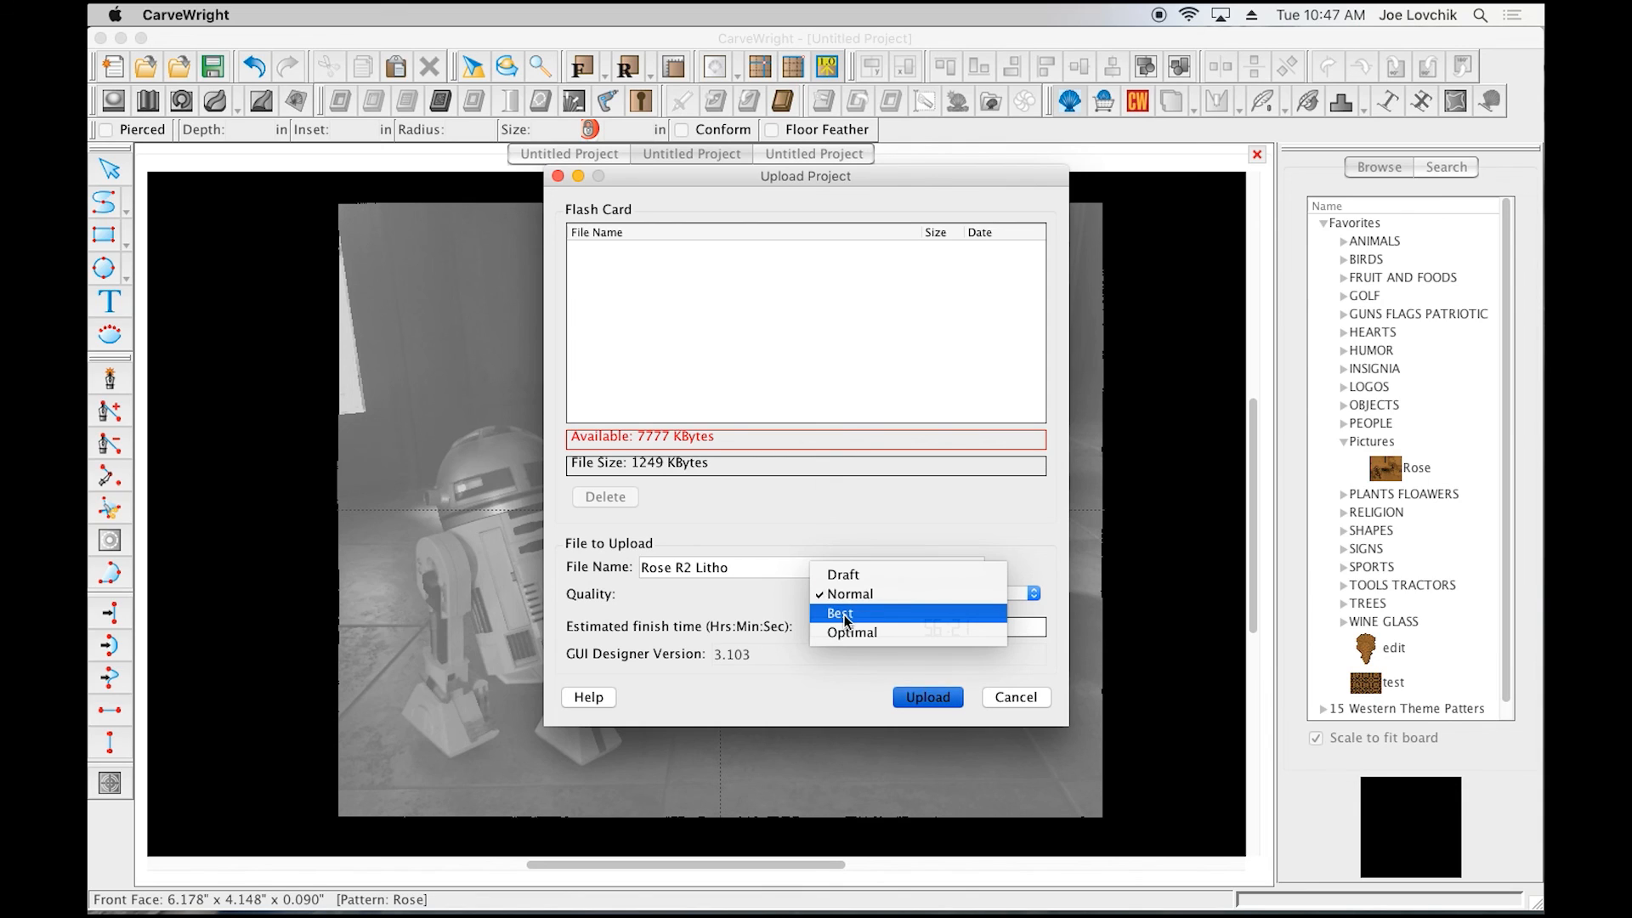
left_click(783, 602)
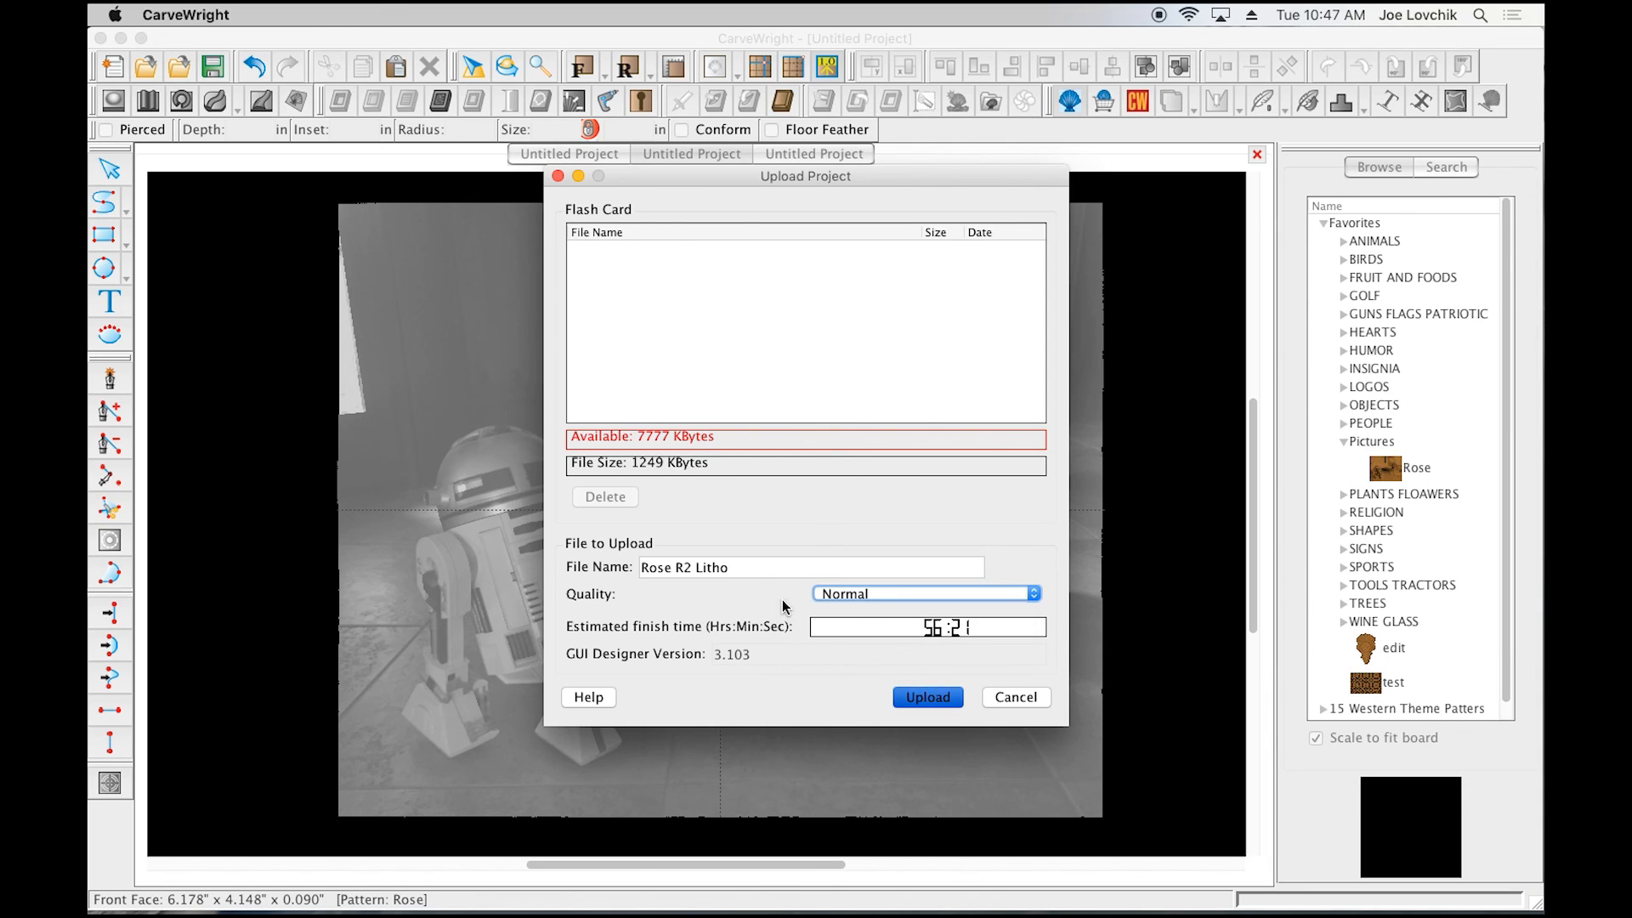
left_click(882, 595)
left_click(792, 612)
left_click(863, 595)
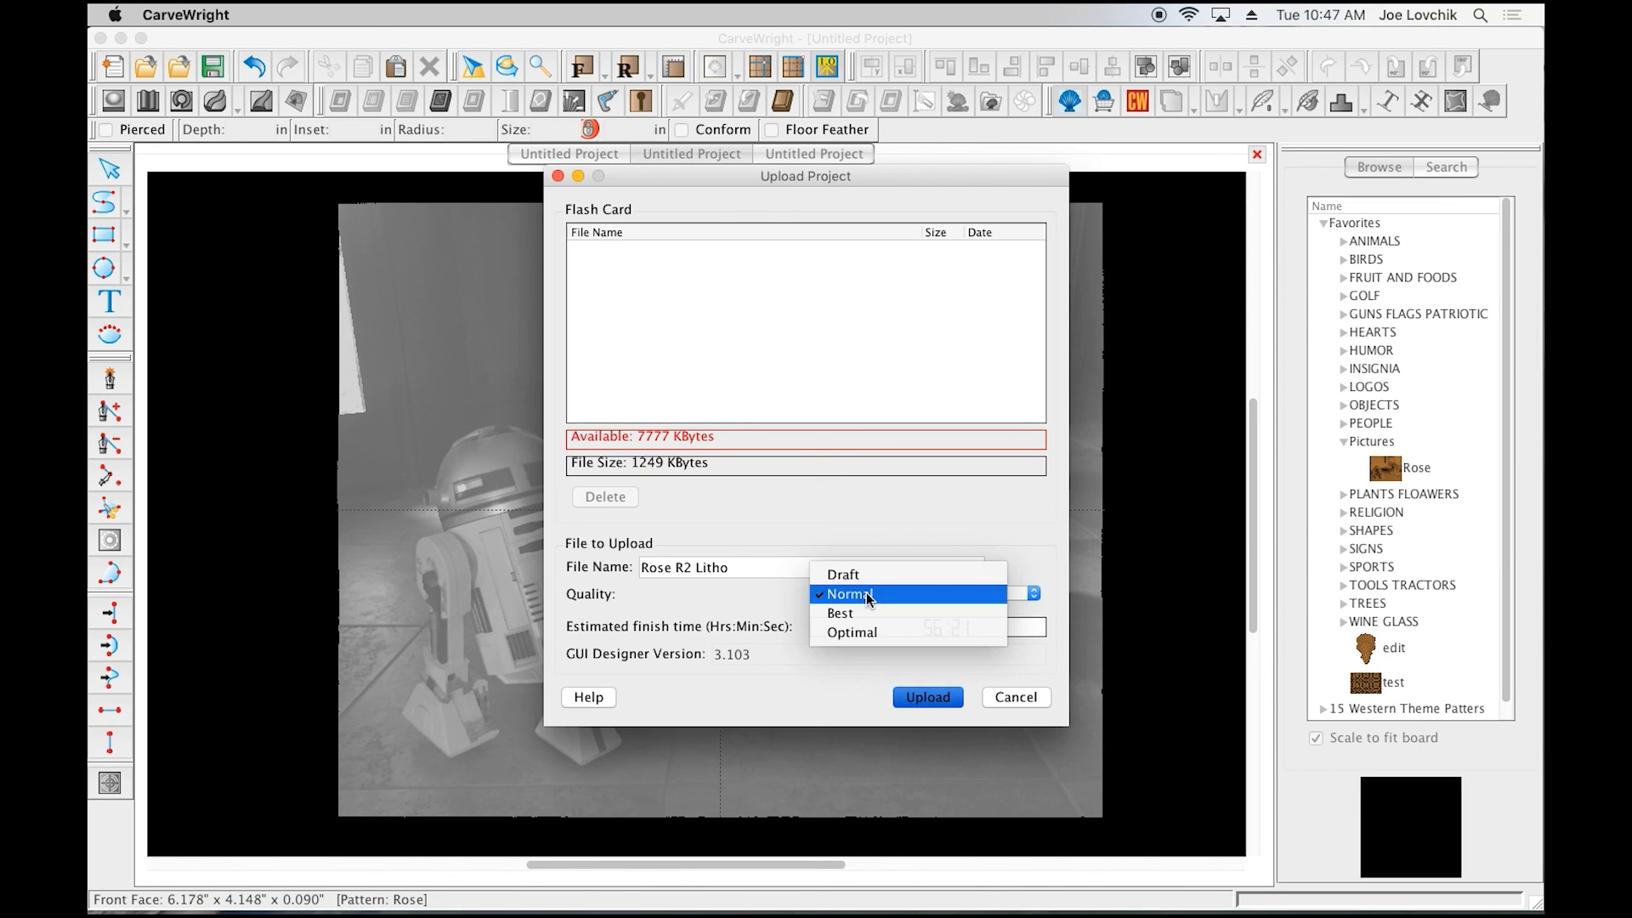
left_click(860, 595)
Step: Try the Draft, Best, Optimal and Normal quality settings to compare their estimated finish times
left_click(863, 594)
left_click(843, 575)
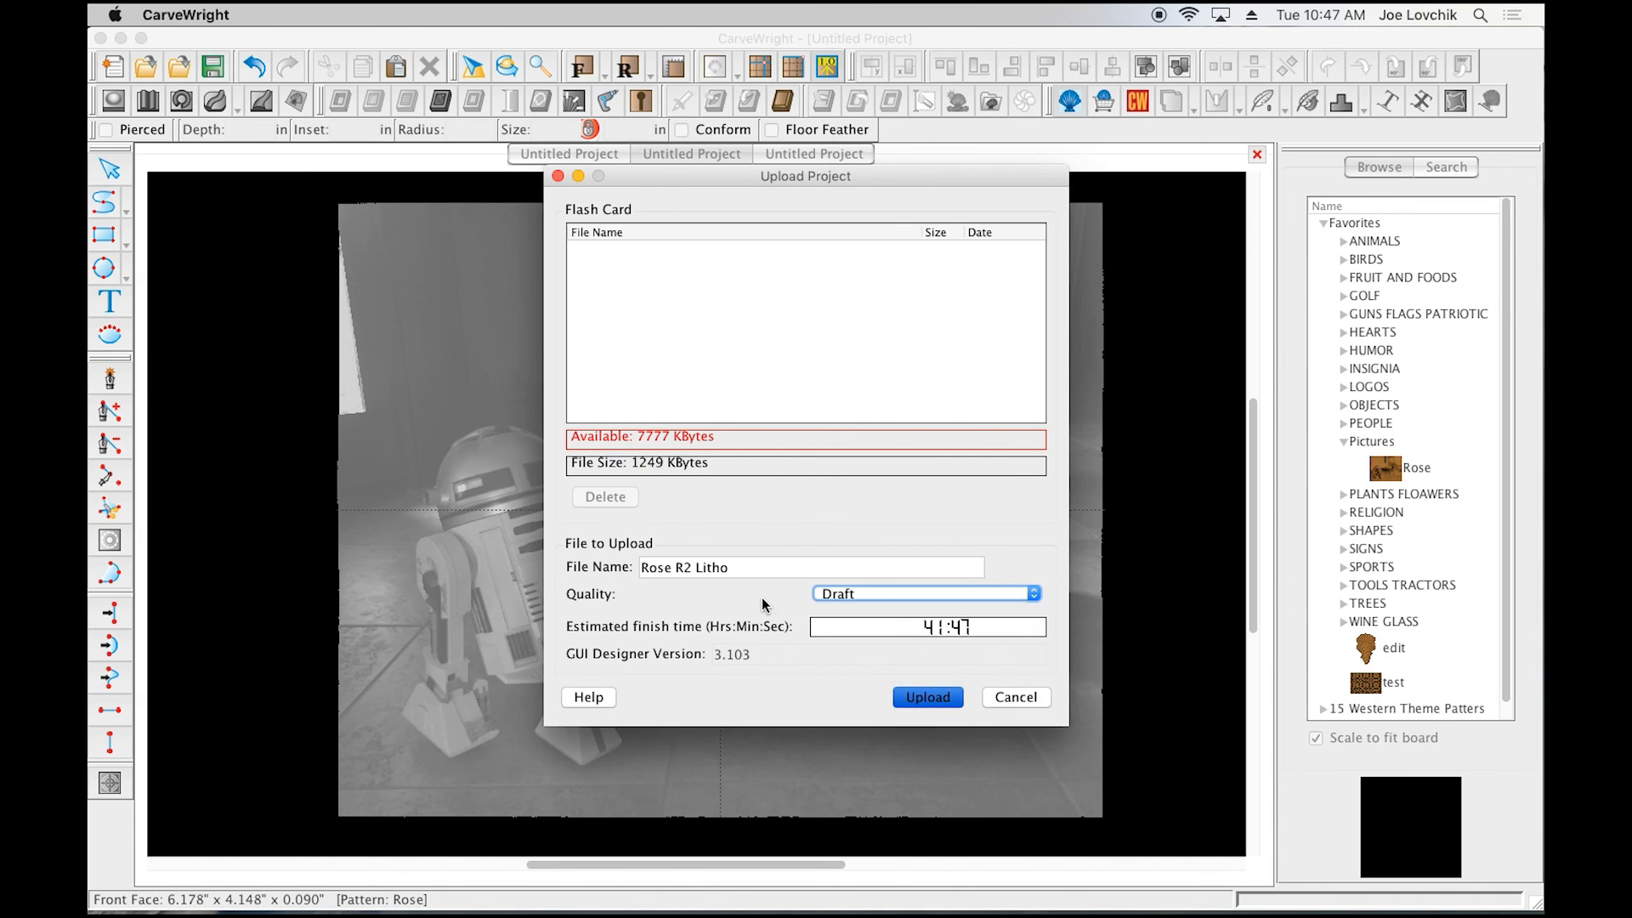
left_click(873, 593)
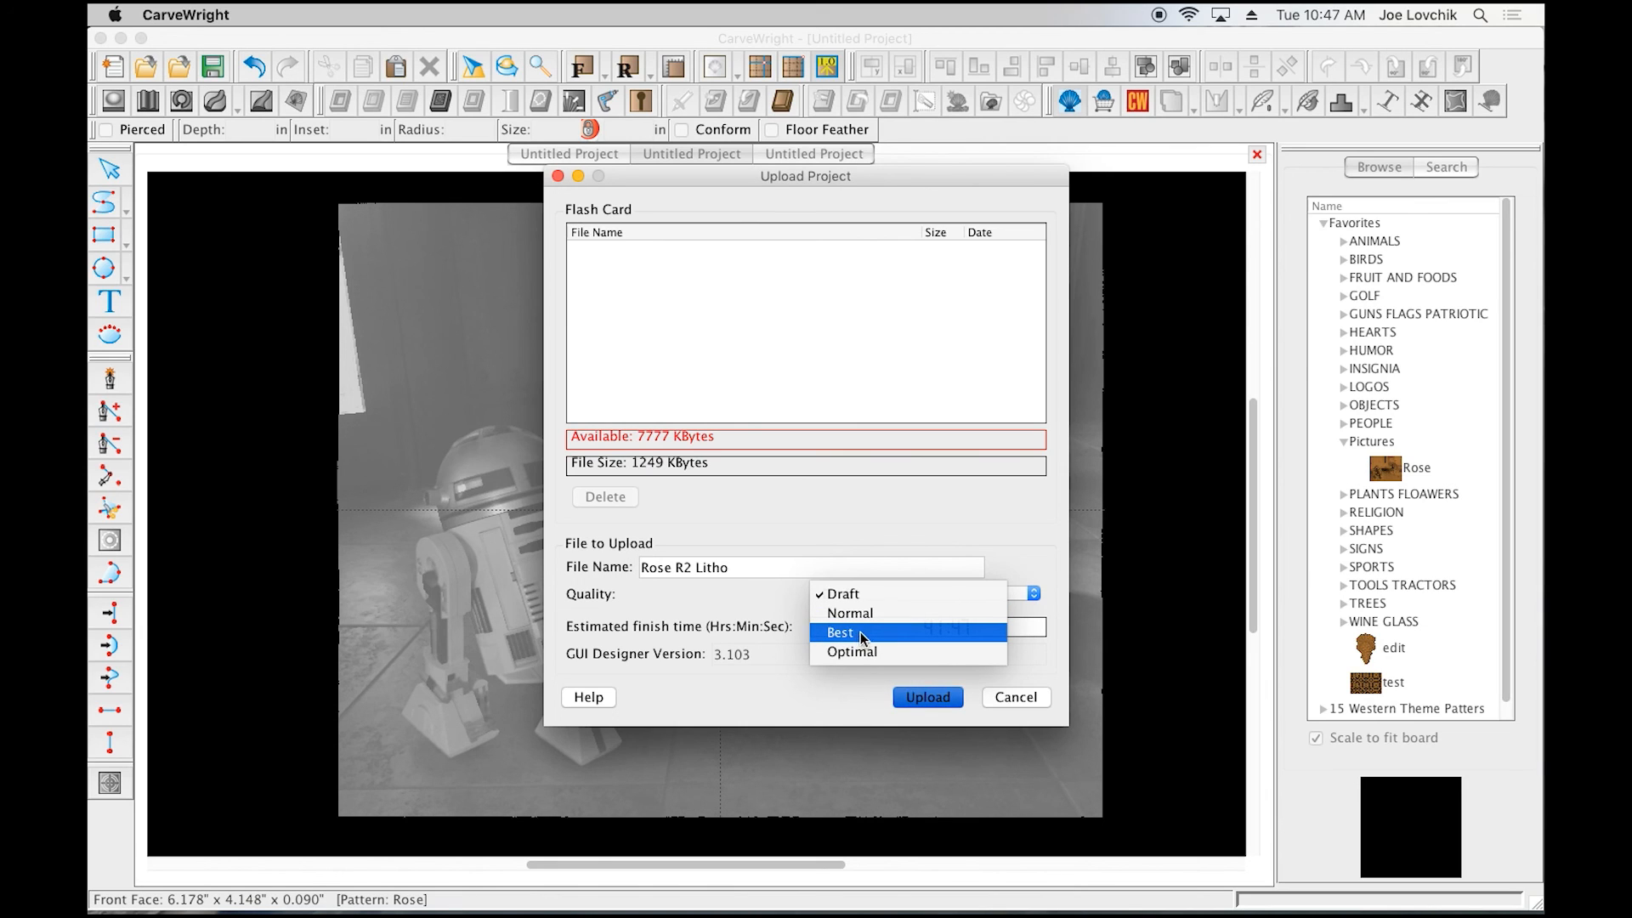
left_click(856, 631)
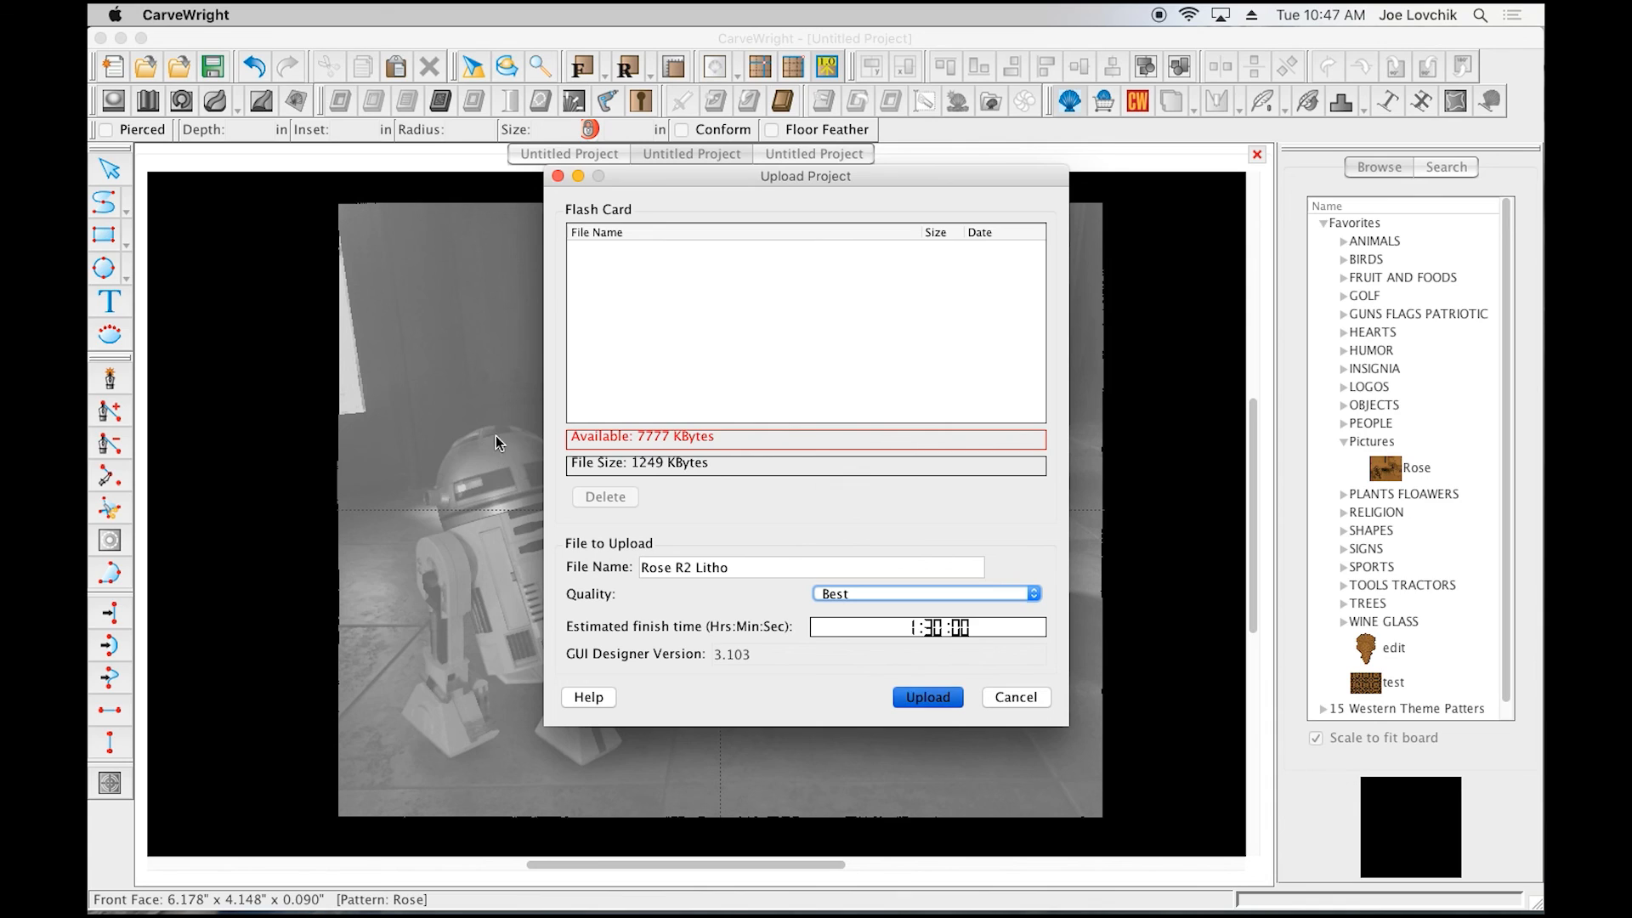
left_click(877, 595)
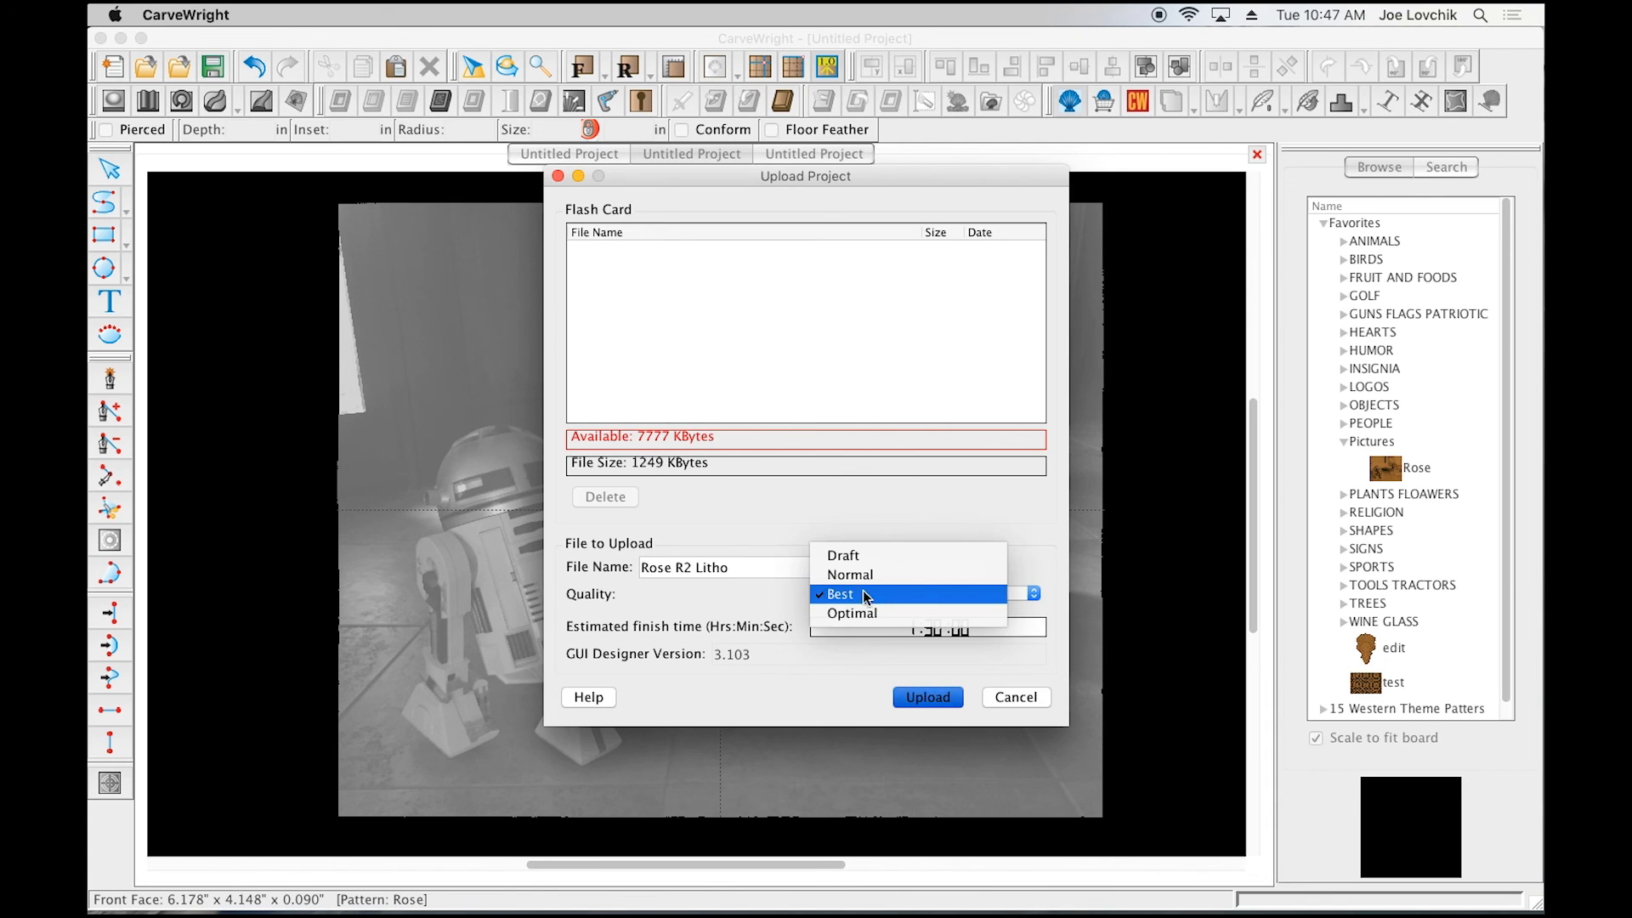
left_click(872, 614)
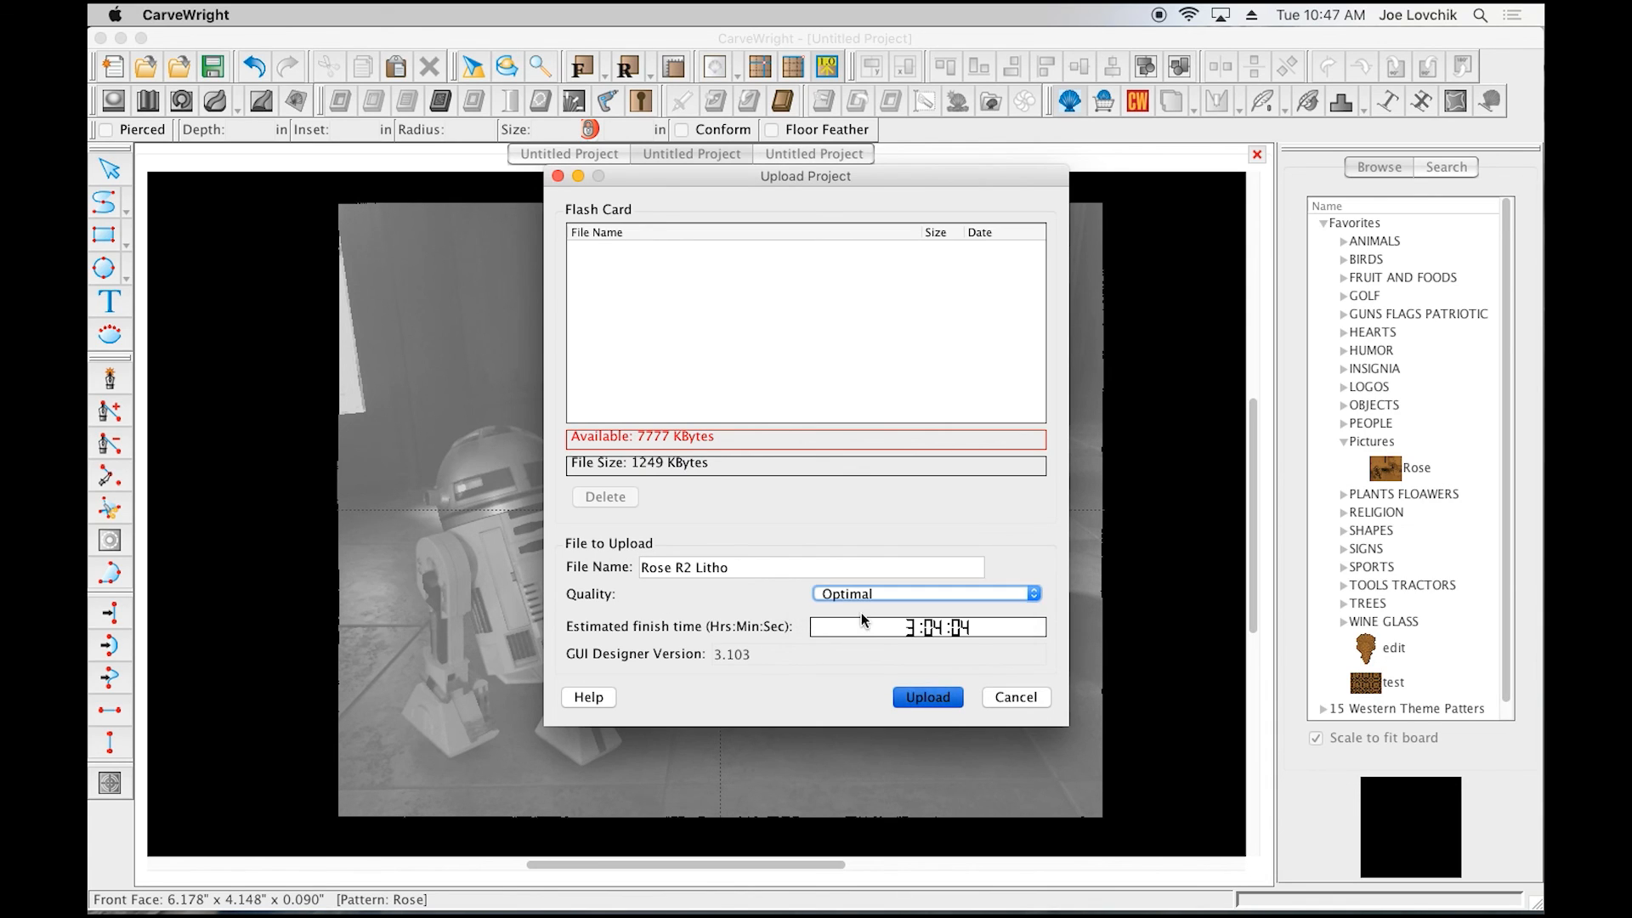
left_click(863, 594)
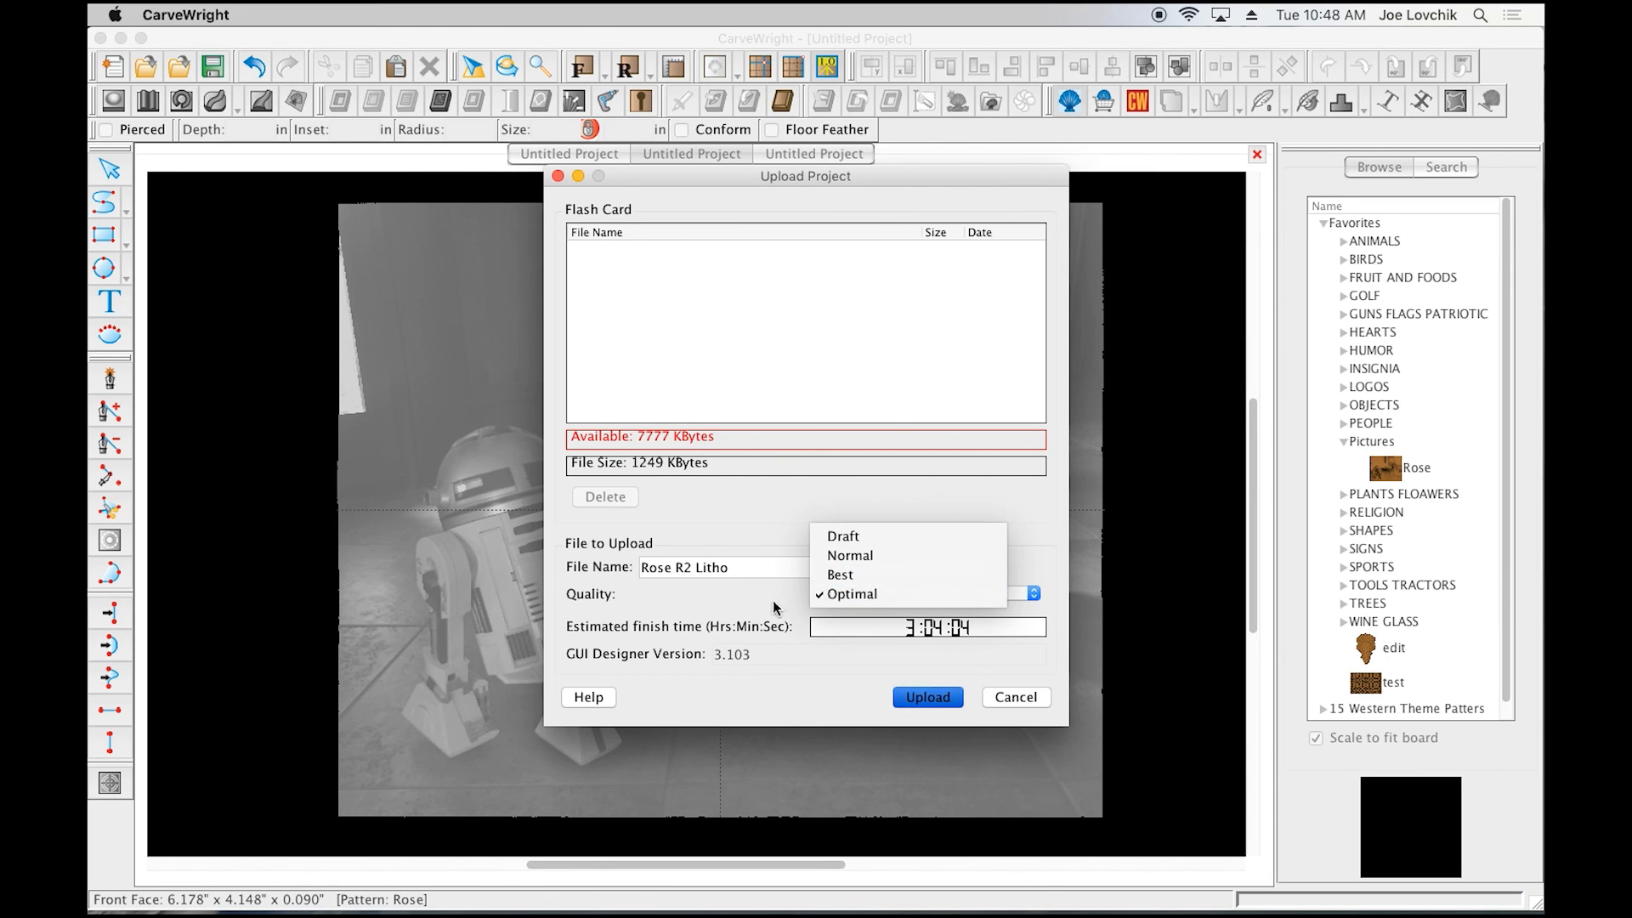
left_click(872, 578)
left_click(865, 590)
left_click(872, 575)
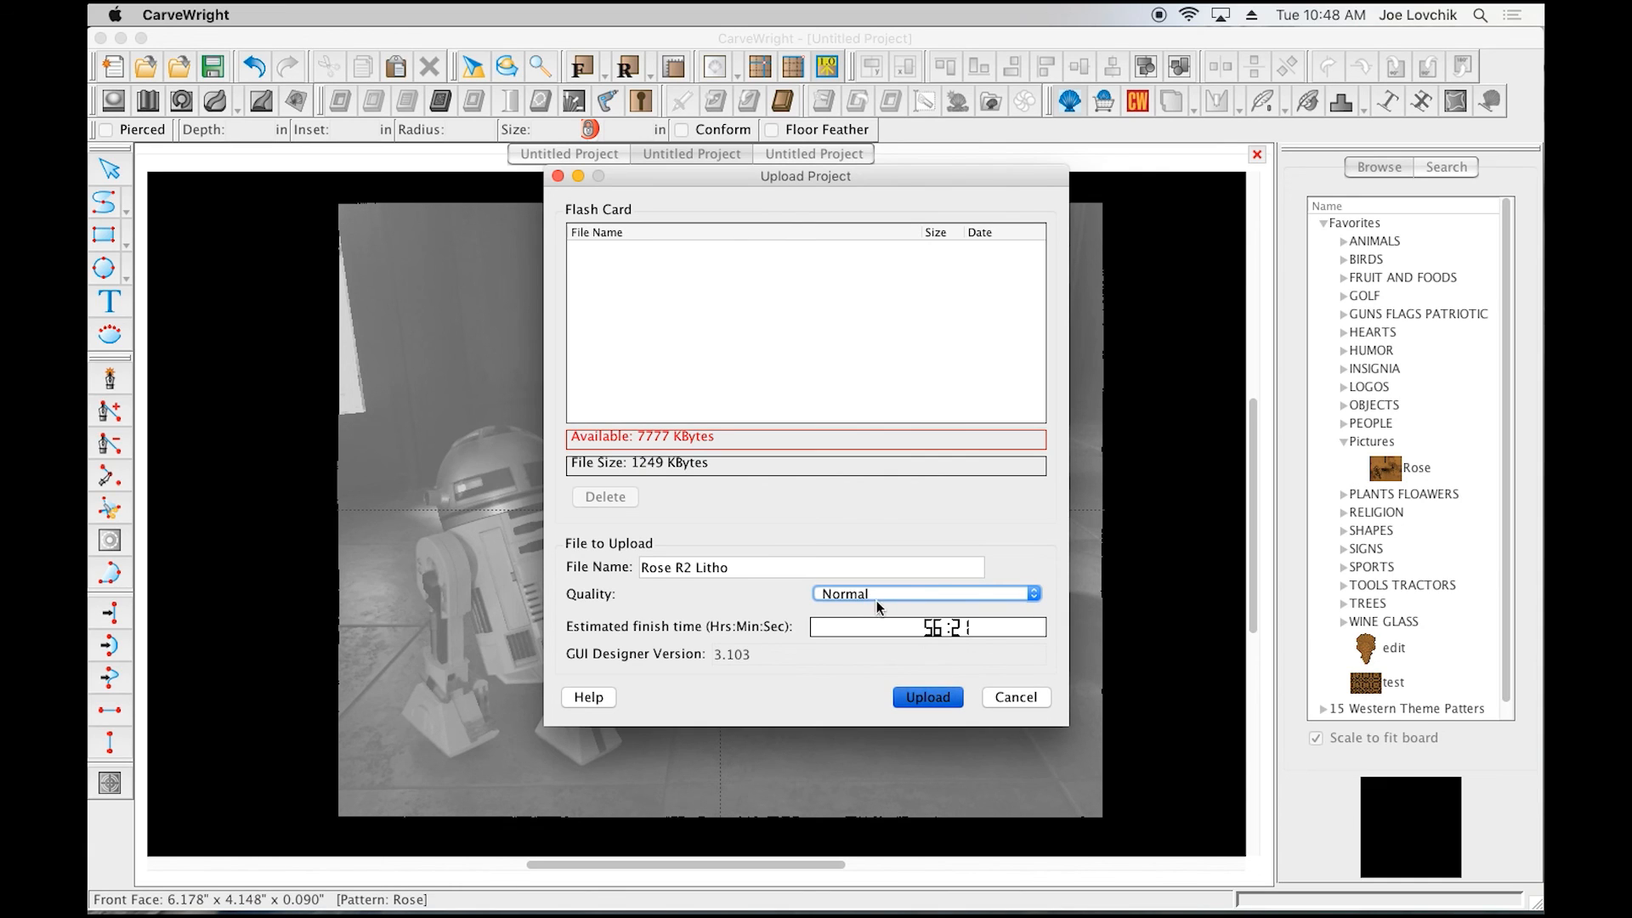
Step: Set the carving quality to Best and upload the project to the flash card
left_click(886, 593)
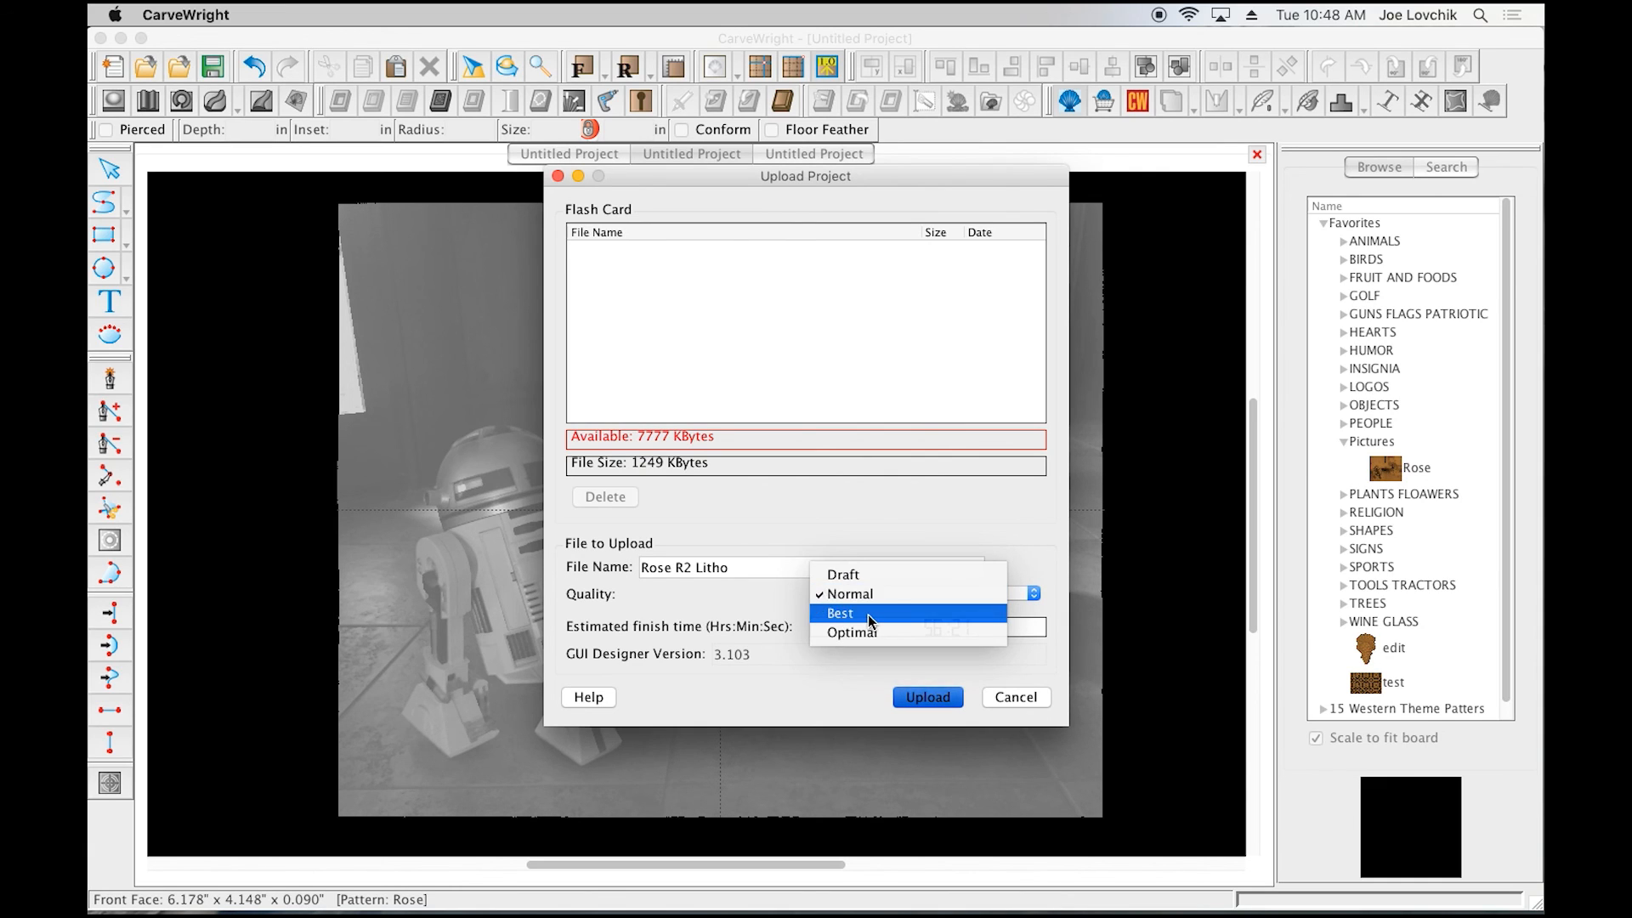
left_click(869, 615)
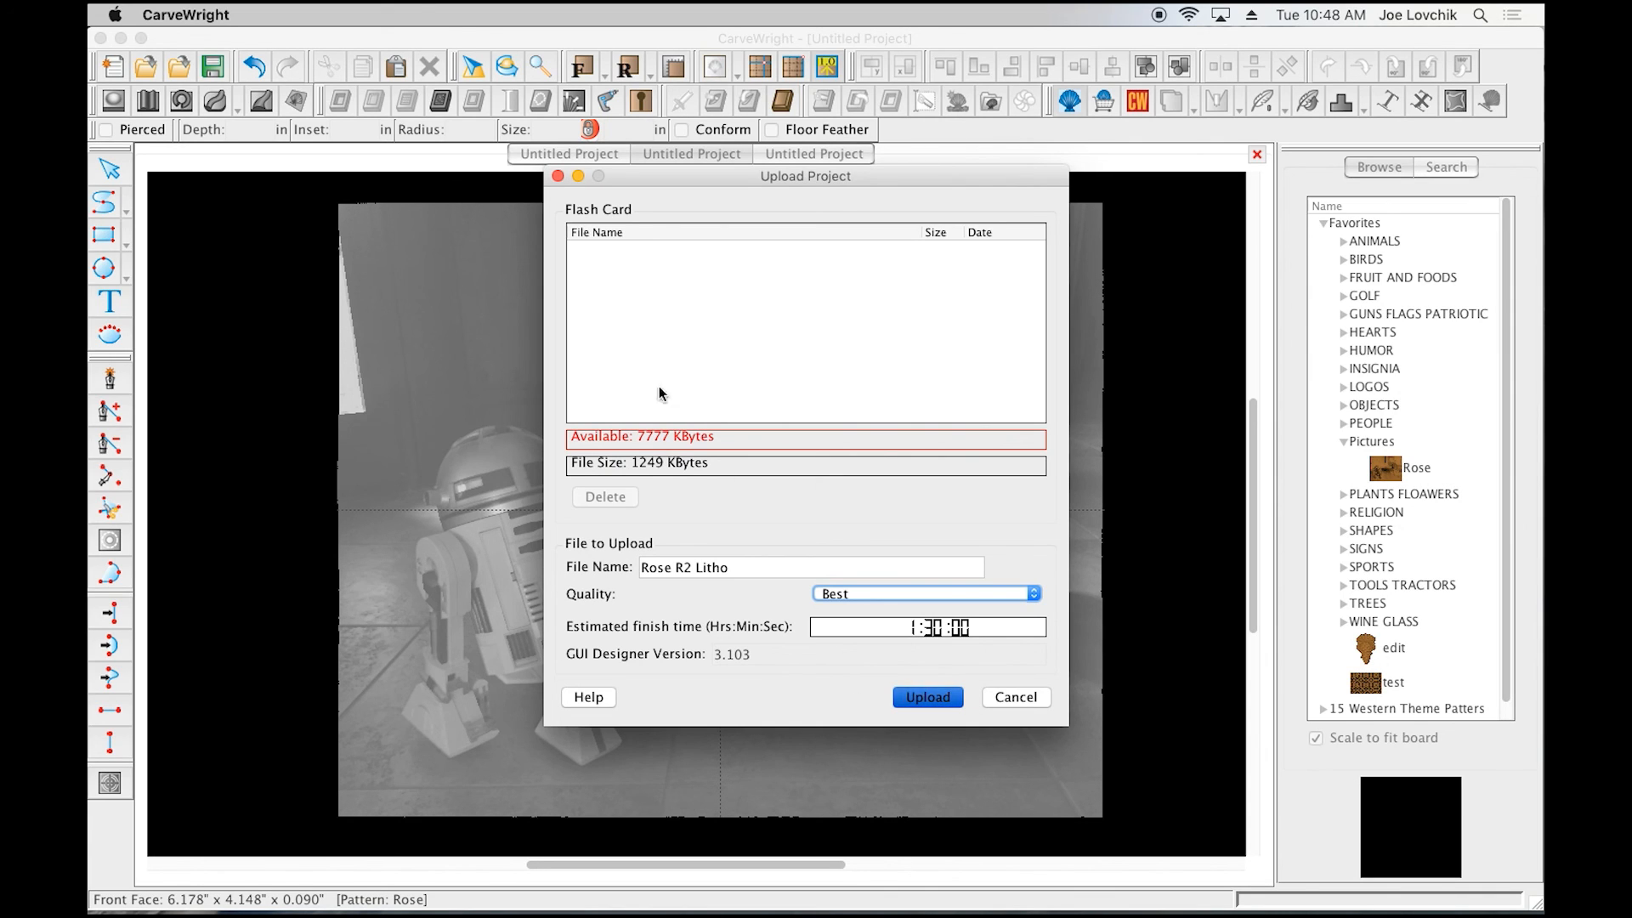
left_click(928, 696)
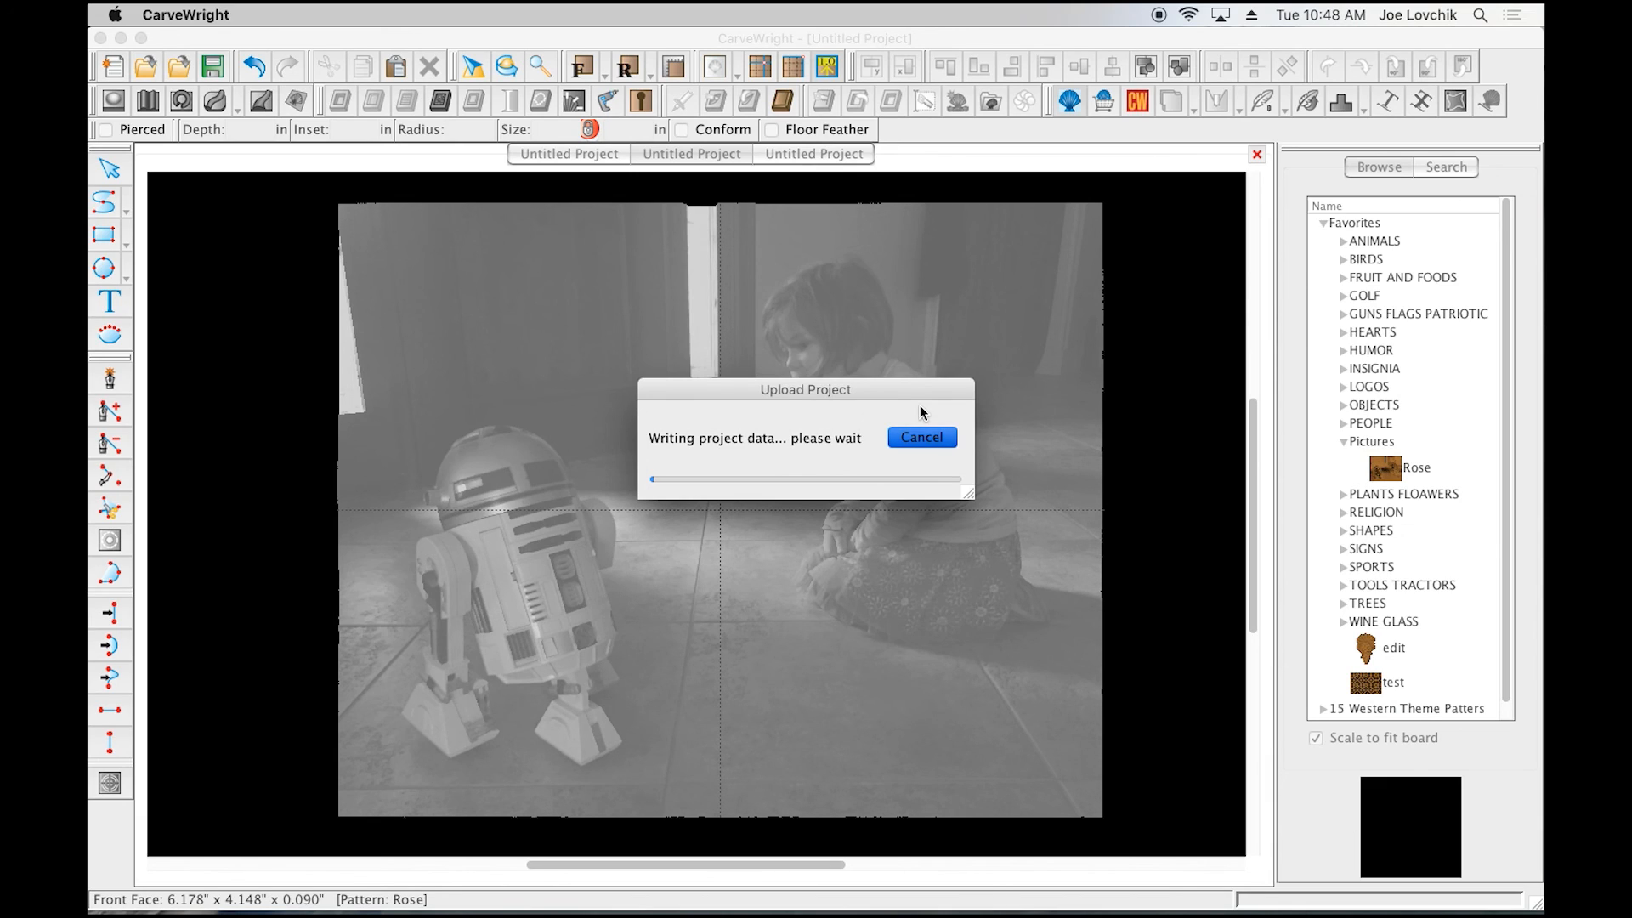